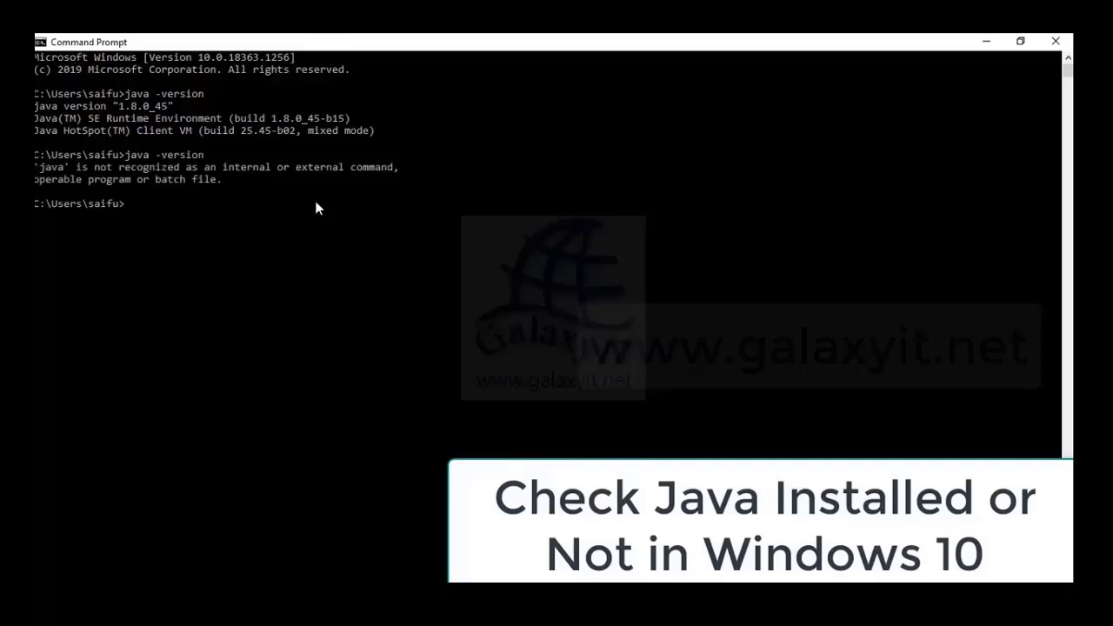
Clear the console and run java -version, which reports java is not recognized
key(Return)
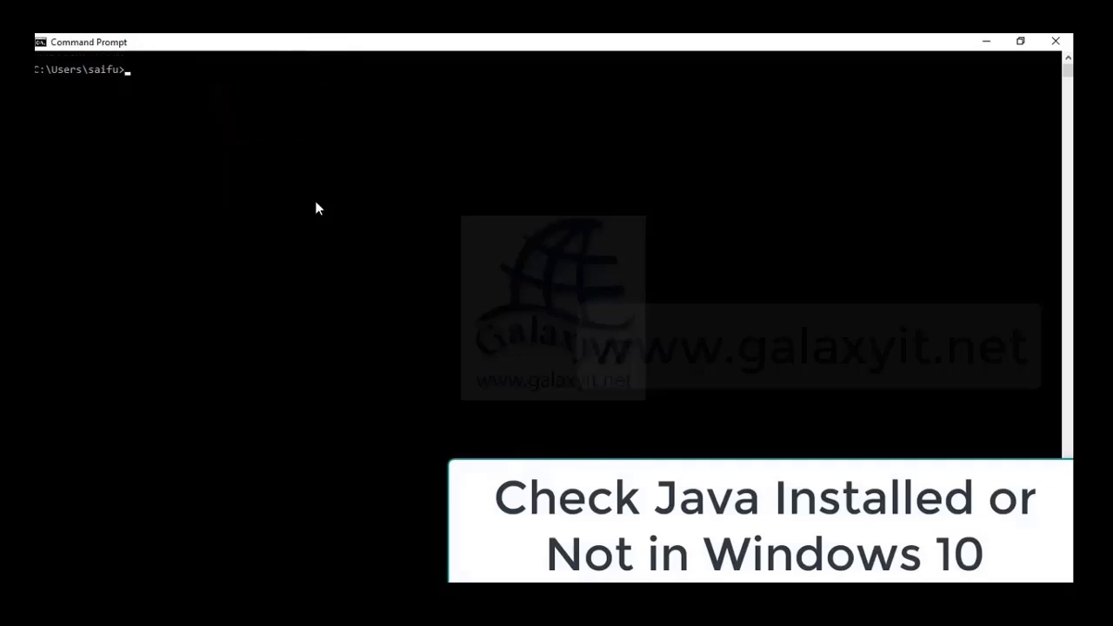
text(java is no)
key(BackSpace)
key(BackSpace)
key(BackSpace)
key(BackSpace)
key(BackSpace)
text(-version)
key(Return)
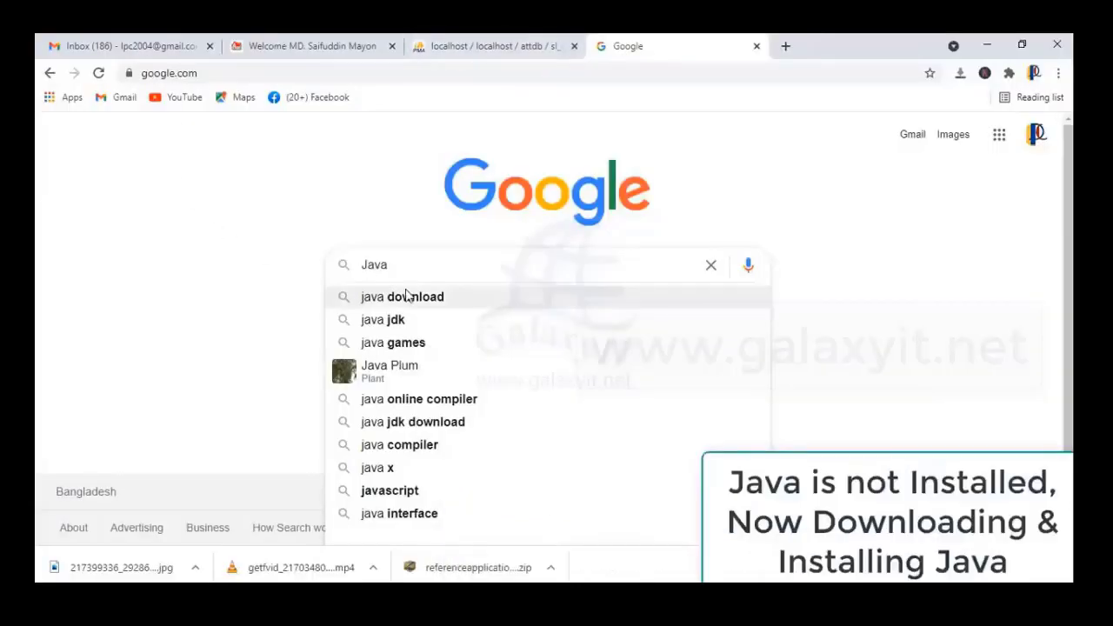
Search 'java jdk' and open Oracle's JDK 16 downloads page
click(406, 320)
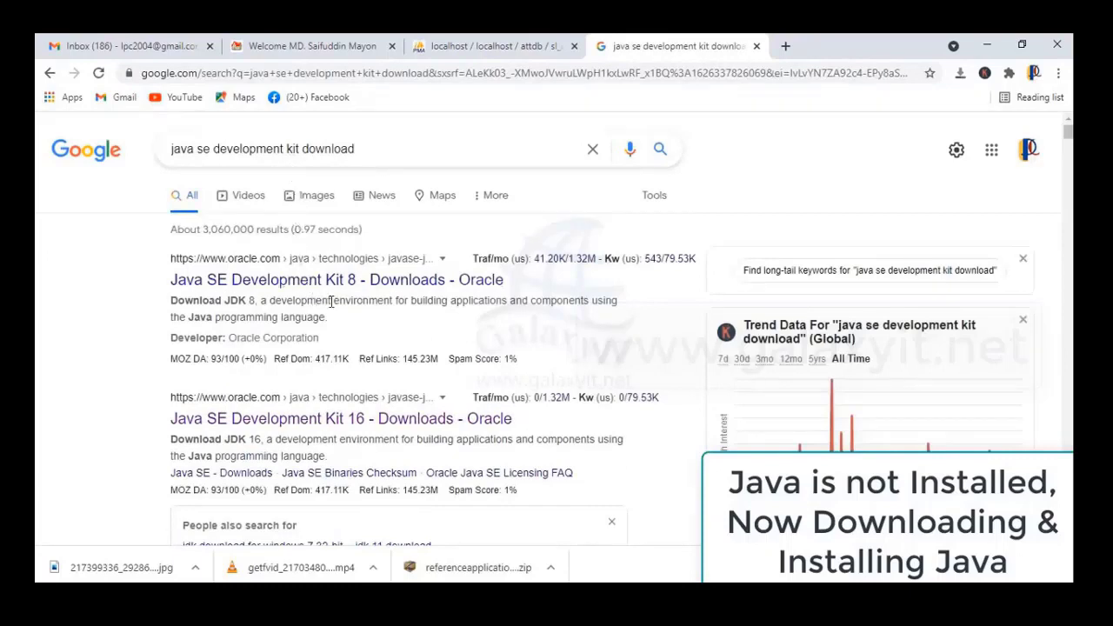
drag(158, 426, 518, 426)
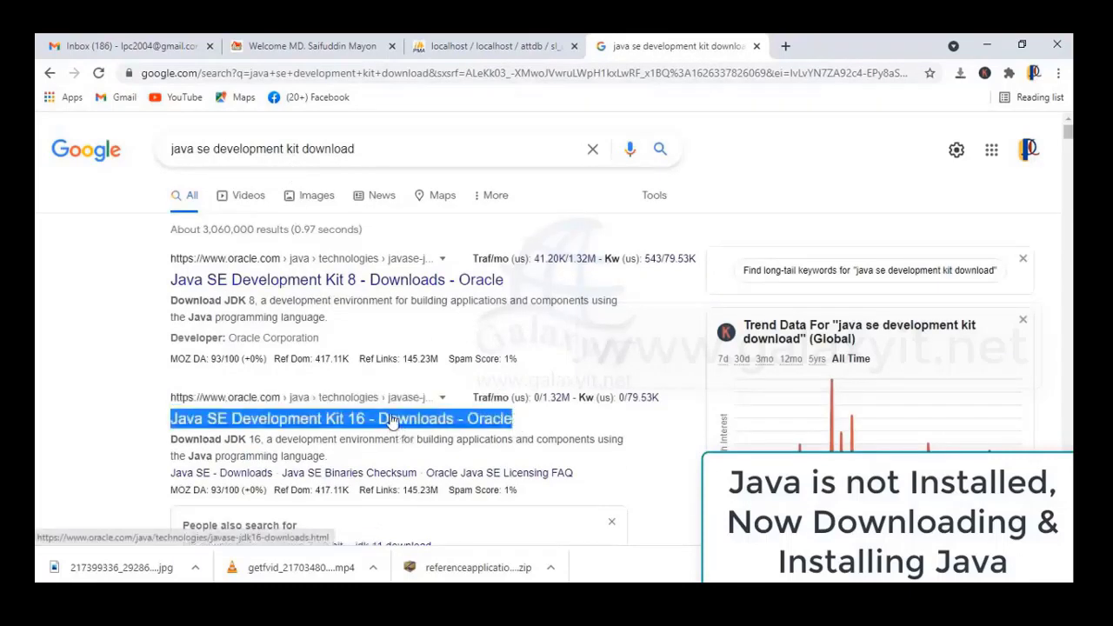
click(401, 429)
scroll(379, 405, down, 1)
scroll(378, 406, down, 8)
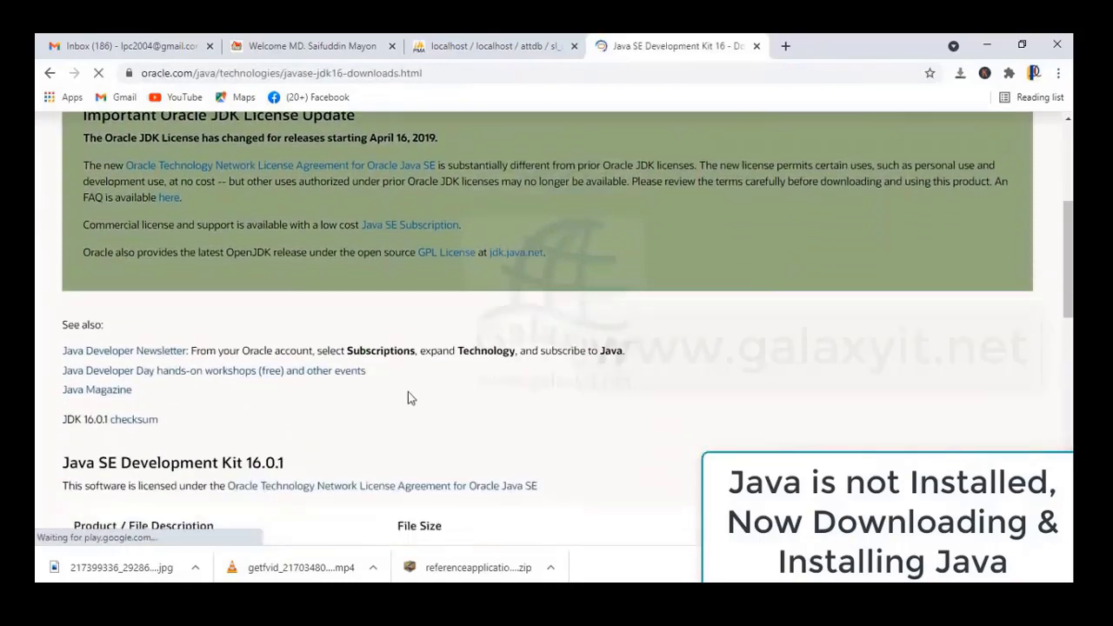
scroll(426, 387, down, 3)
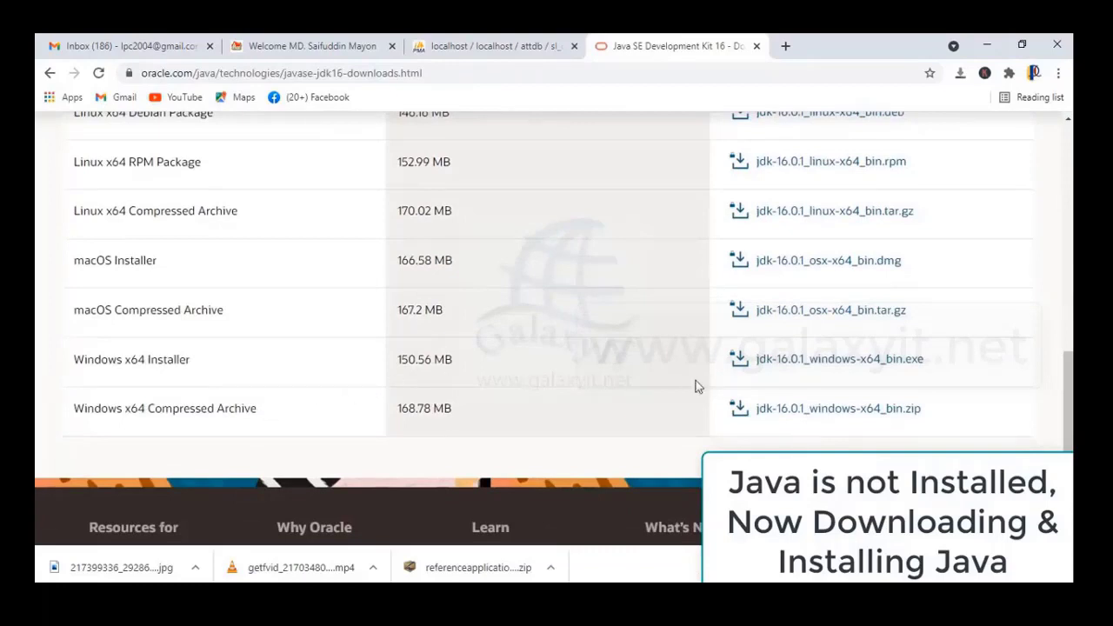
Accept the Oracle license and download the Windows x64 jdk-16.0.1 installer
click(764, 367)
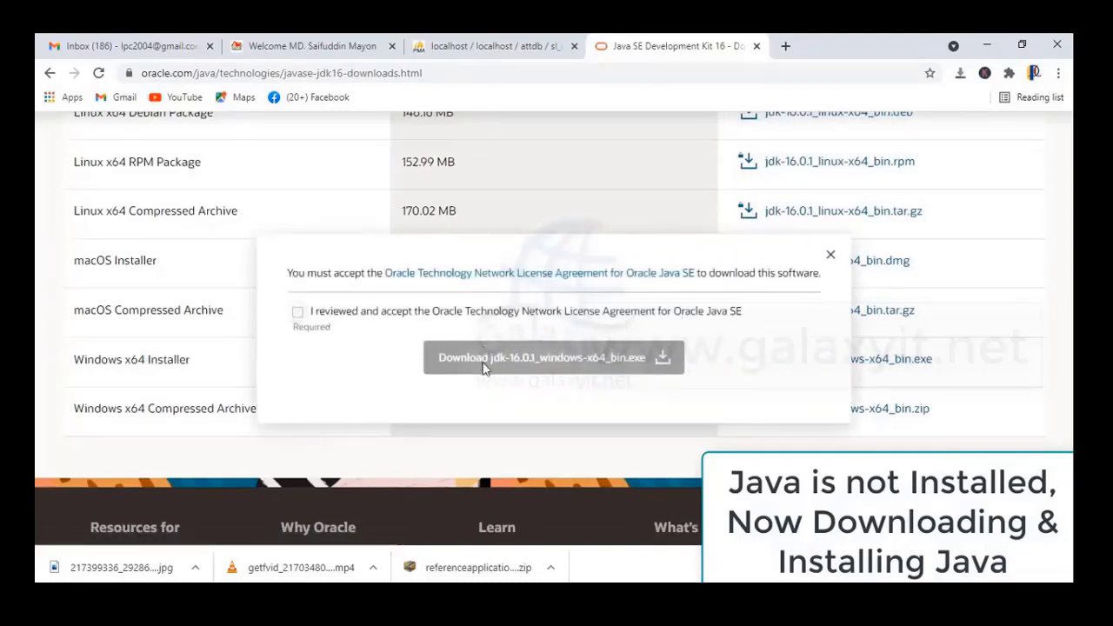
click(298, 311)
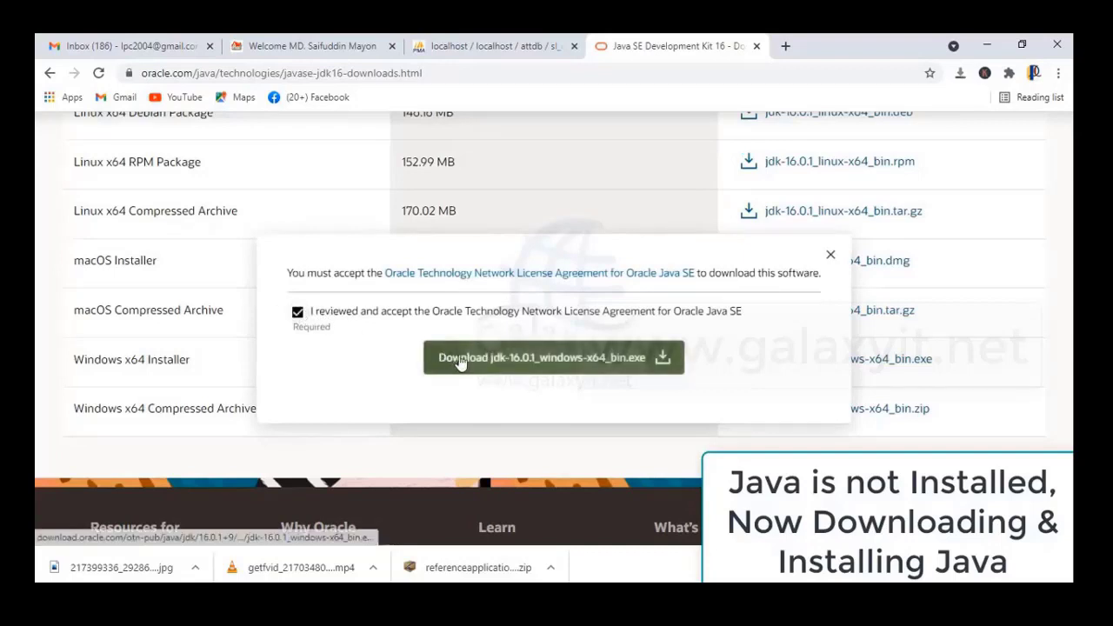
click(460, 362)
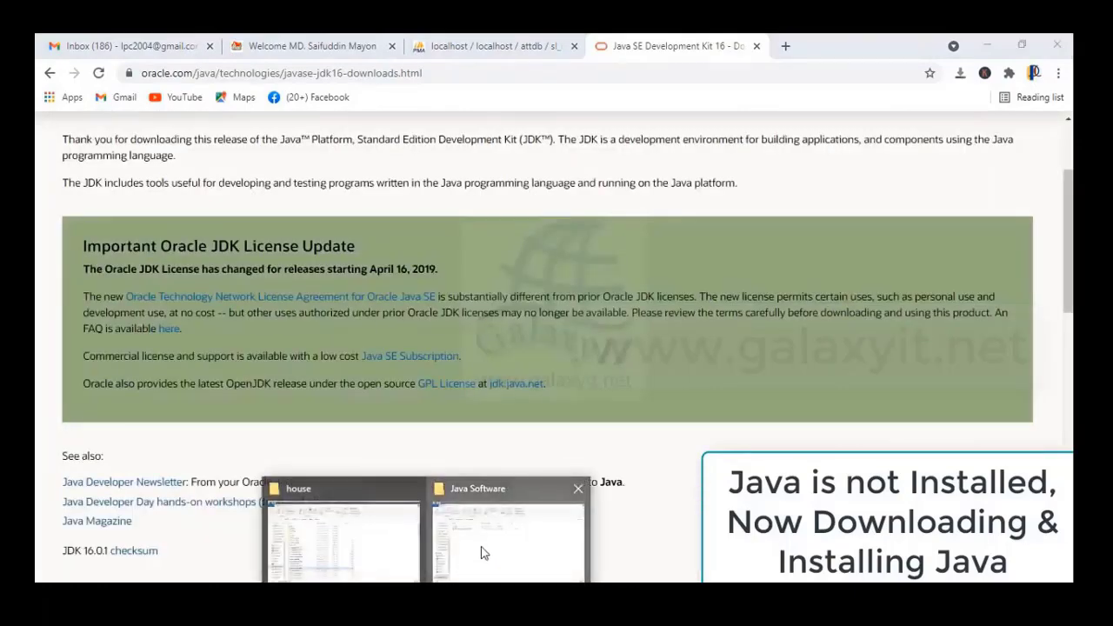
click(457, 507)
Run jdk-16.0.1_windows-x64_bin with the default Program Files folder and close it after success
double_click(235, 220)
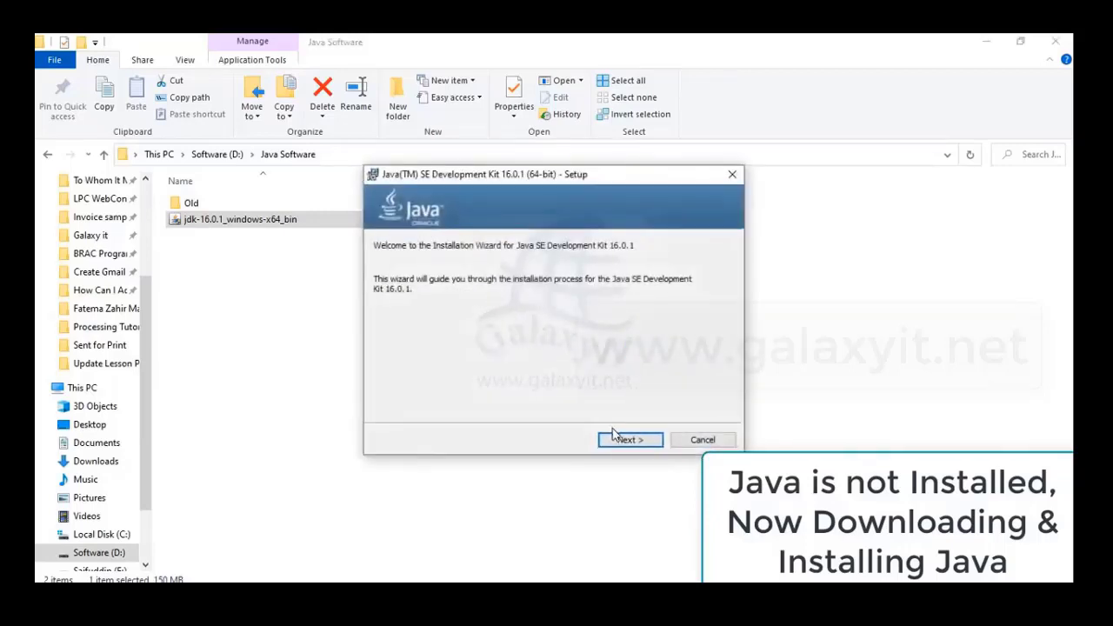
click(619, 445)
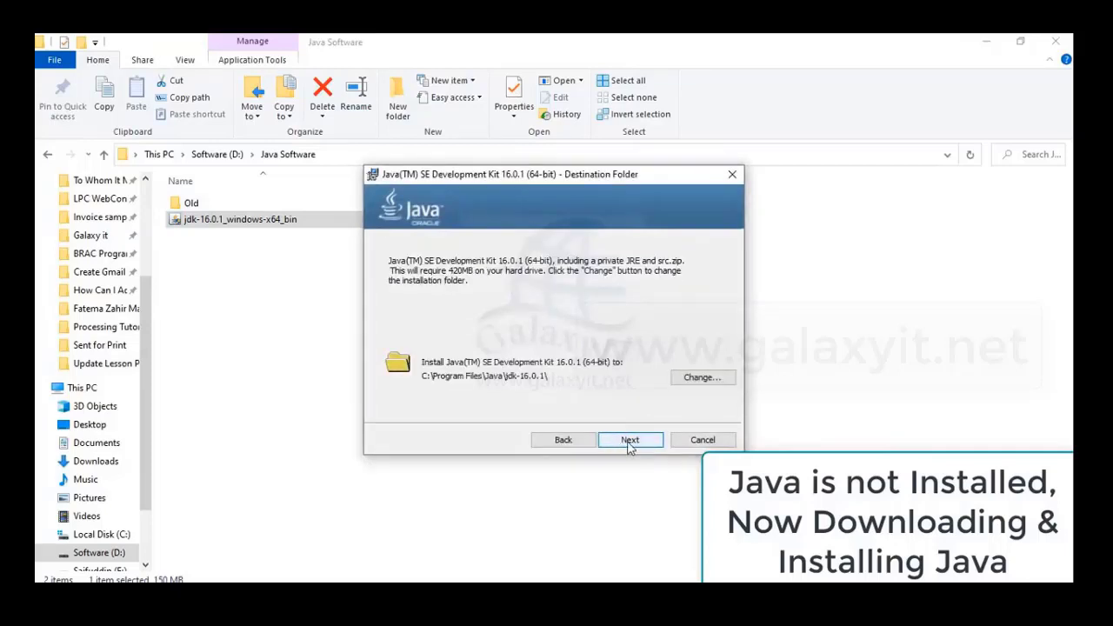
click(630, 442)
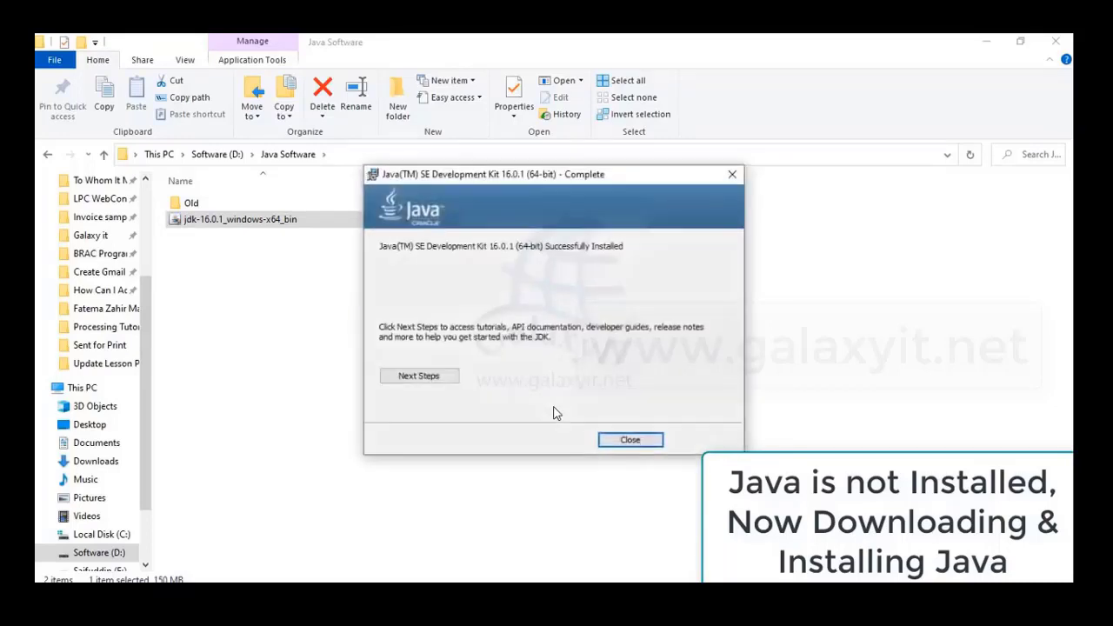
click(630, 440)
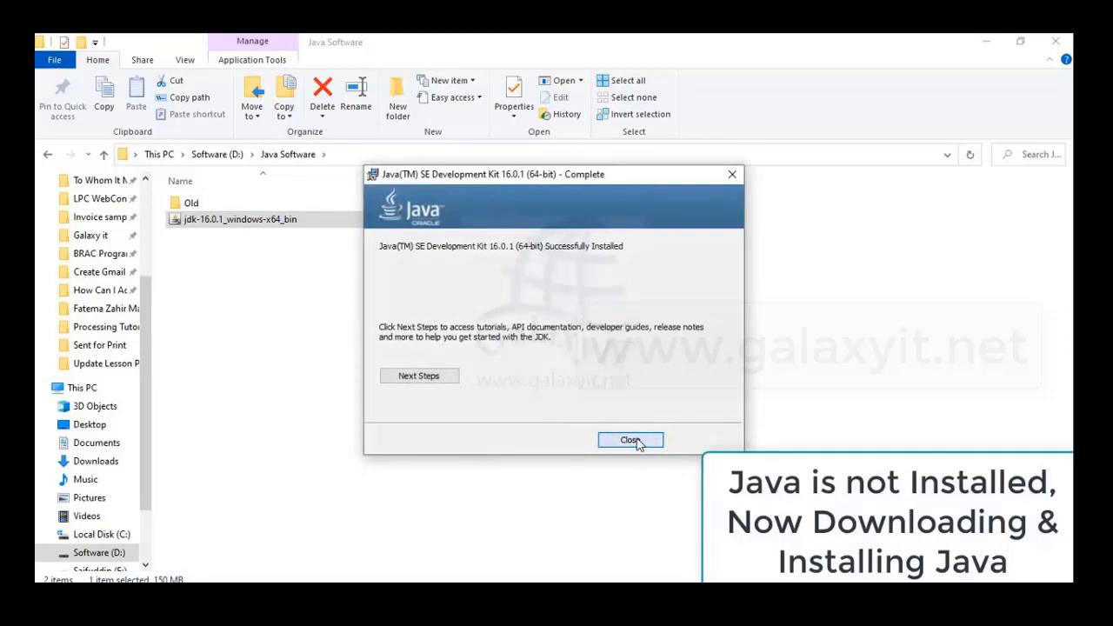
Open Command Prompt and run javac to list the compiler options
key(super)
text(cmd)
key(Return)
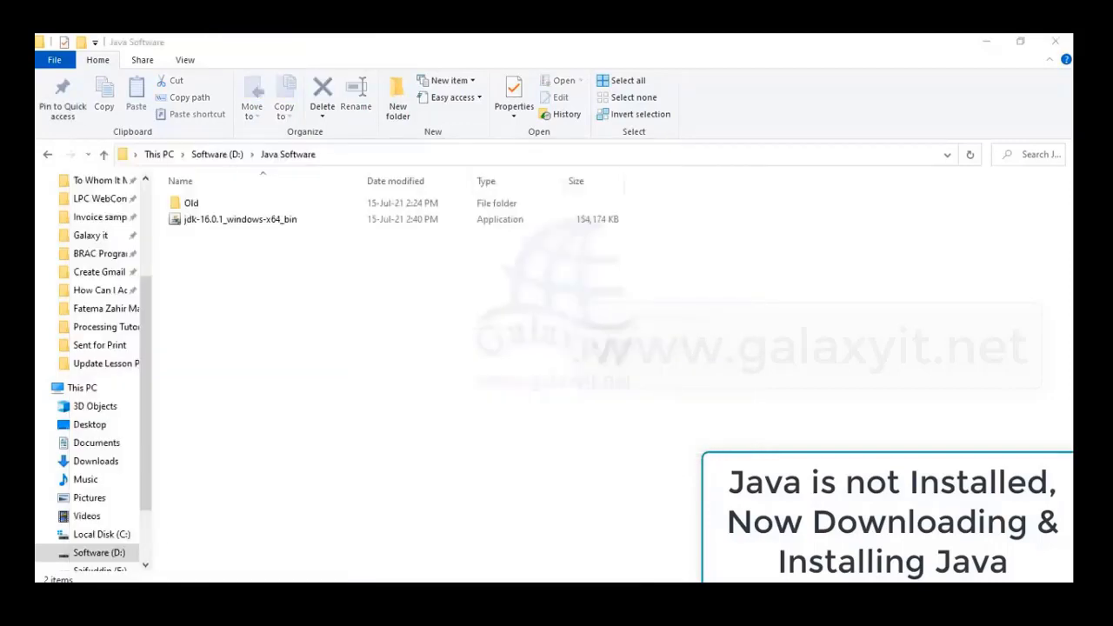
text(java)
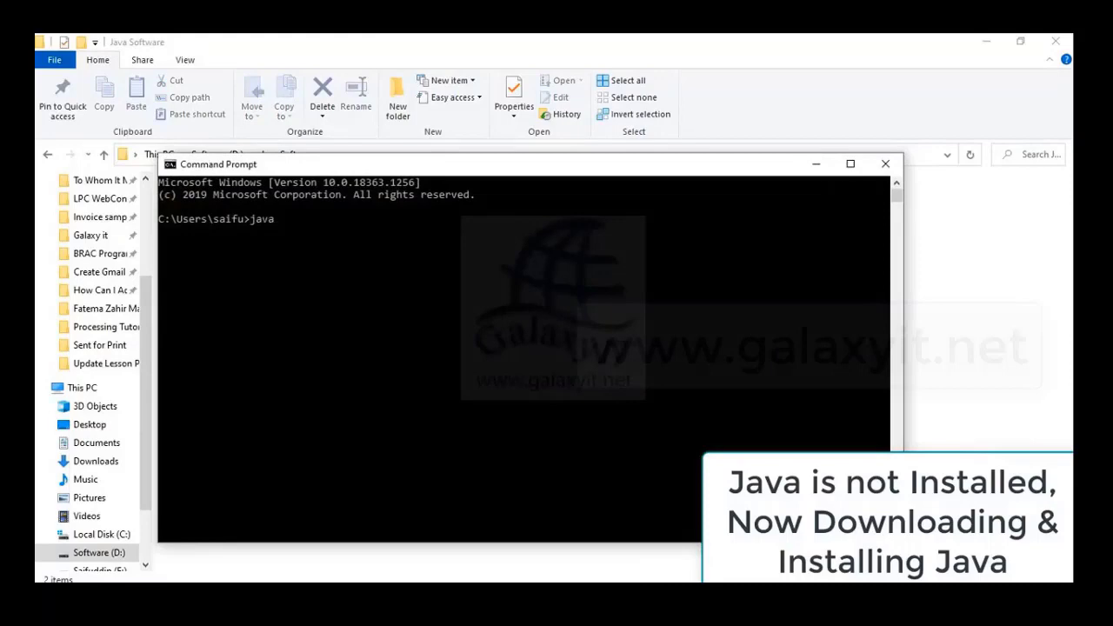
text(c)
key(Return)
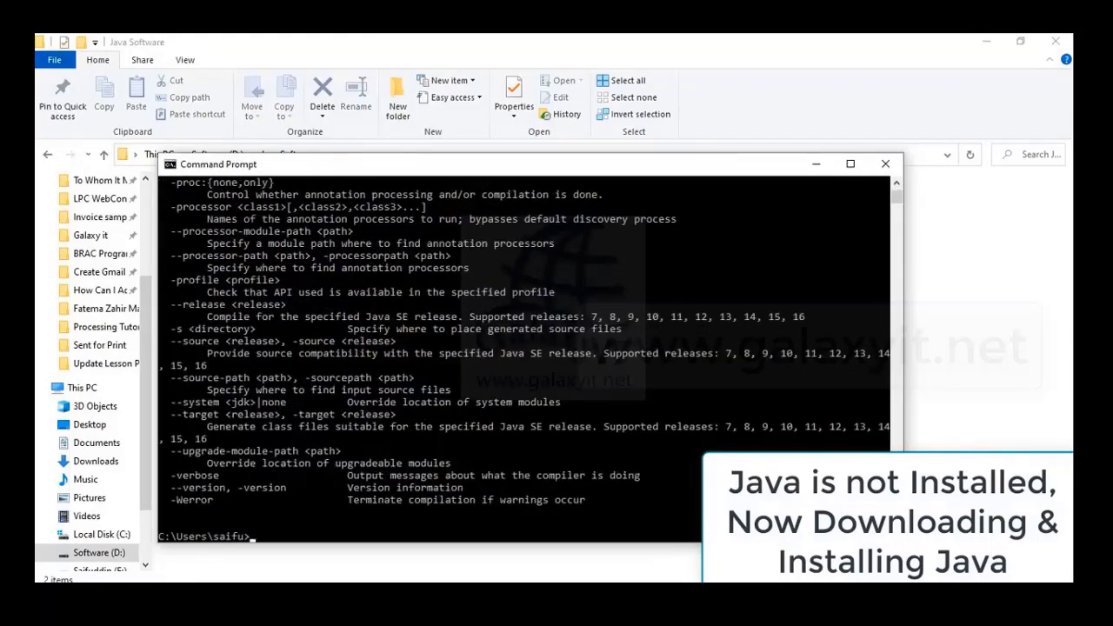
Clear the screen and run java -version, which reports 16.0.1
text(cls)
key(Return)
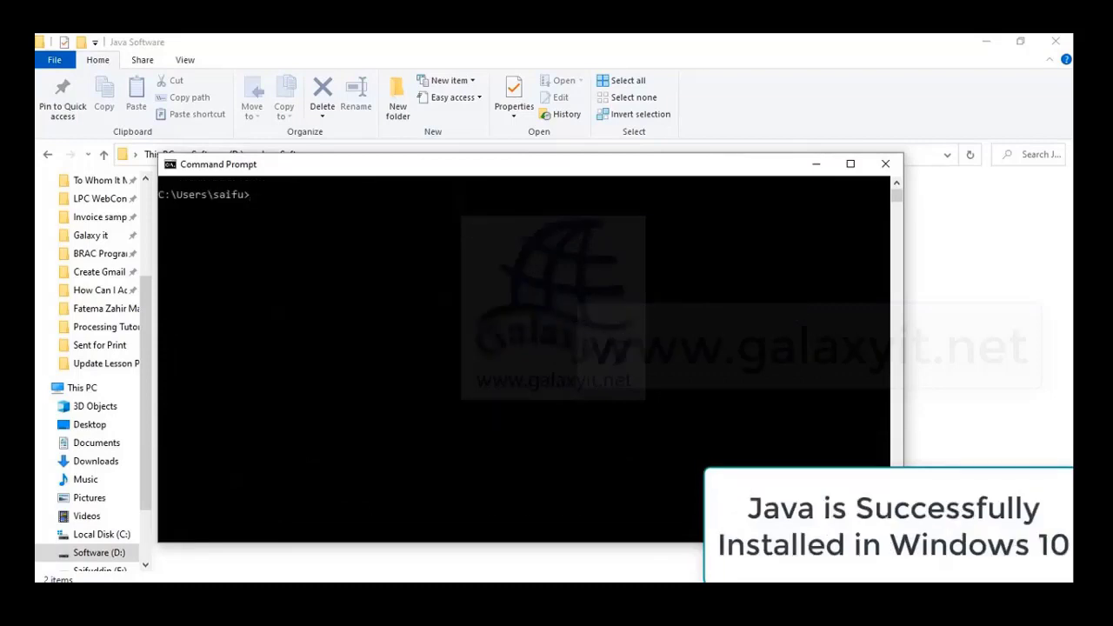
text(java -version)
key(Return)
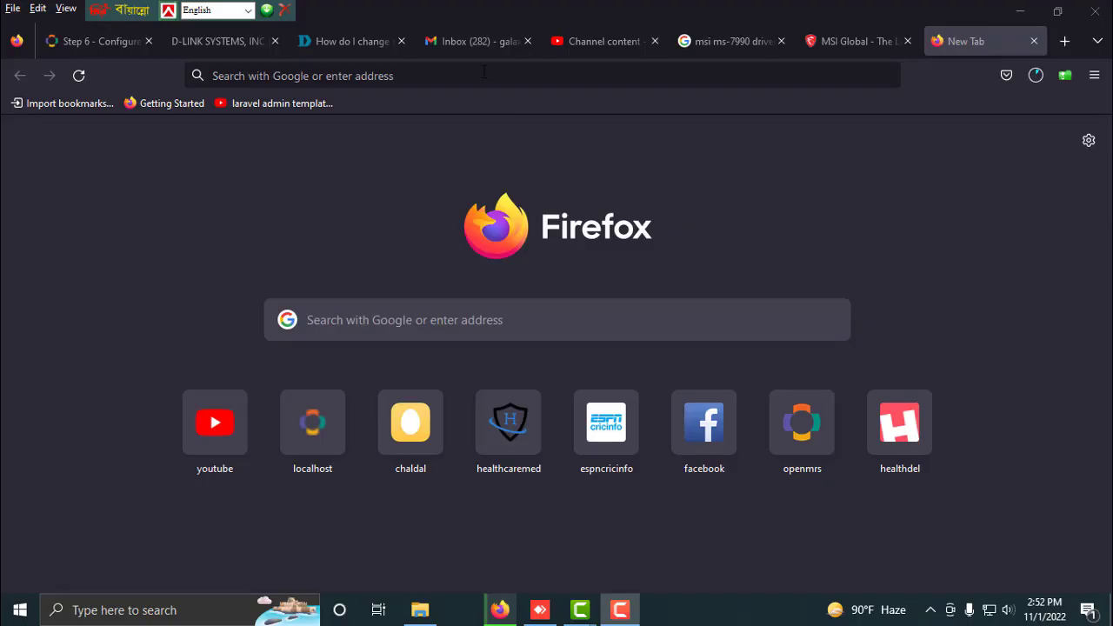
Search Google for 'xampp download' and open the Apache Friends XAMPP result
click(483, 74)
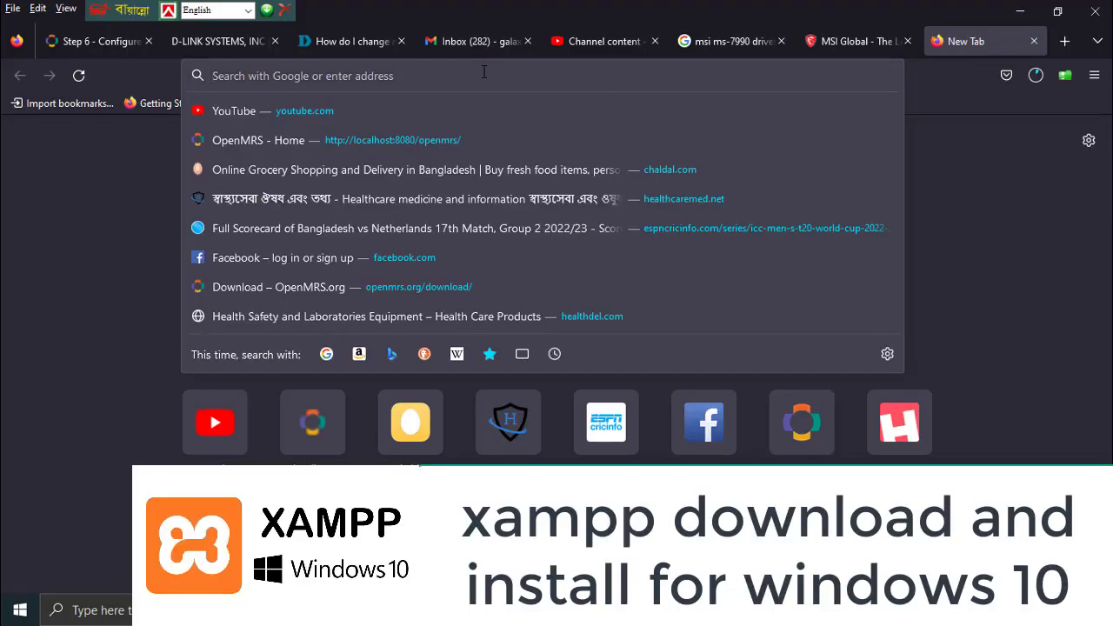
text(google.com/)
key(Return)
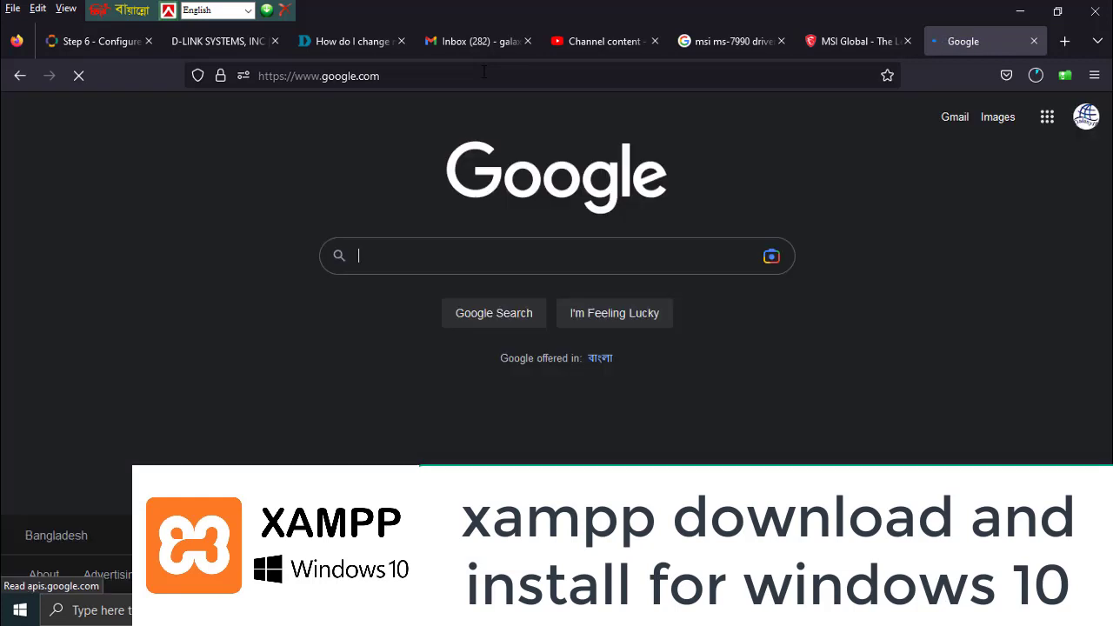
text(xam)
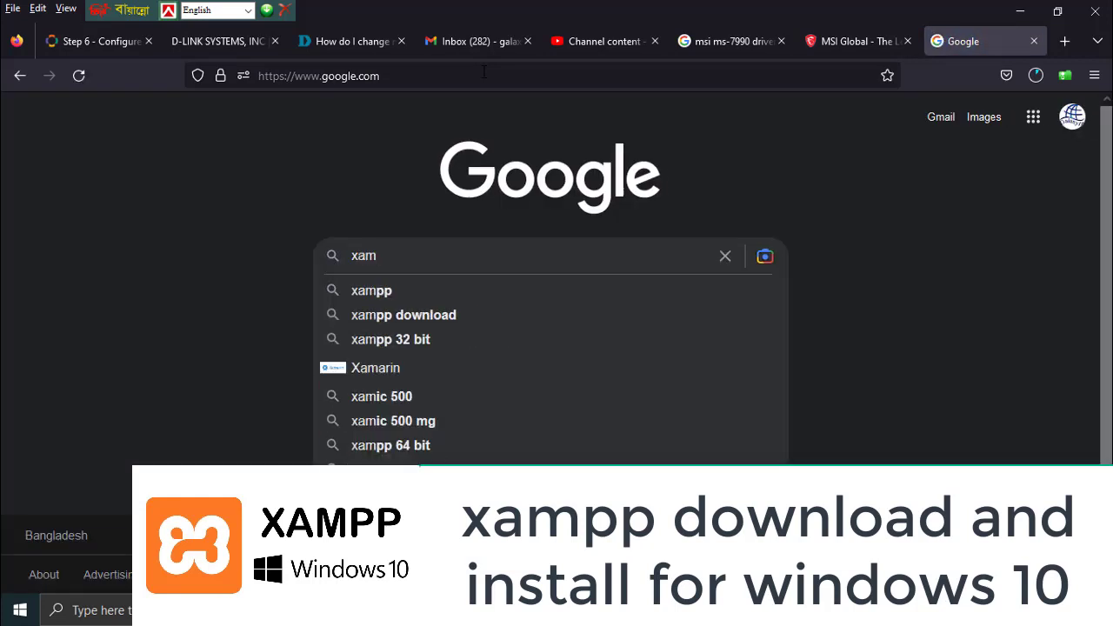
text(pp)
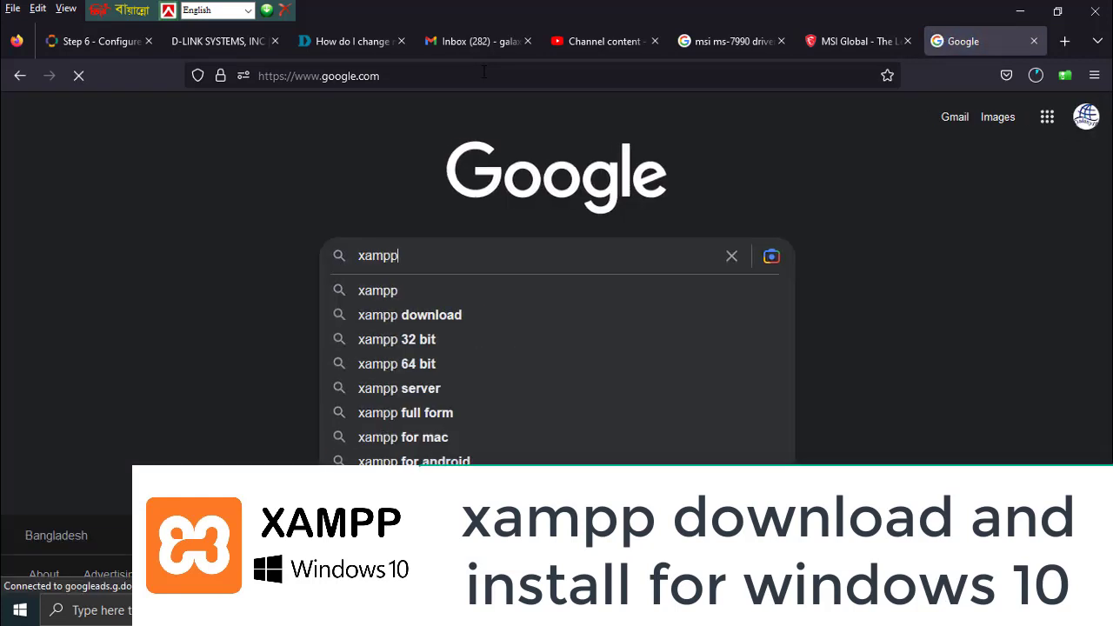
text( download)
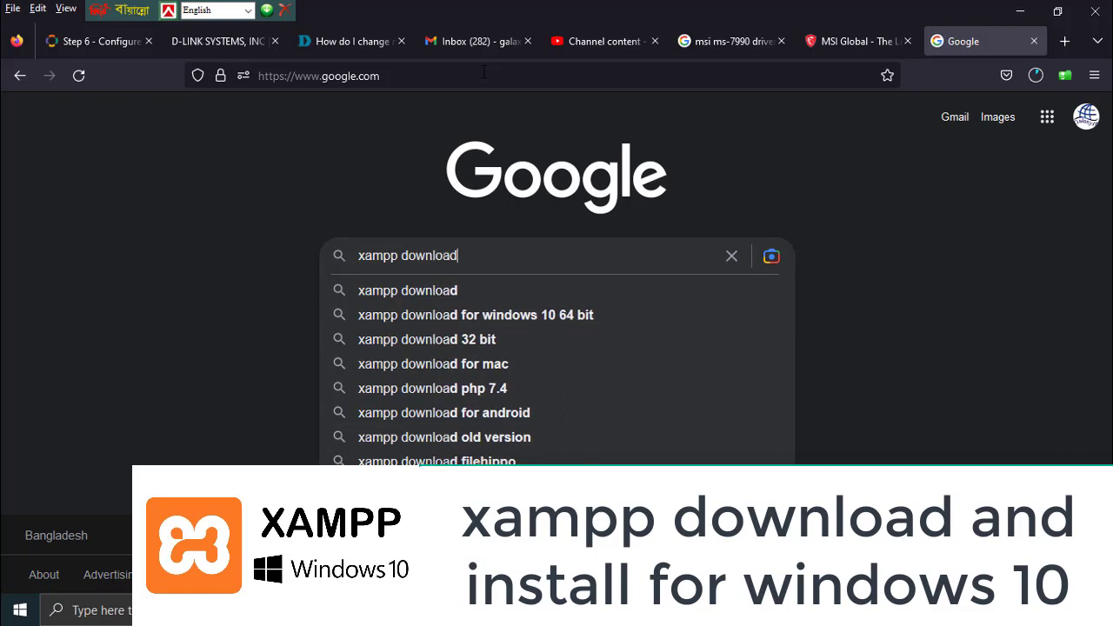
key(Return)
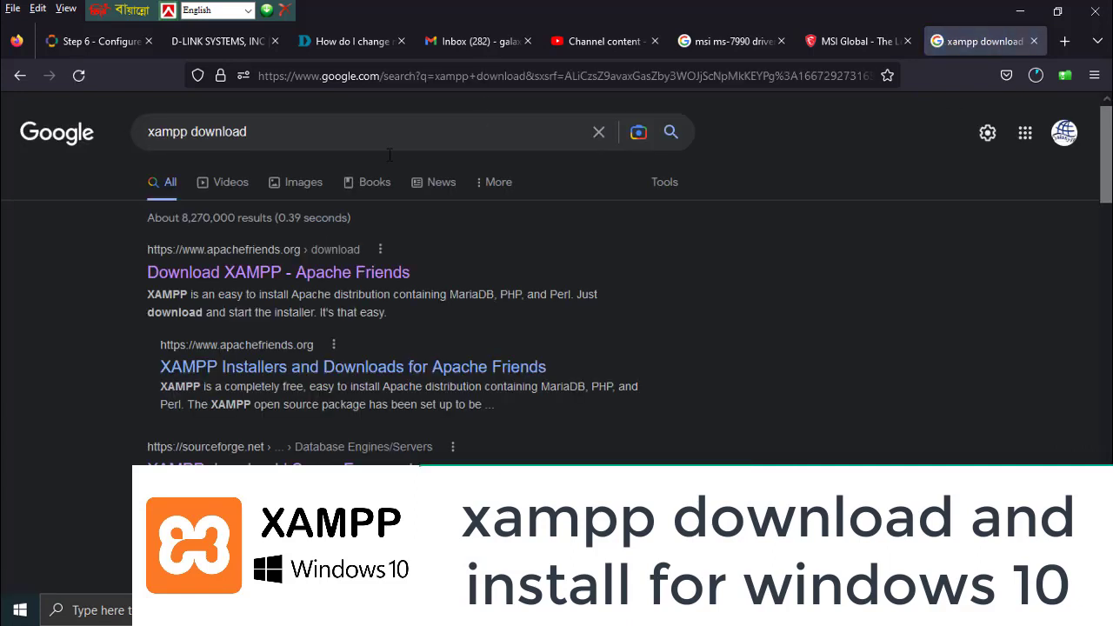
click(228, 273)
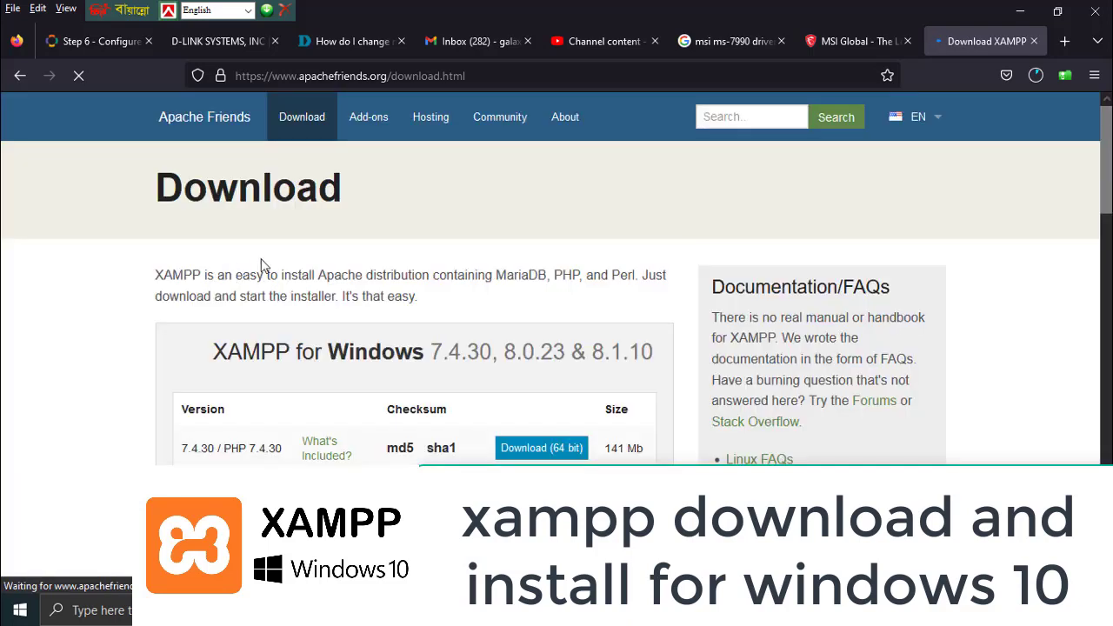
Download the XAMPP 8.1.10 Windows installer and bring up its actions in the downloads list
scroll(296, 311, down, 3)
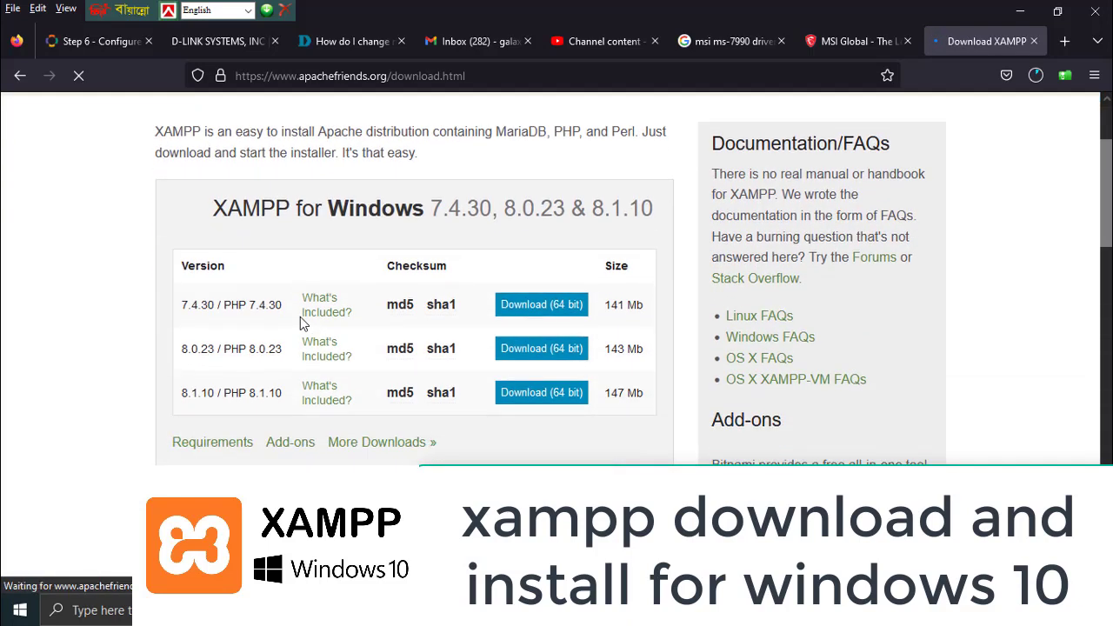
scroll(283, 369, down, 3)
scroll(256, 287, up, 5)
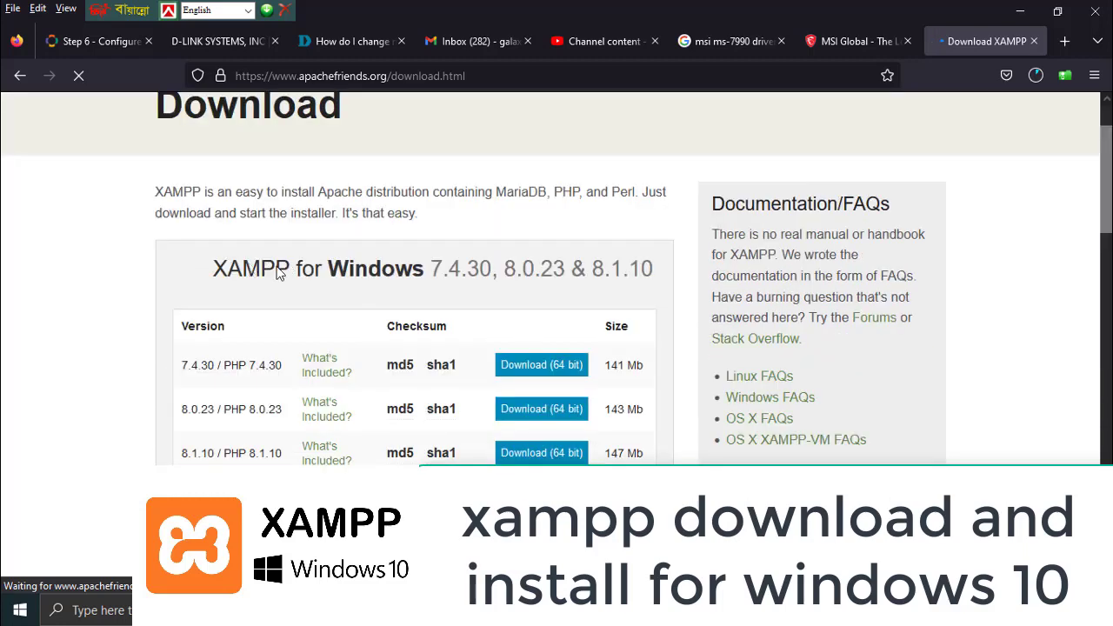
drag(214, 269, 425, 269)
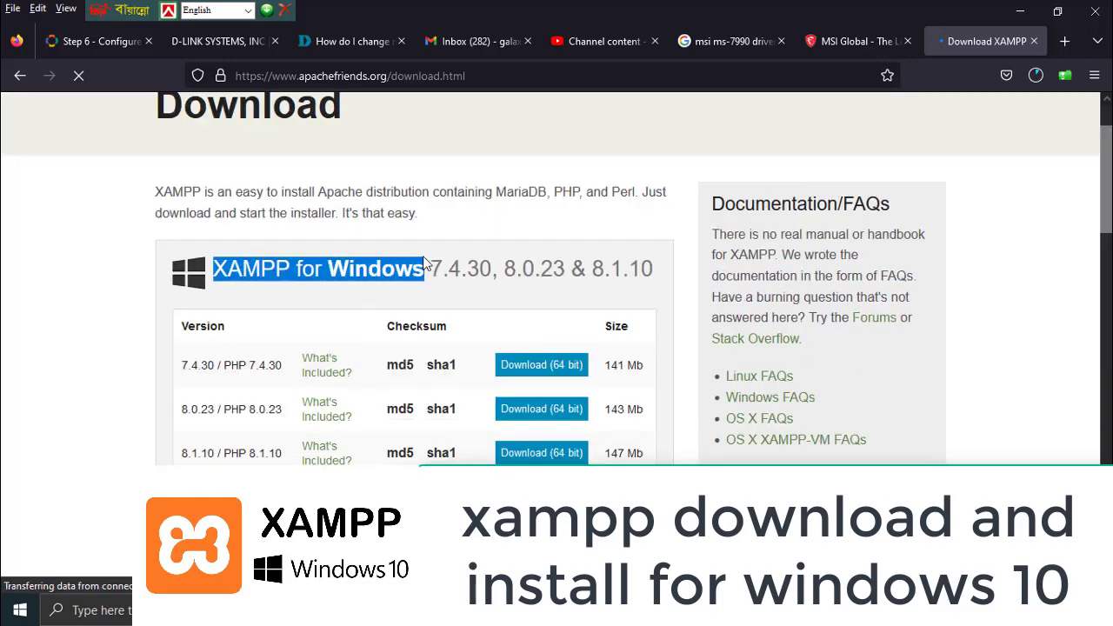
click(269, 313)
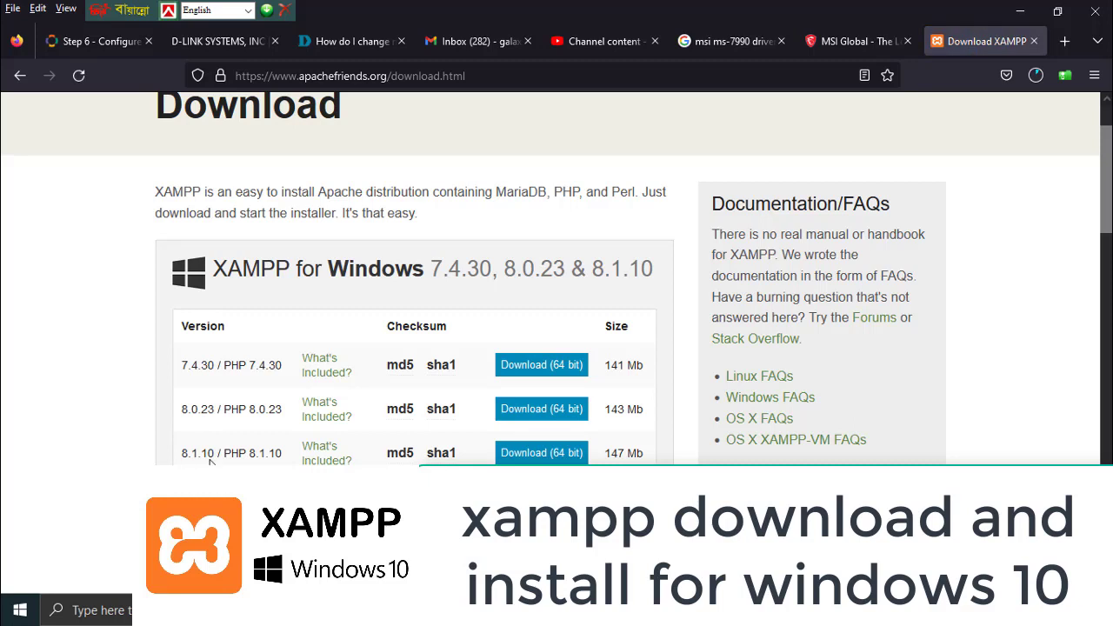
scroll(222, 443, down, 1)
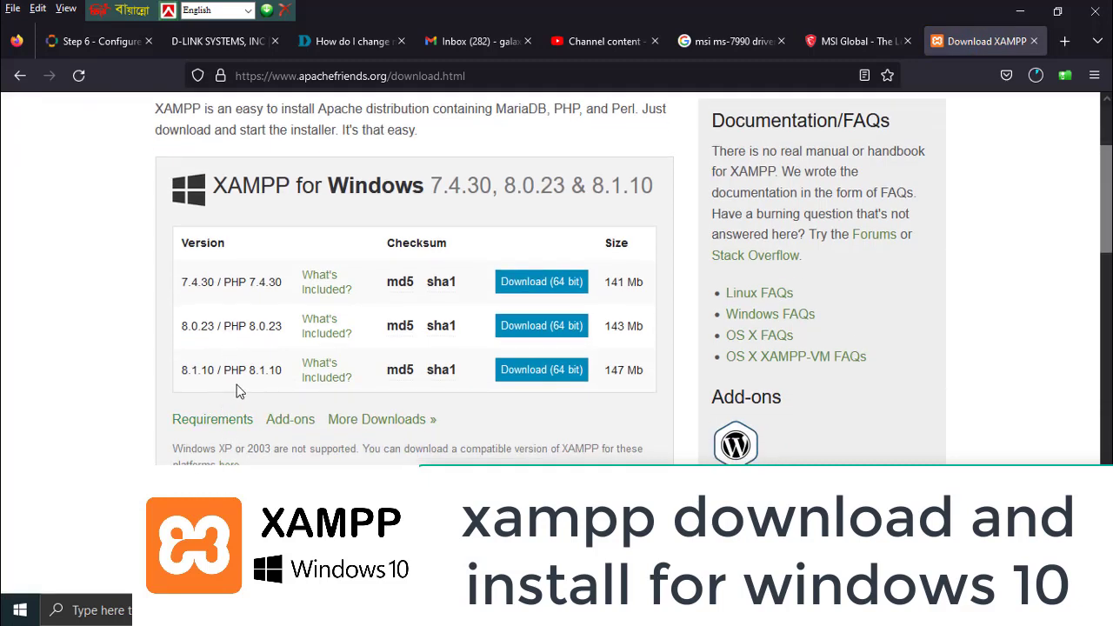
click(556, 372)
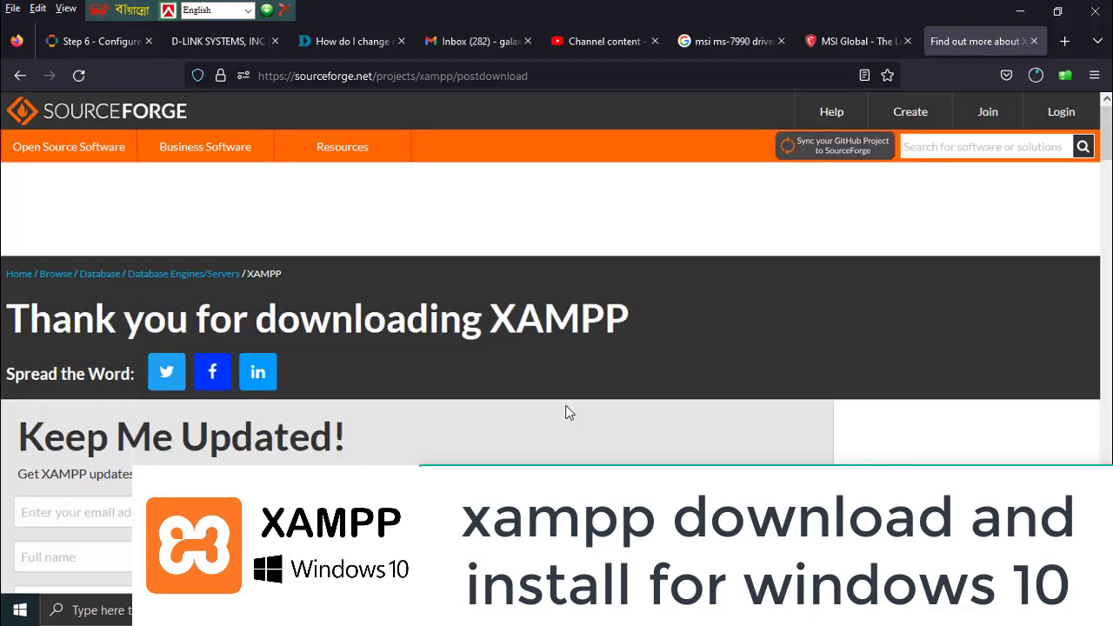
click(1035, 75)
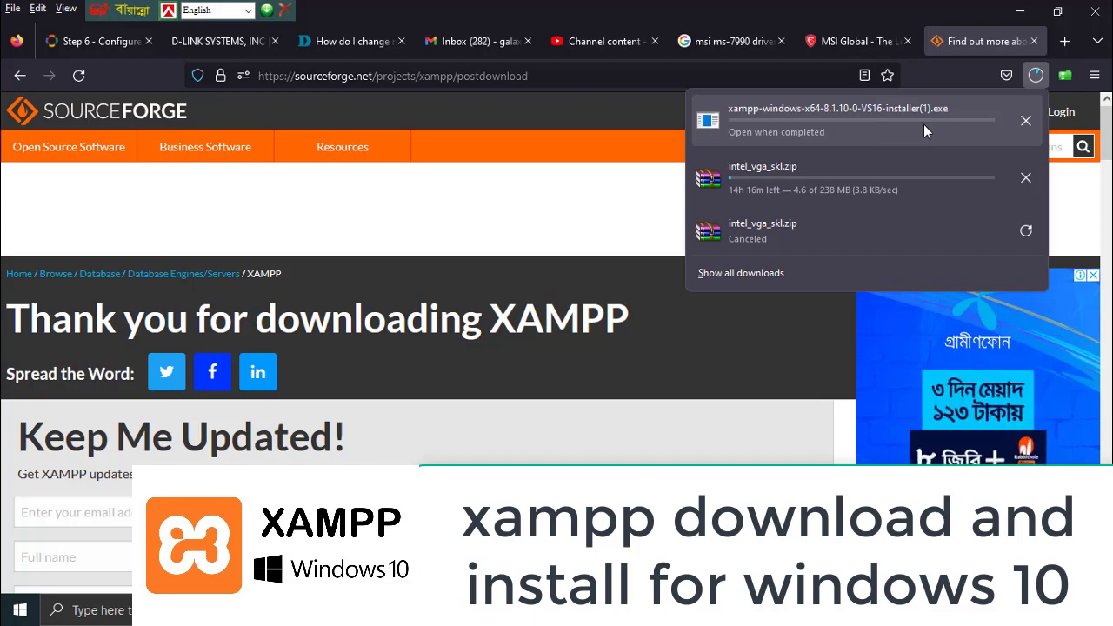
right_click(830, 111)
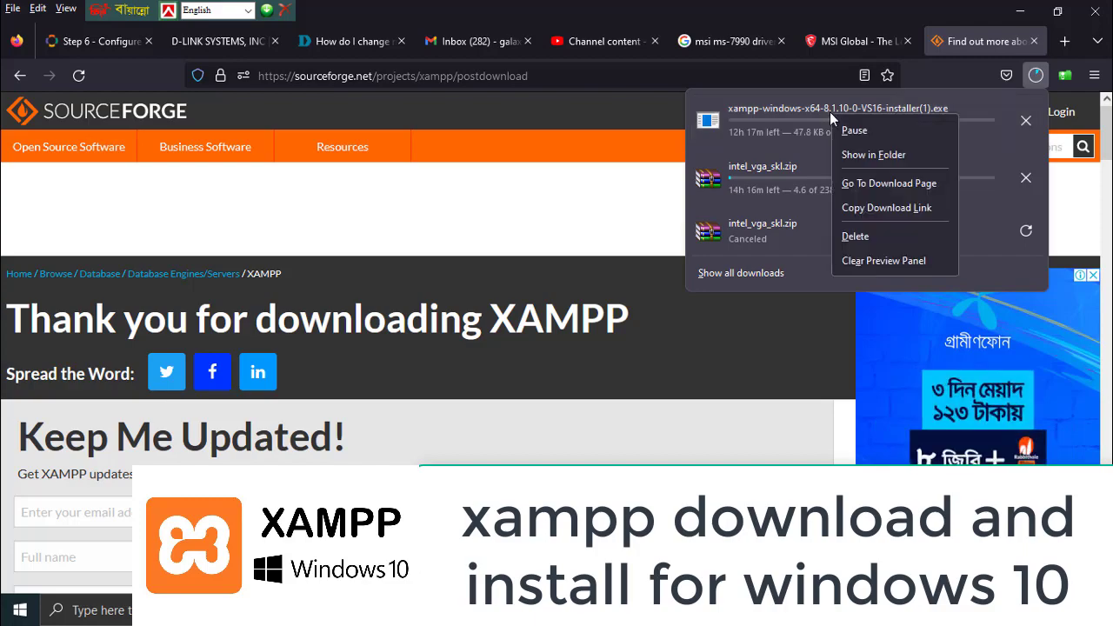
Show the downloaded XAMPP installer in its folder and launch it
click(887, 154)
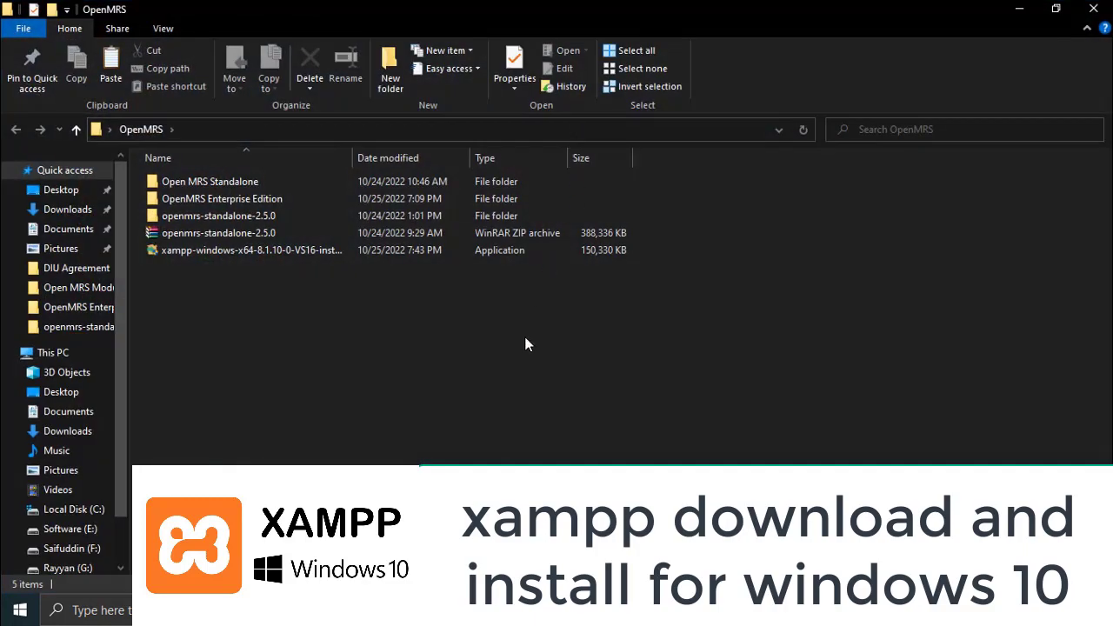
click(241, 252)
double_click(242, 251)
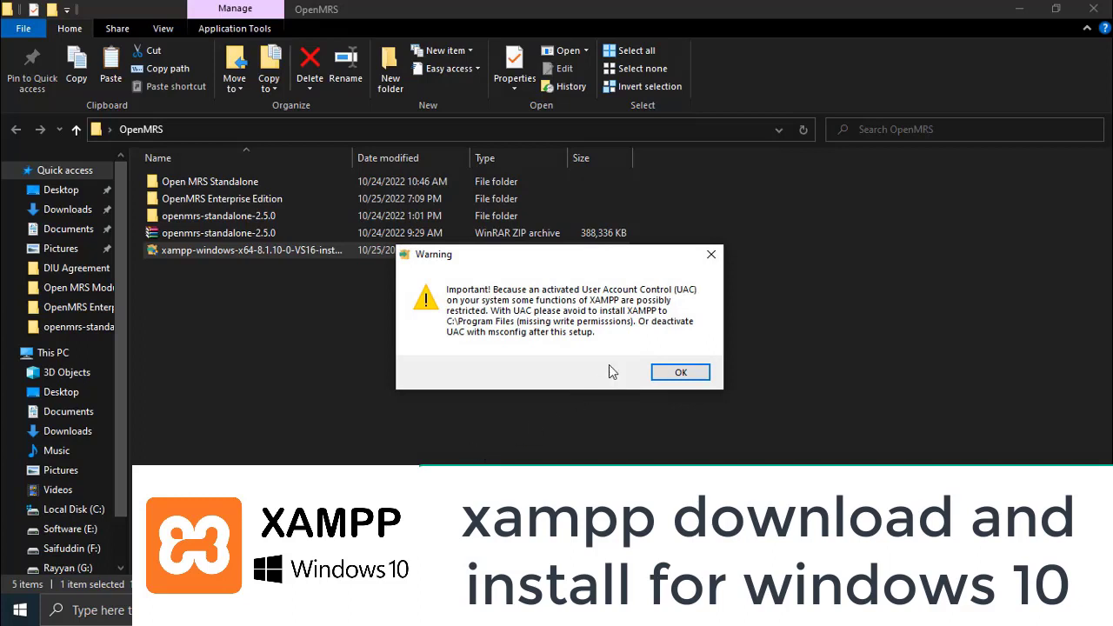
Install XAMPP to C:\xampp in English and finish with the Control Panel launching
click(680, 372)
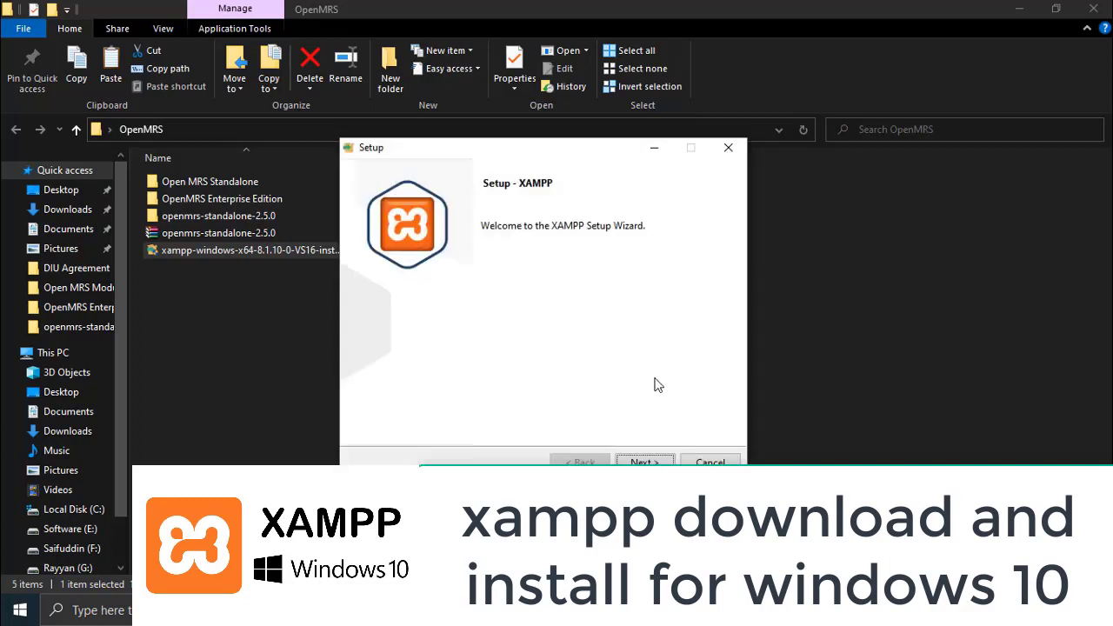
click(644, 461)
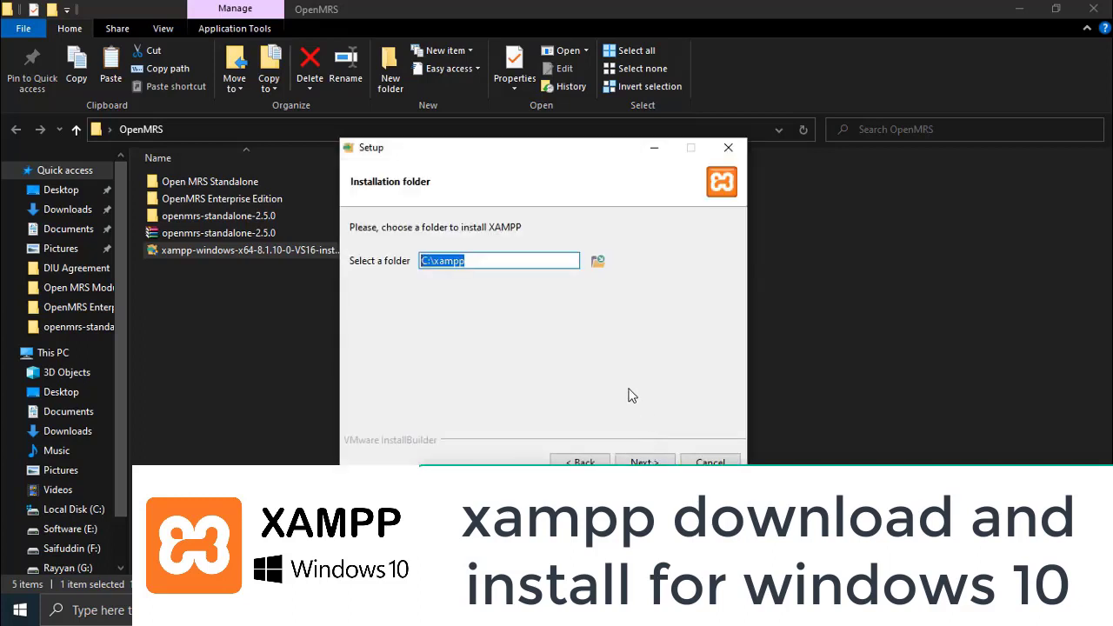
click(644, 460)
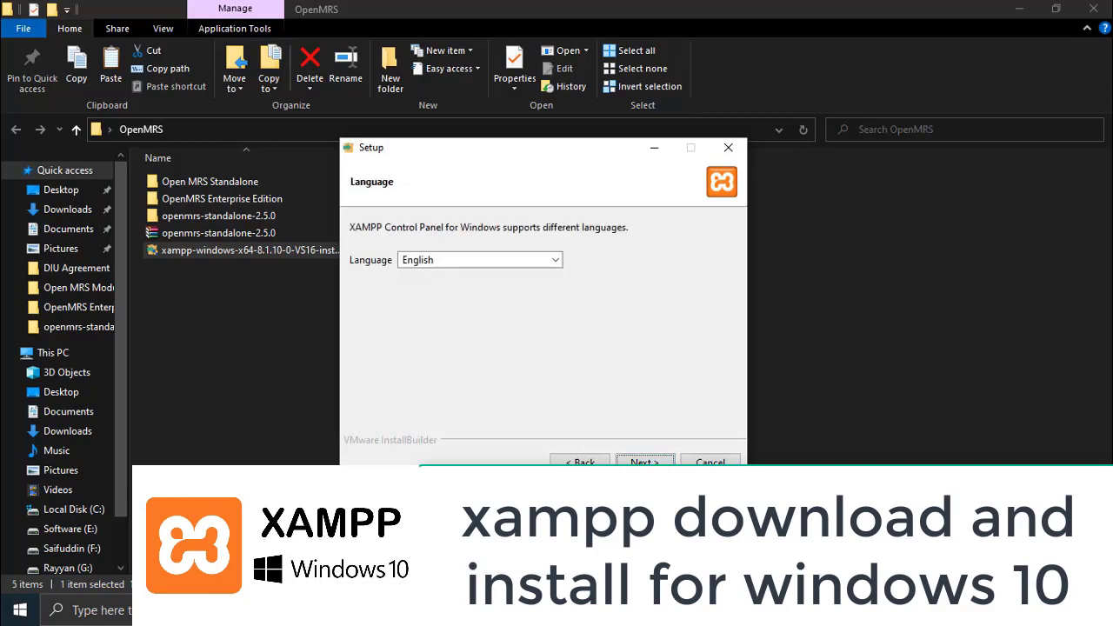
click(644, 460)
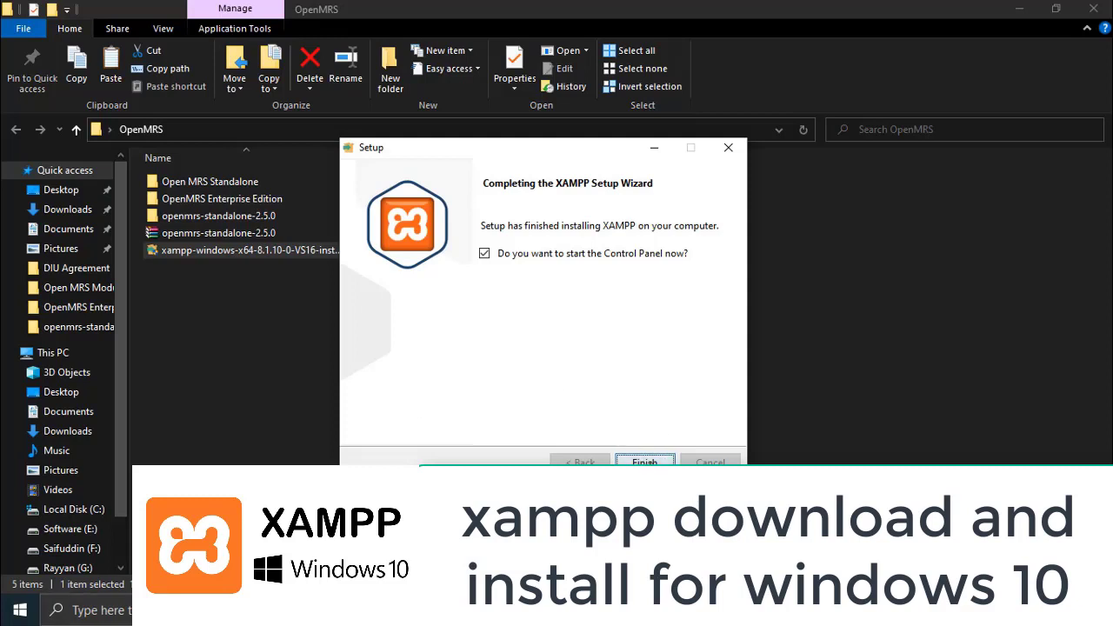
click(645, 461)
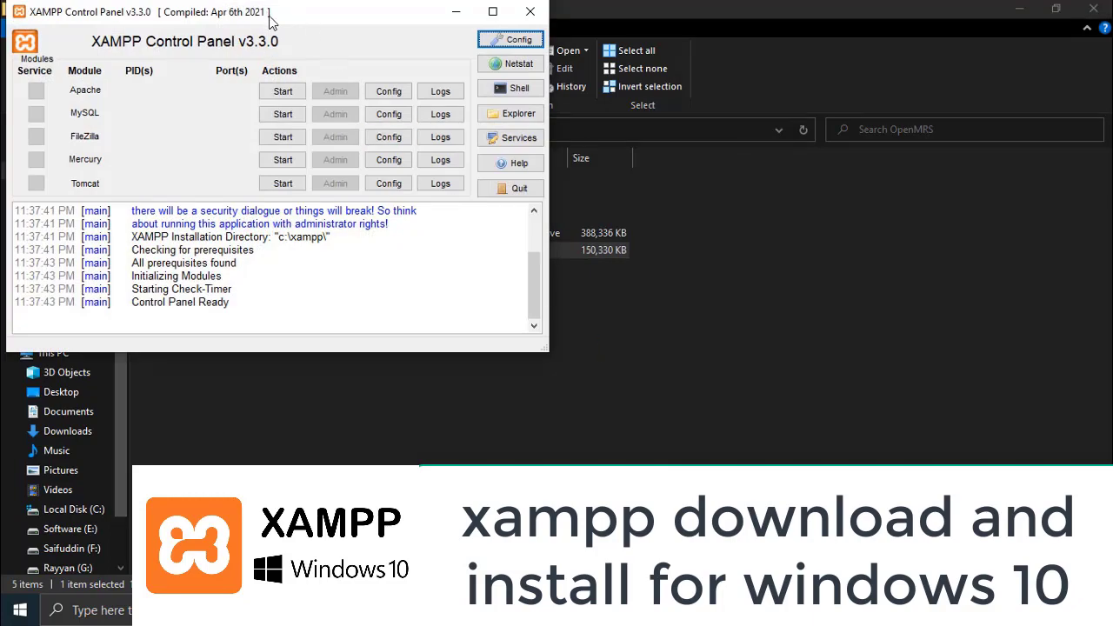
Centre the XAMPP Control Panel and start the Apache and MySQL modules
drag(270, 17, 669, 136)
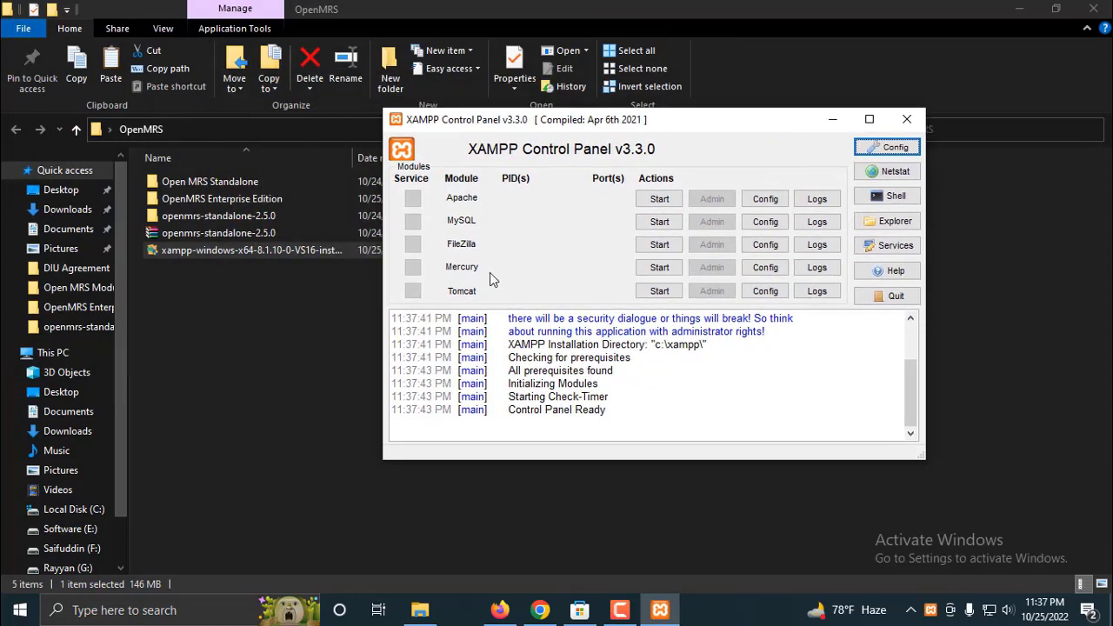
scroll(548, 387, up, 3)
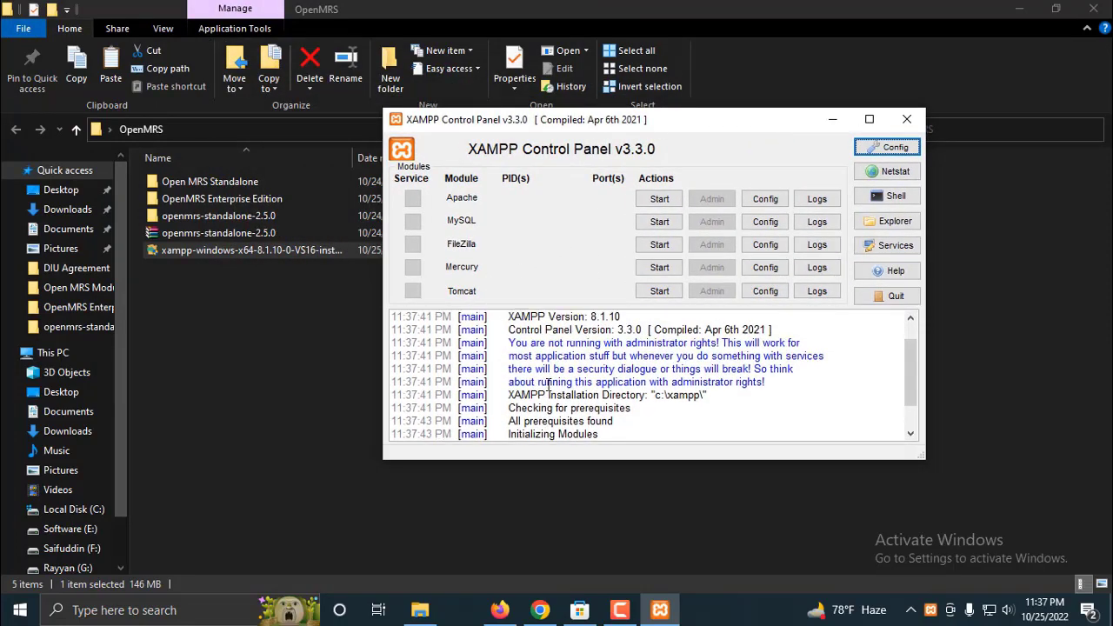
scroll(547, 385, up, 1)
scroll(557, 391, down, 2)
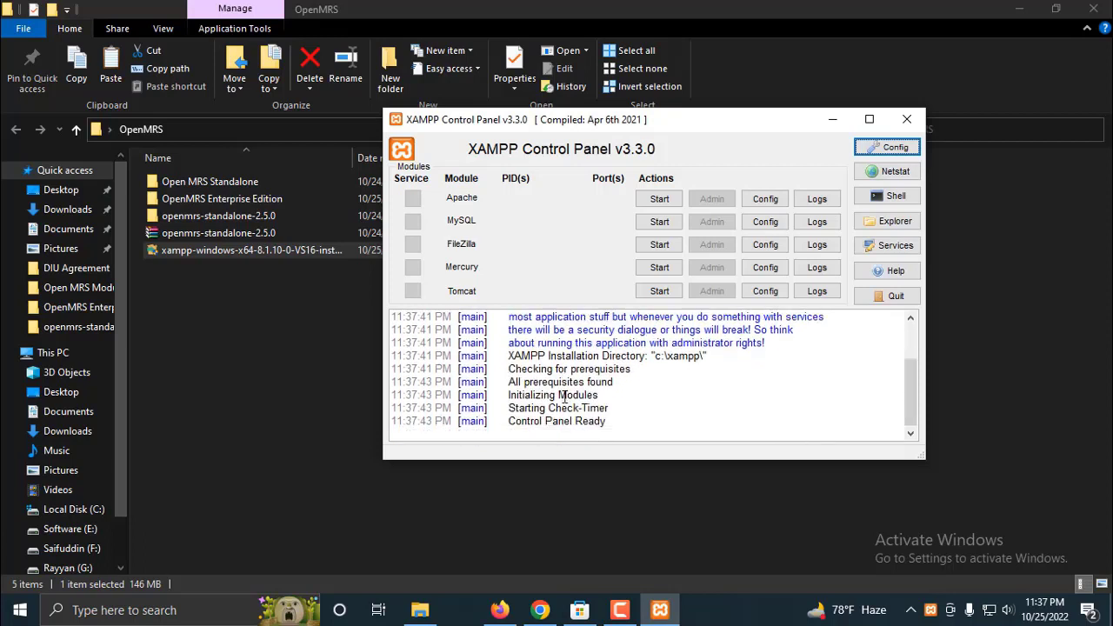
click(658, 200)
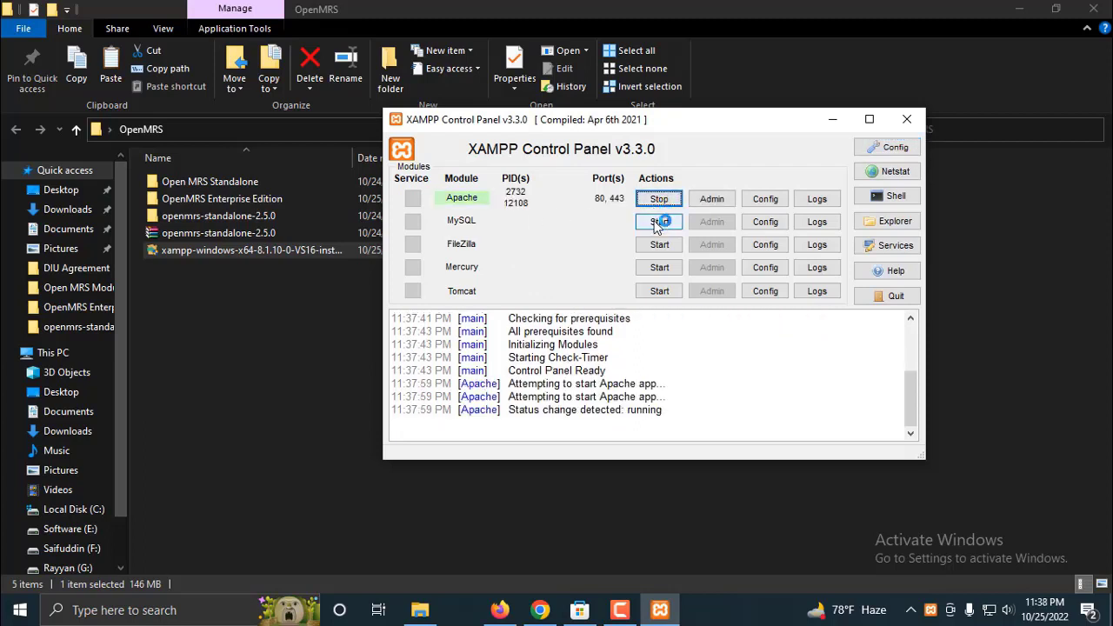
click(659, 222)
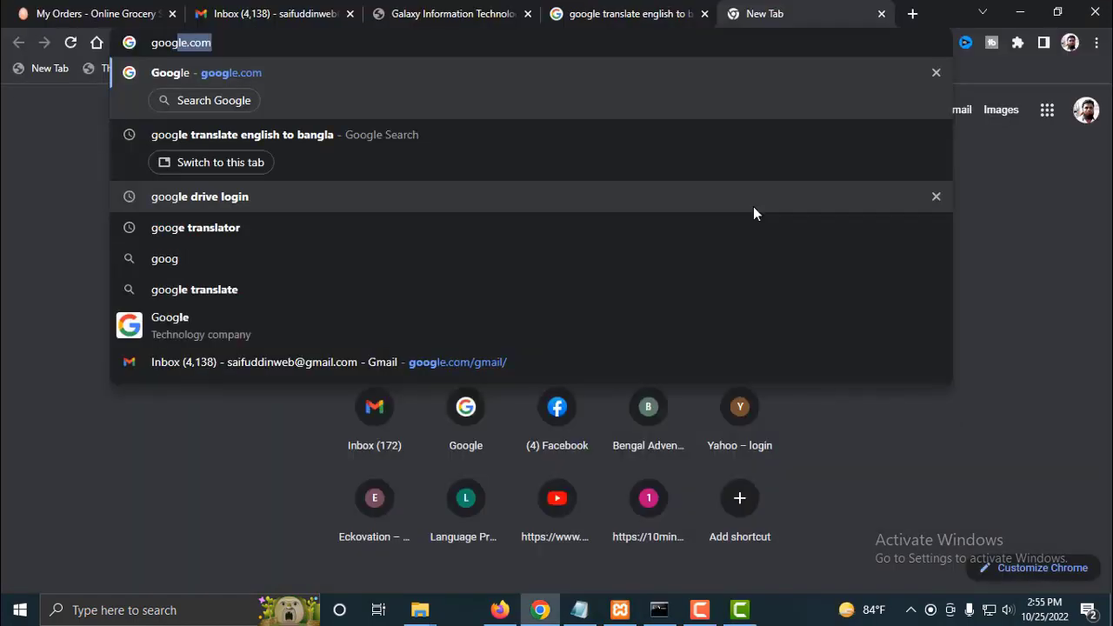
key(Return)
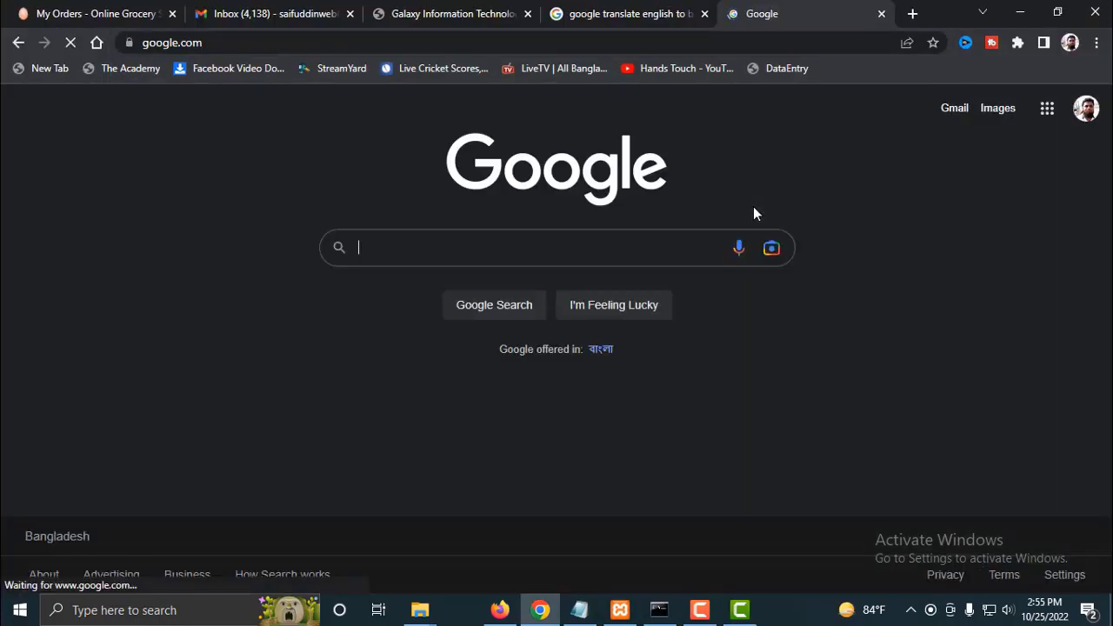
Search Google for 'openmrs enterprise edition'
text(open)
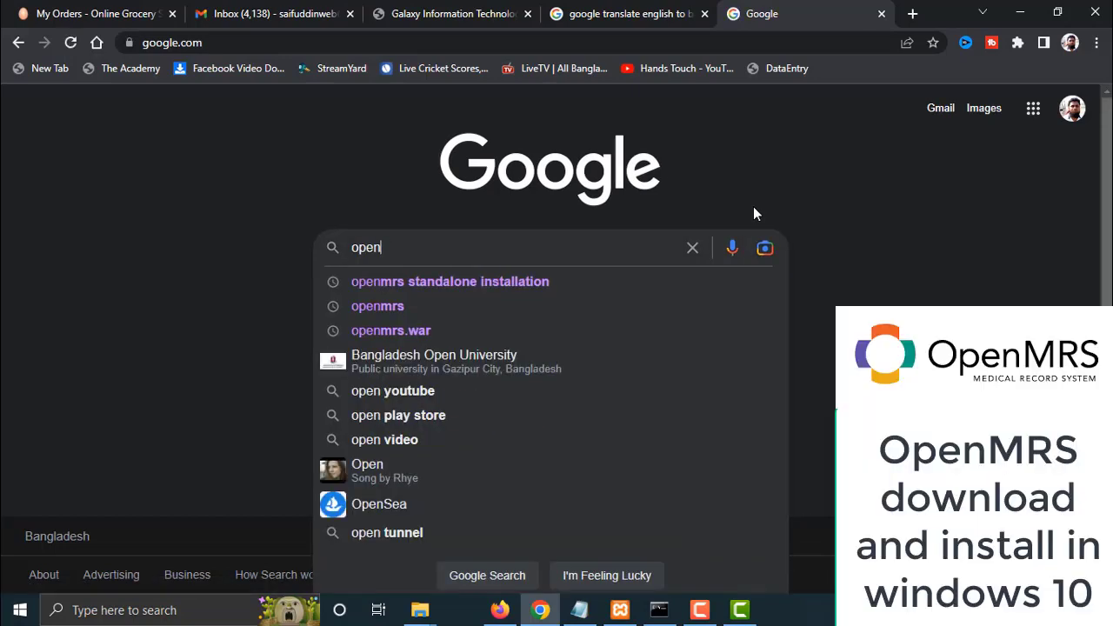
text( MRS )
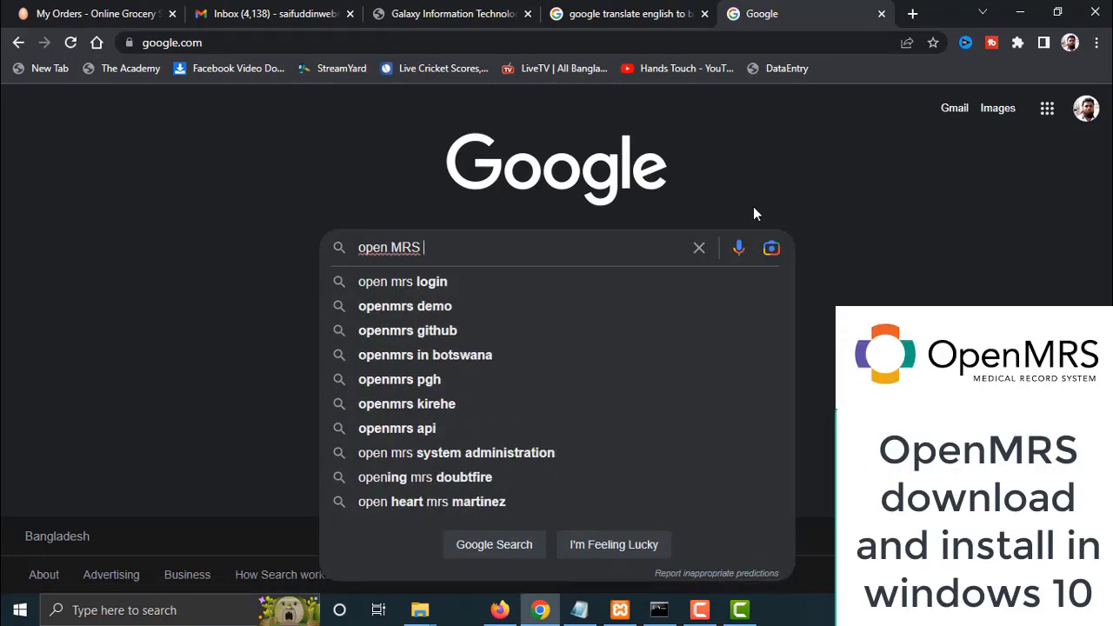
text(En)
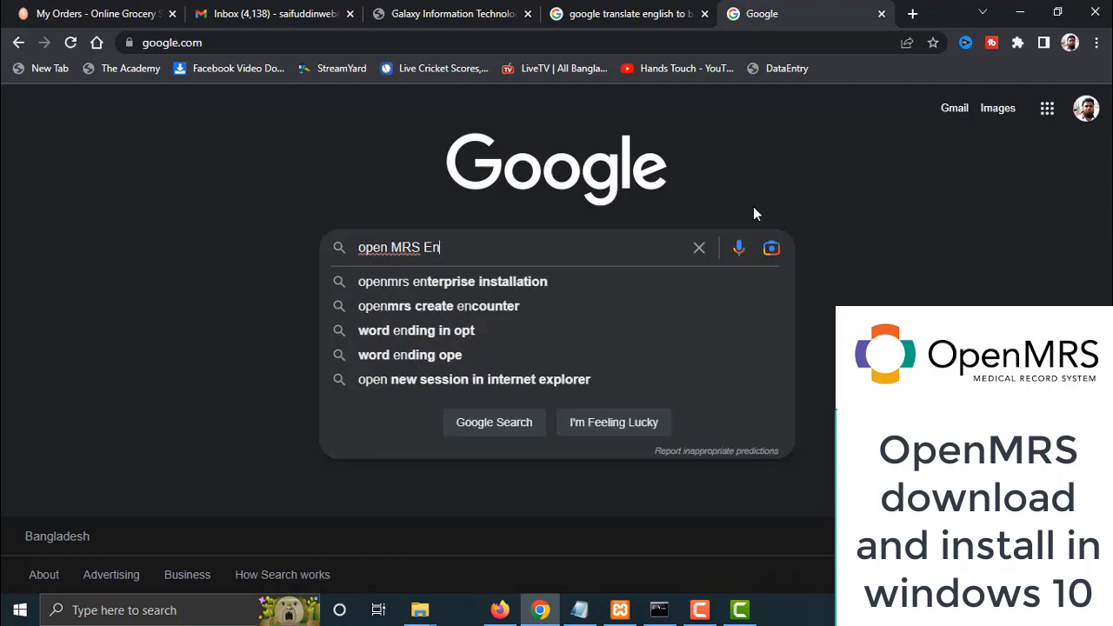
key(Down)
key(BackSpace)
key(BackSpace)
key(BackSpace)
key(BackSpace)
key(BackSpace)
key(BackSpace)
key(BackSpace)
key(BackSpace)
key(BackSpace)
key(BackSpace)
key(BackSpace)
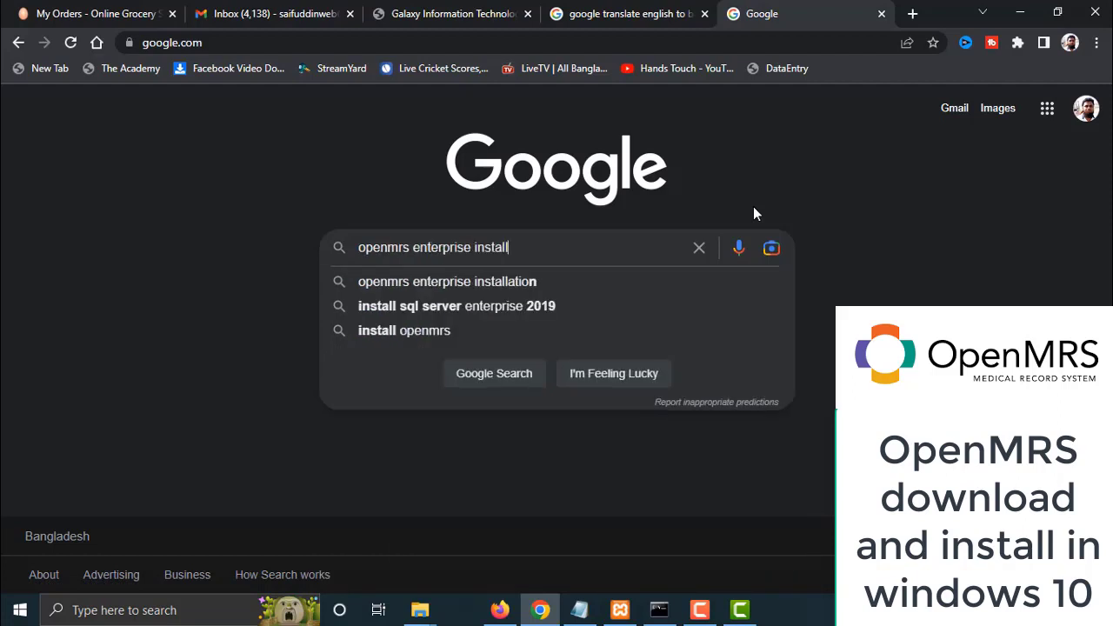
key(BackSpace)
text(edit)
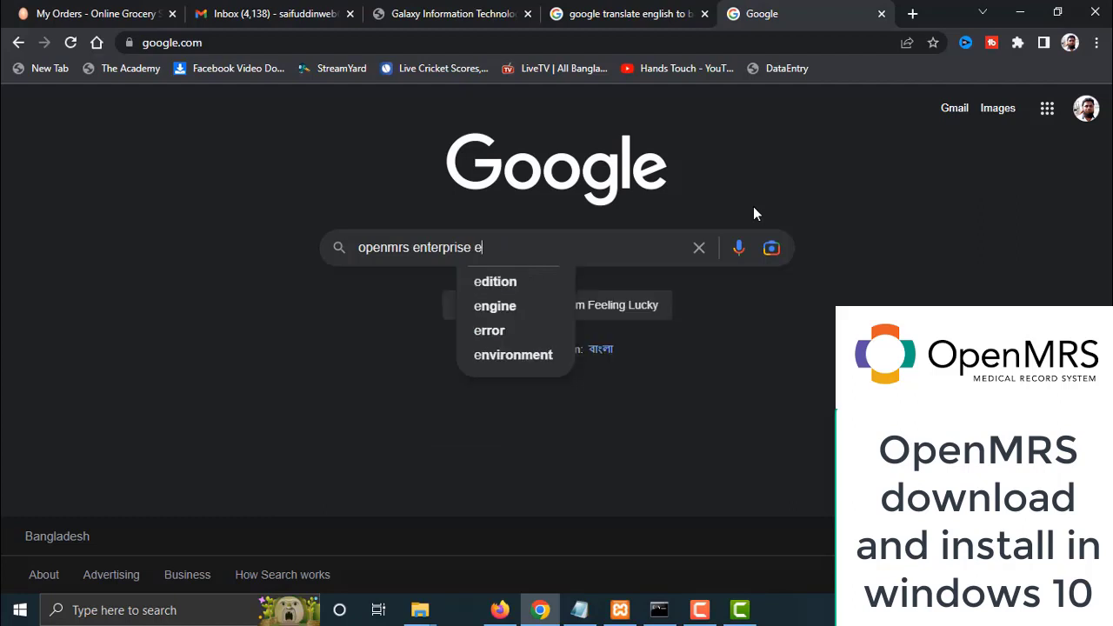
text(ion)
key(Return)
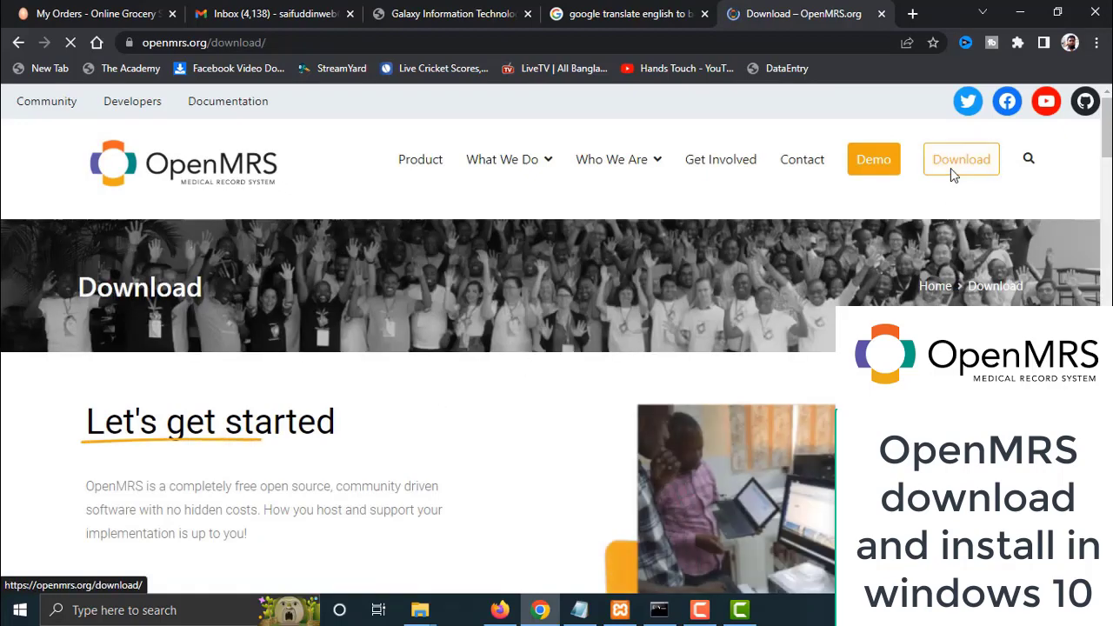
Expand Platform 2.5.0 - WAR (for Enterprise), download it, and show the file in its folder
click(951, 169)
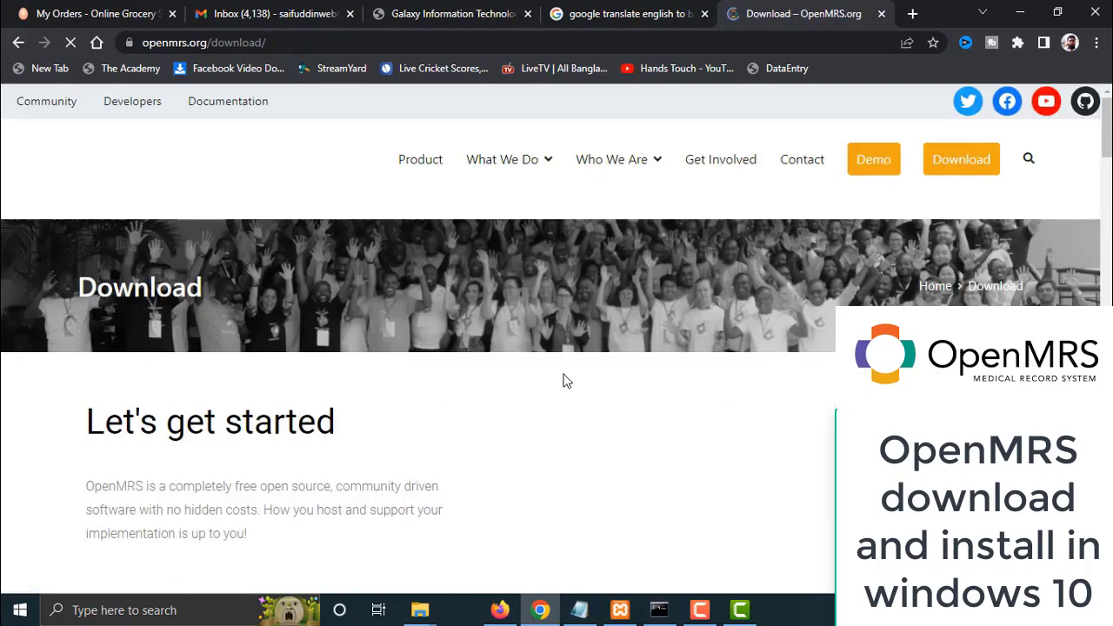
scroll(449, 388, down, 5)
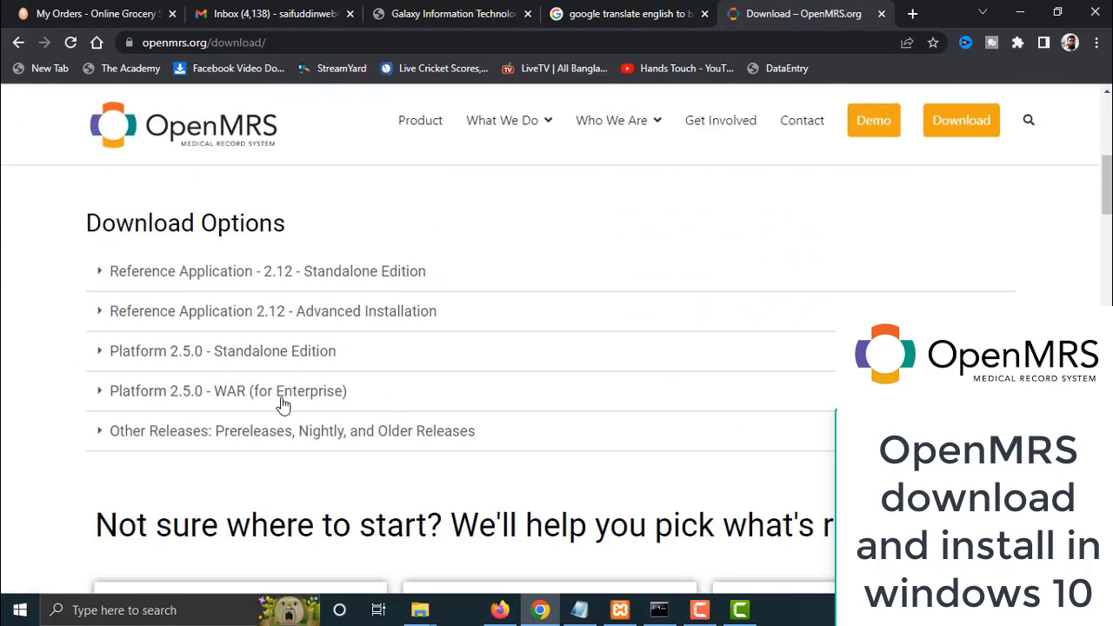
click(263, 398)
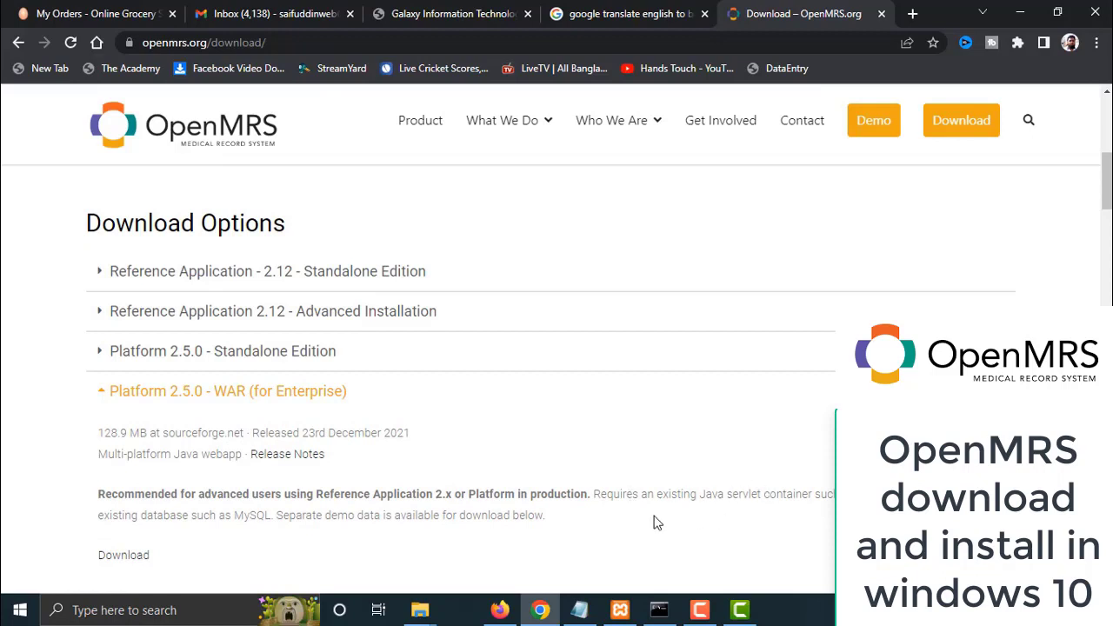
drag(593, 494, 611, 521)
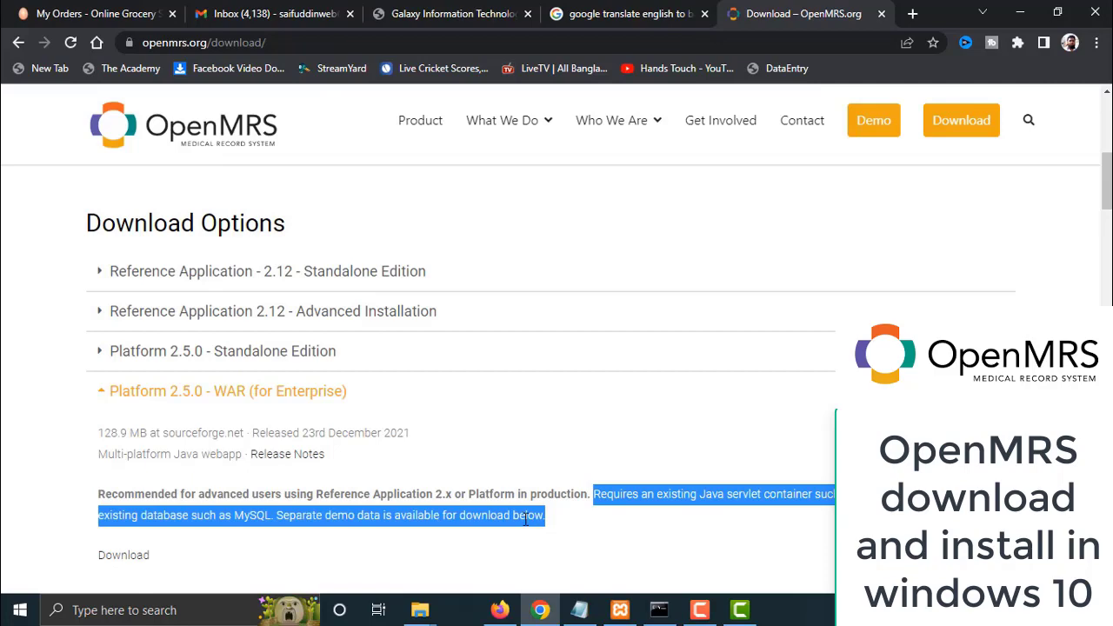
click(123, 555)
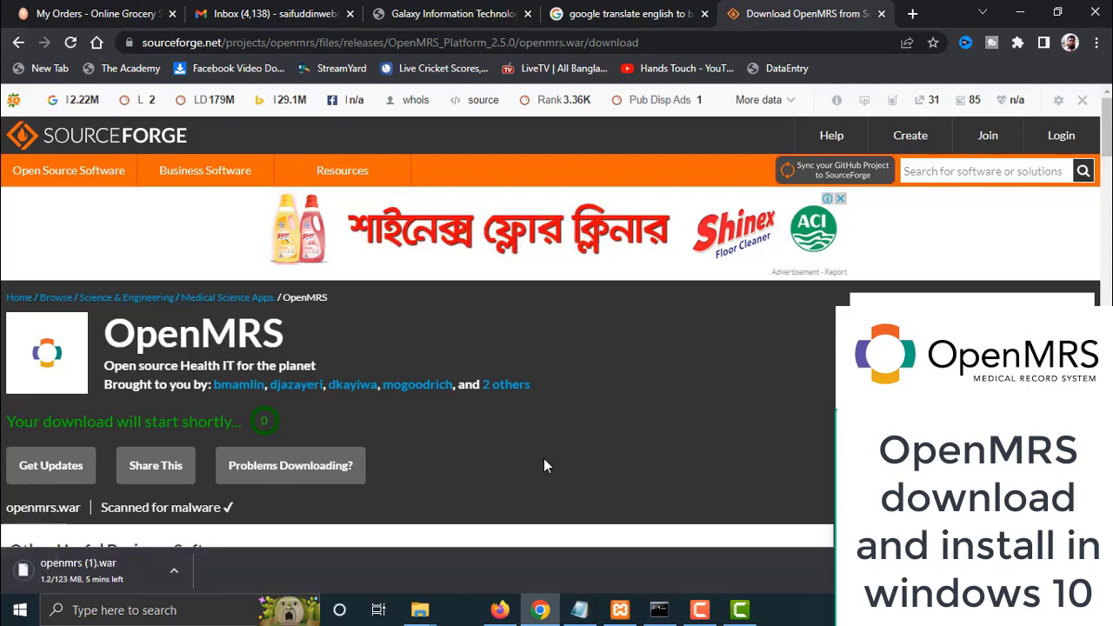
click(173, 571)
click(222, 514)
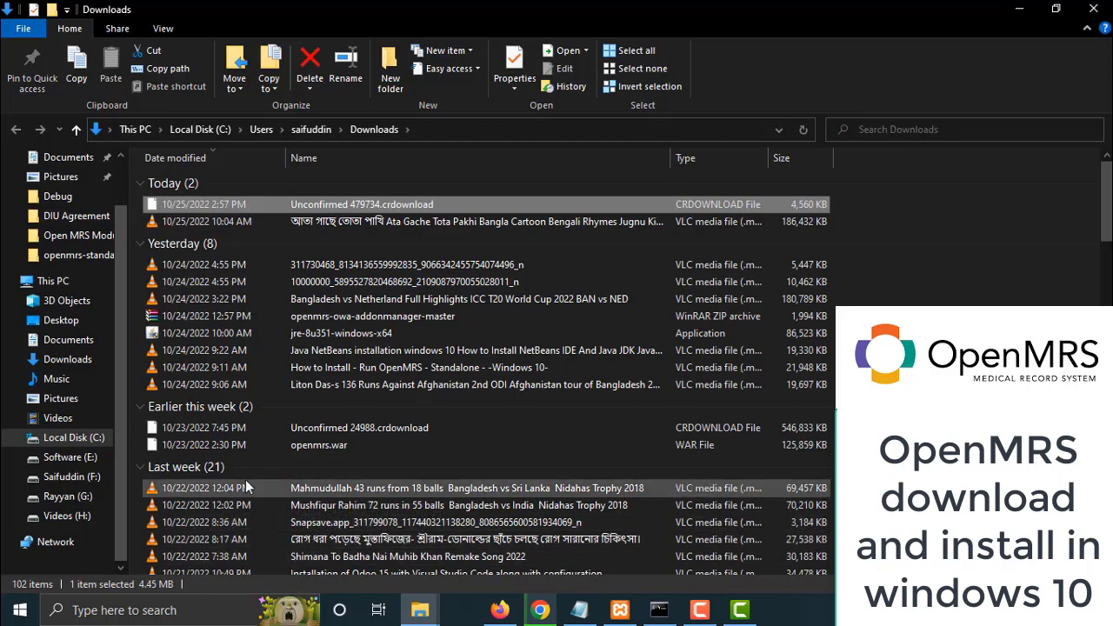
Cut openmrs.war from the Downloads folder
click(234, 447)
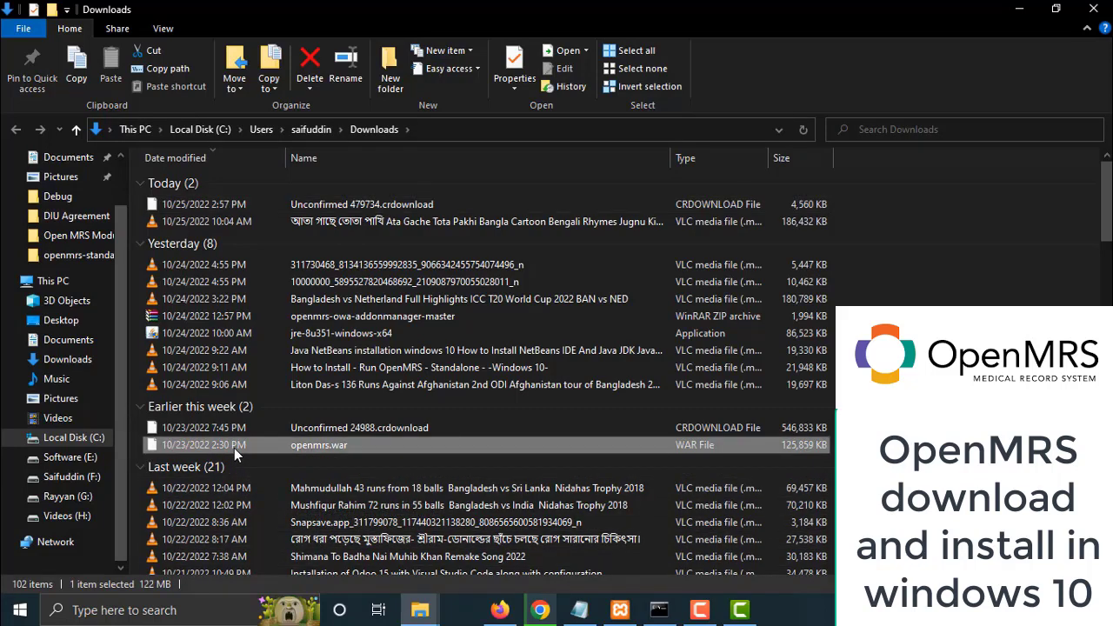
right_click(233, 448)
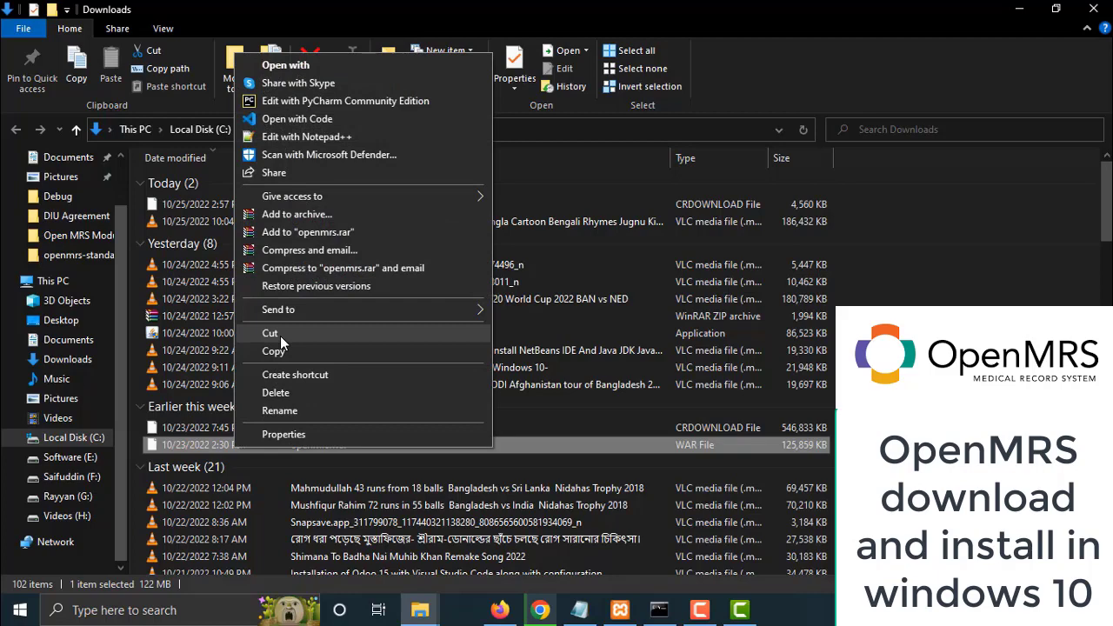
click(271, 334)
Paste openmrs.war into C:\xampp\tomcat\webapps and close File Explorer
click(74, 437)
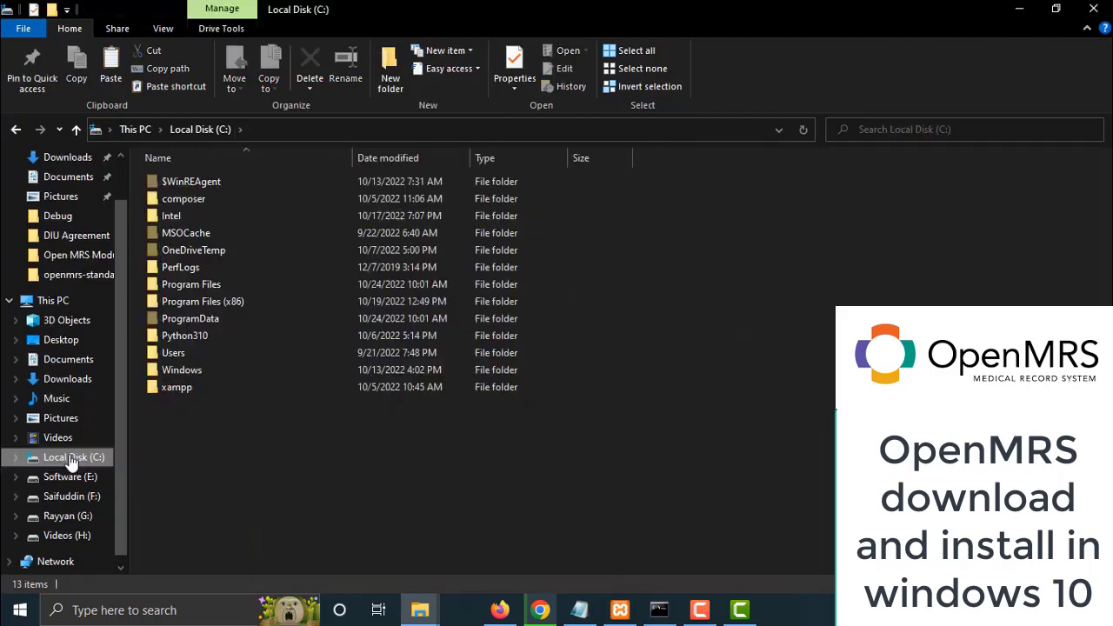
double_click(176, 387)
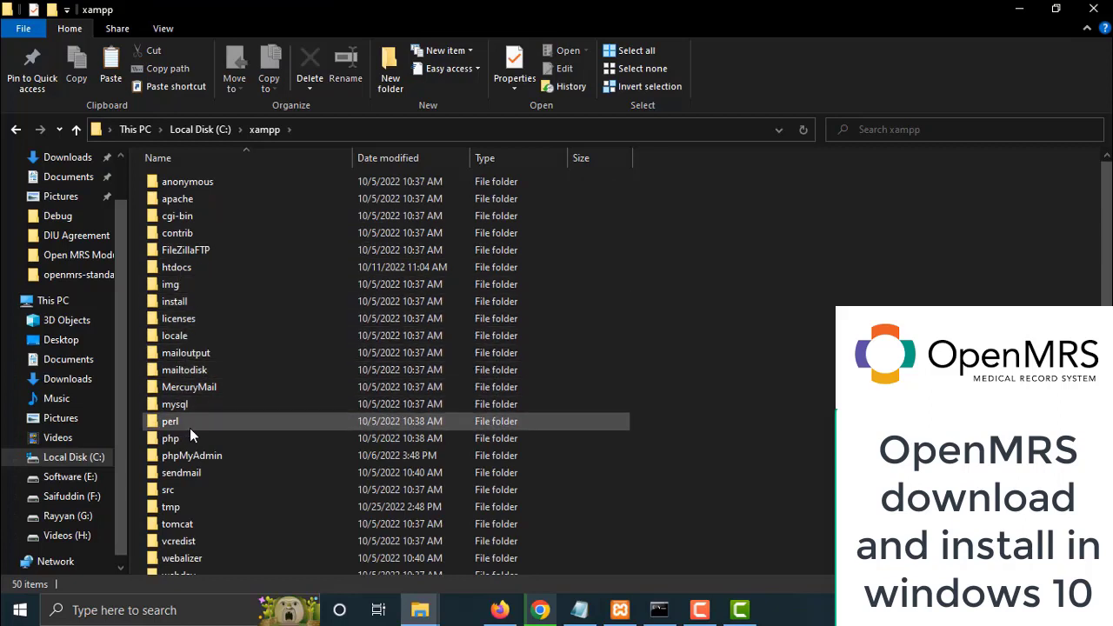
scroll(223, 400, down, 1)
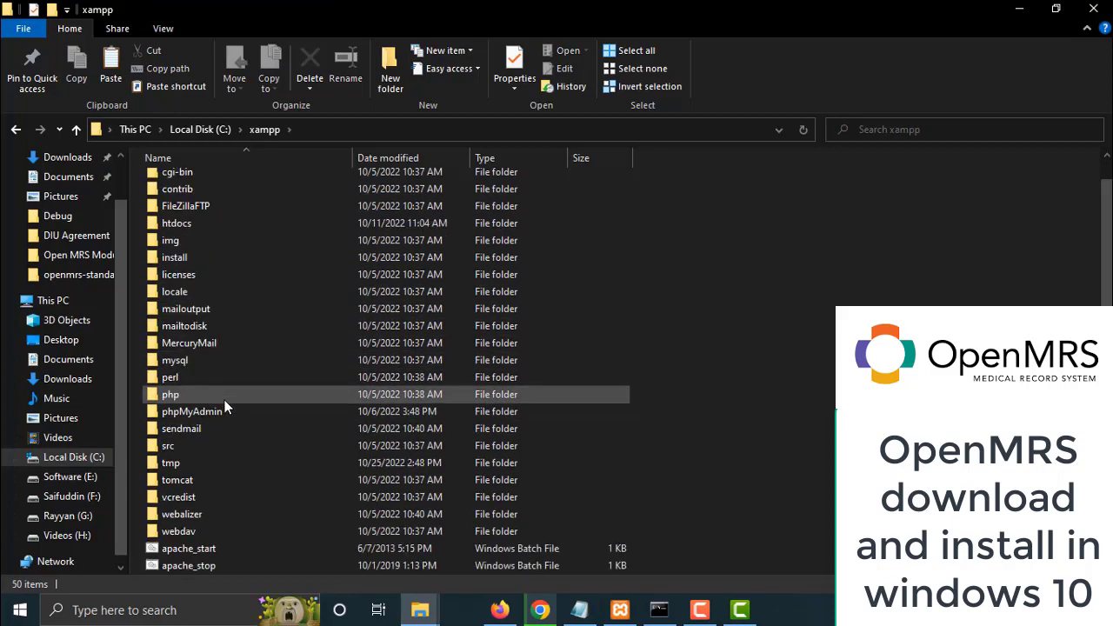
click(191, 479)
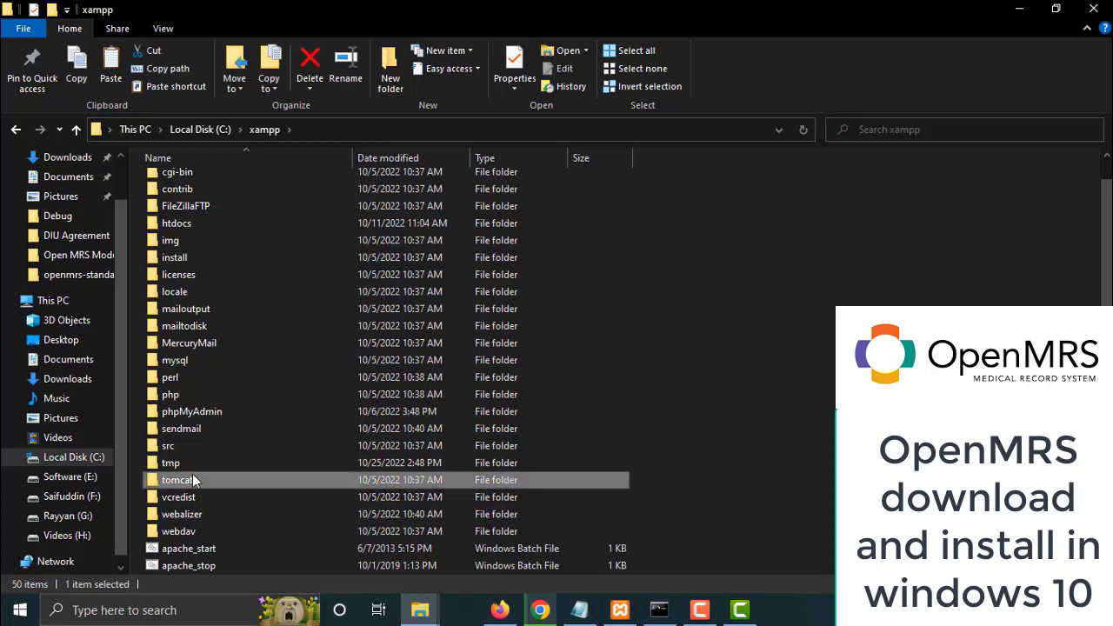
double_click(193, 476)
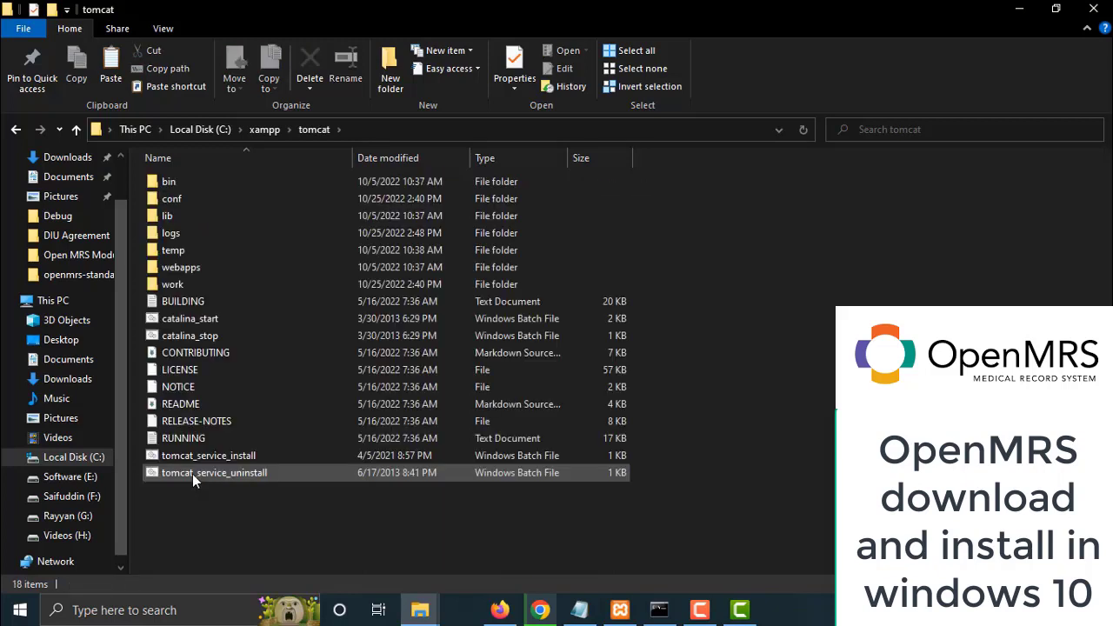
click(171, 267)
double_click(172, 267)
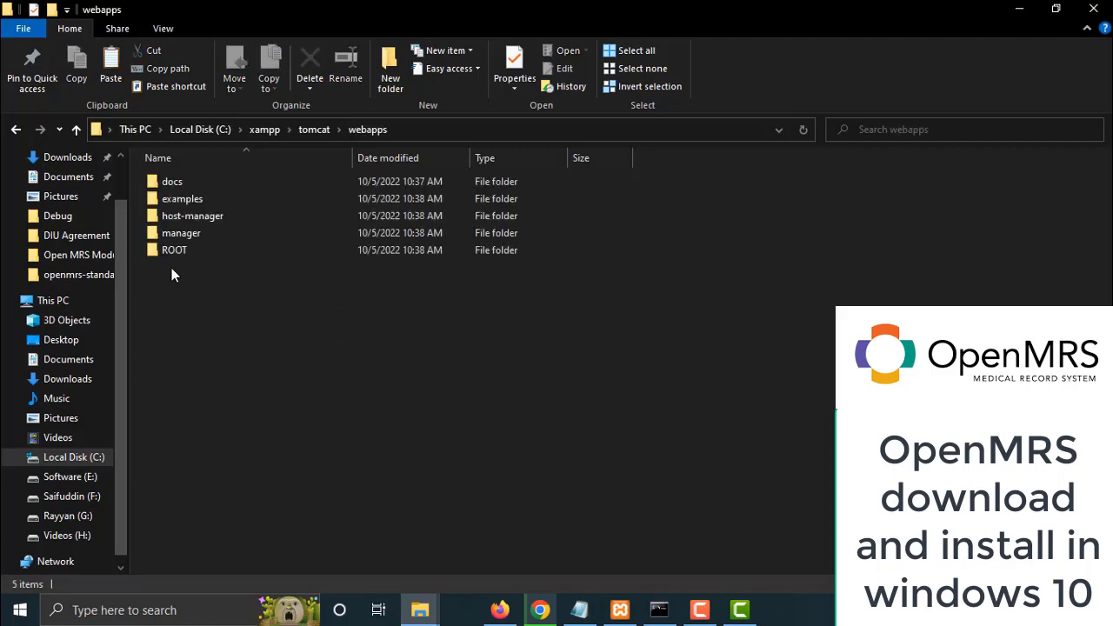
right_click(172, 280)
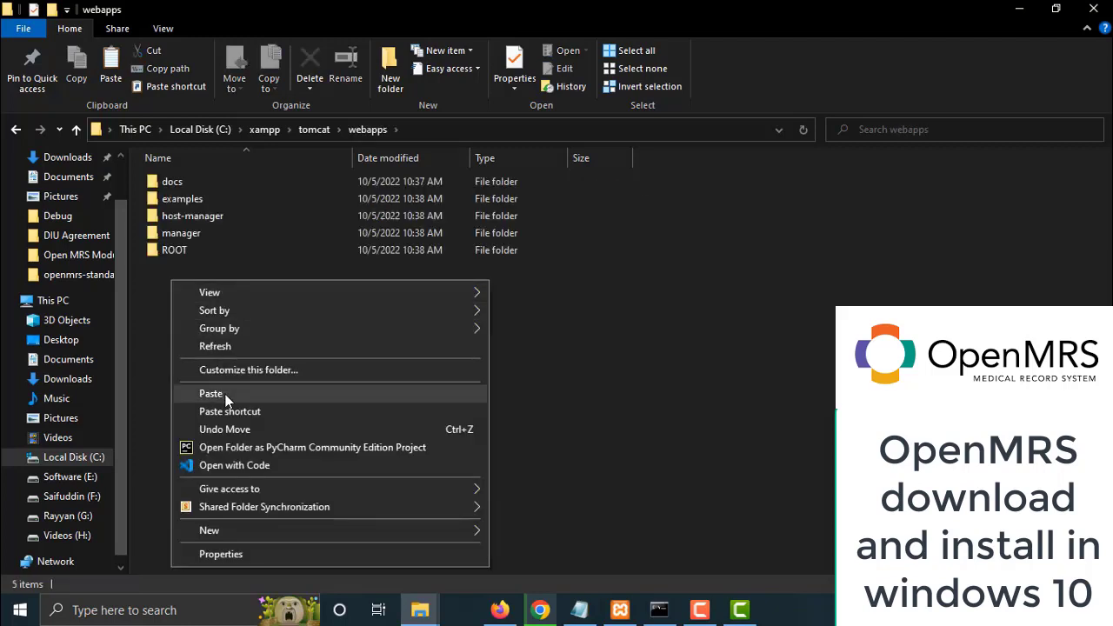
click(218, 394)
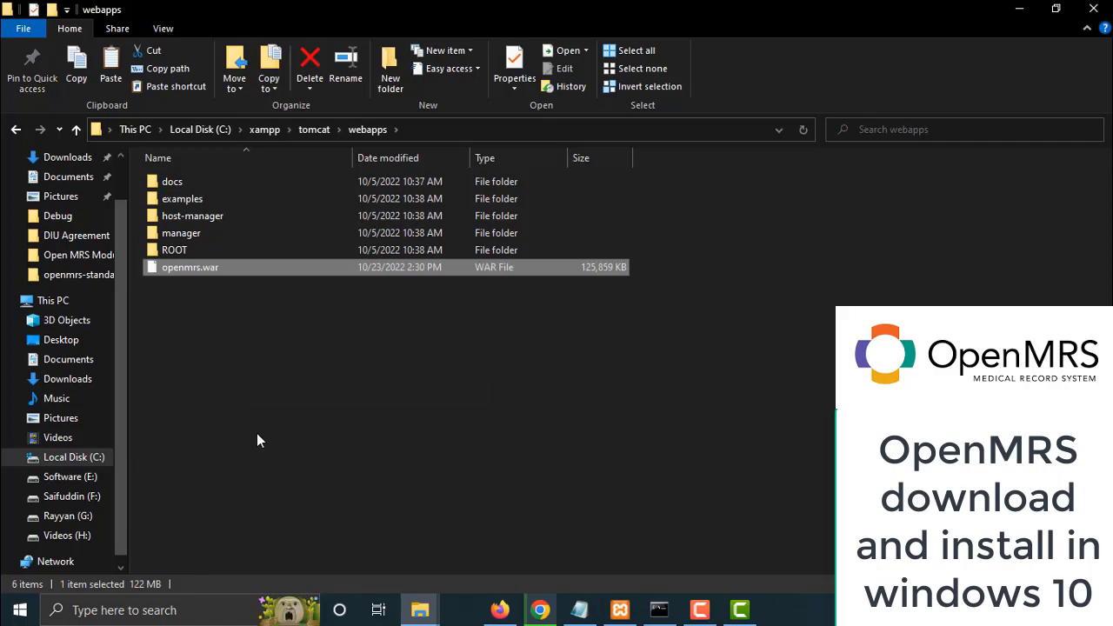
click(1092, 9)
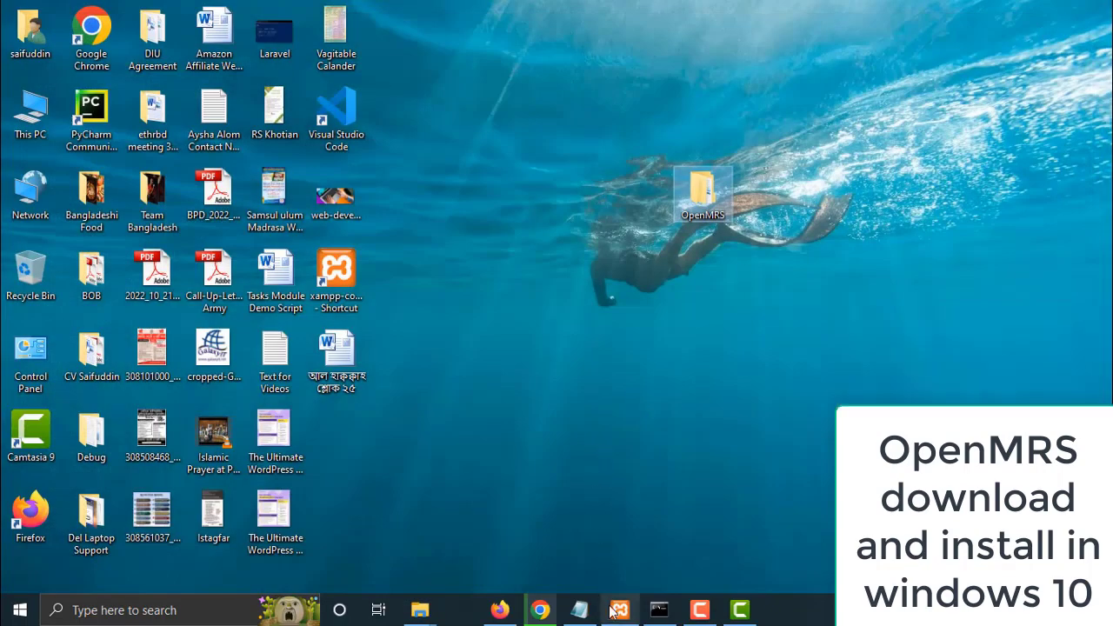
Start the Apache, MySQL and Tomcat servers from the XAMPP Control Panel
click(617, 610)
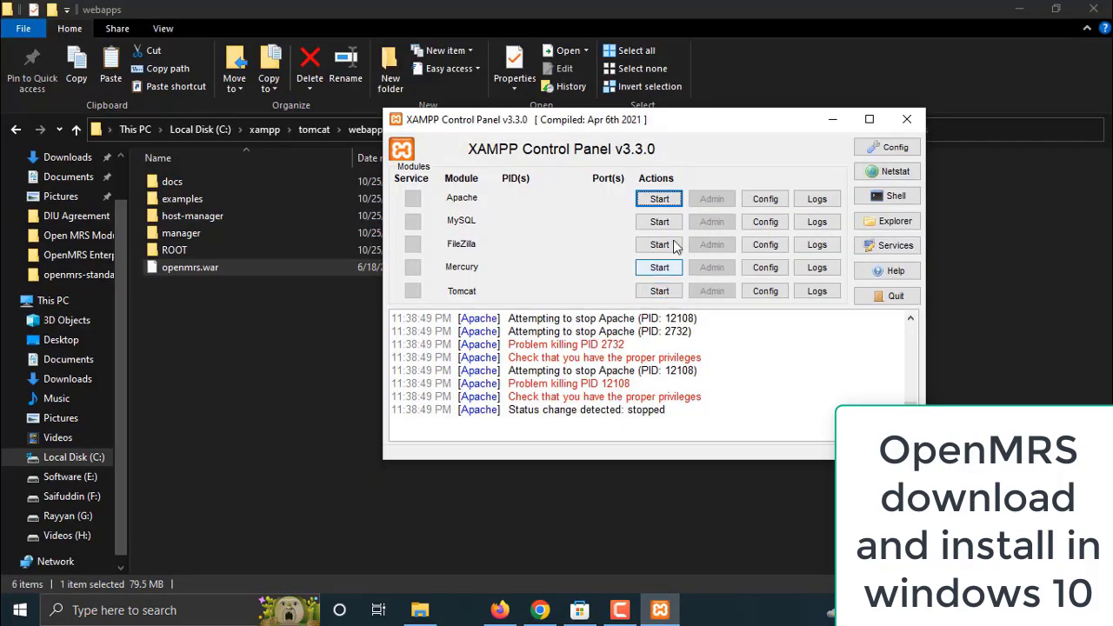
click(659, 199)
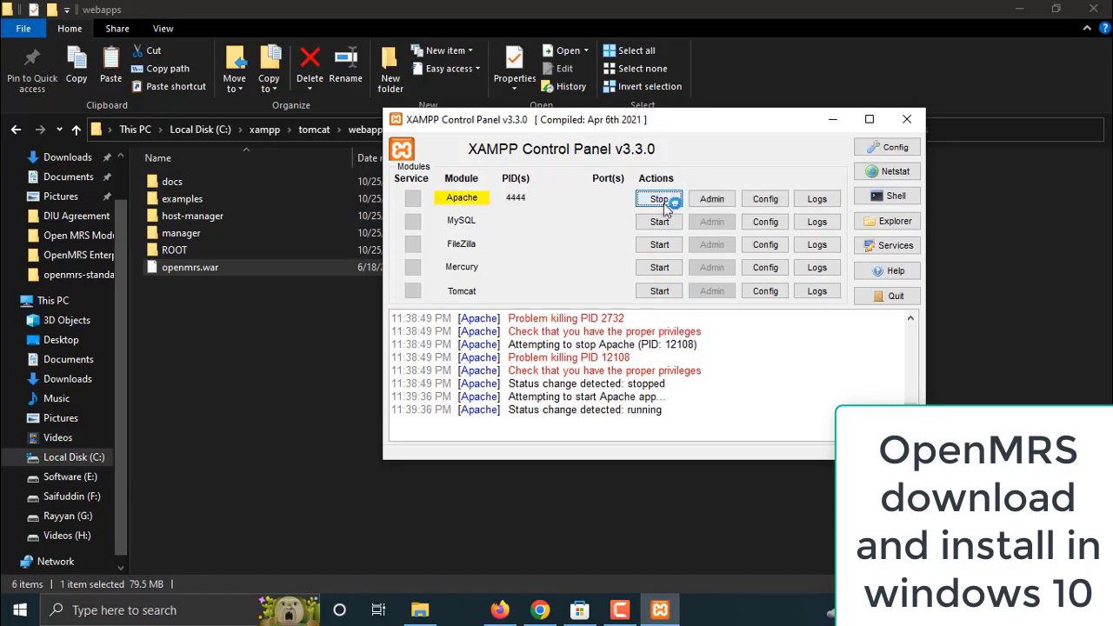
click(661, 222)
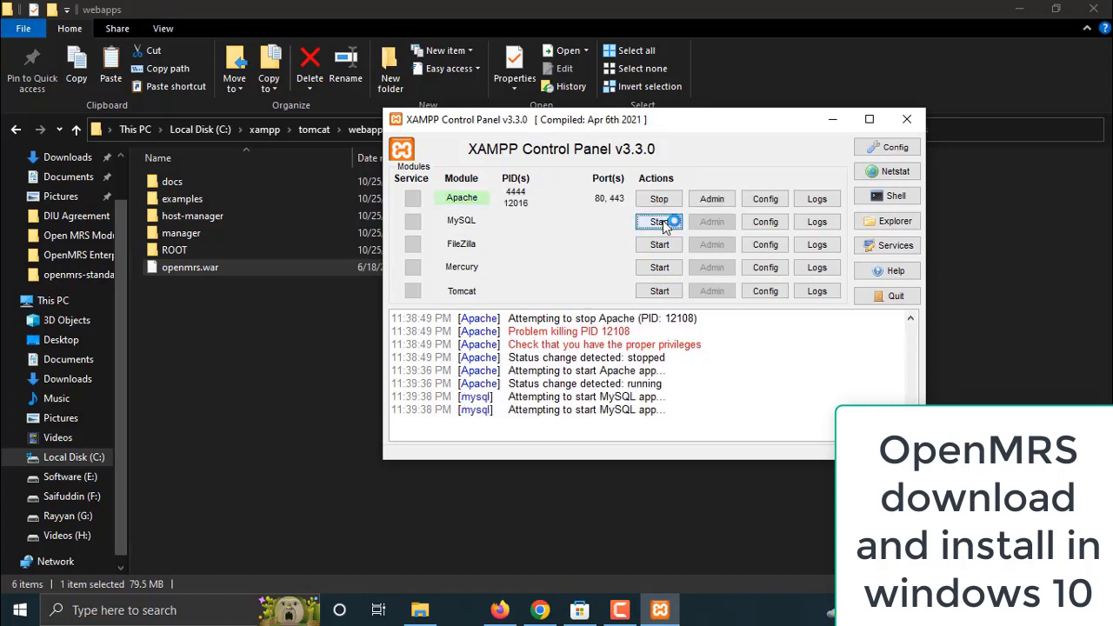
click(659, 292)
click(659, 292)
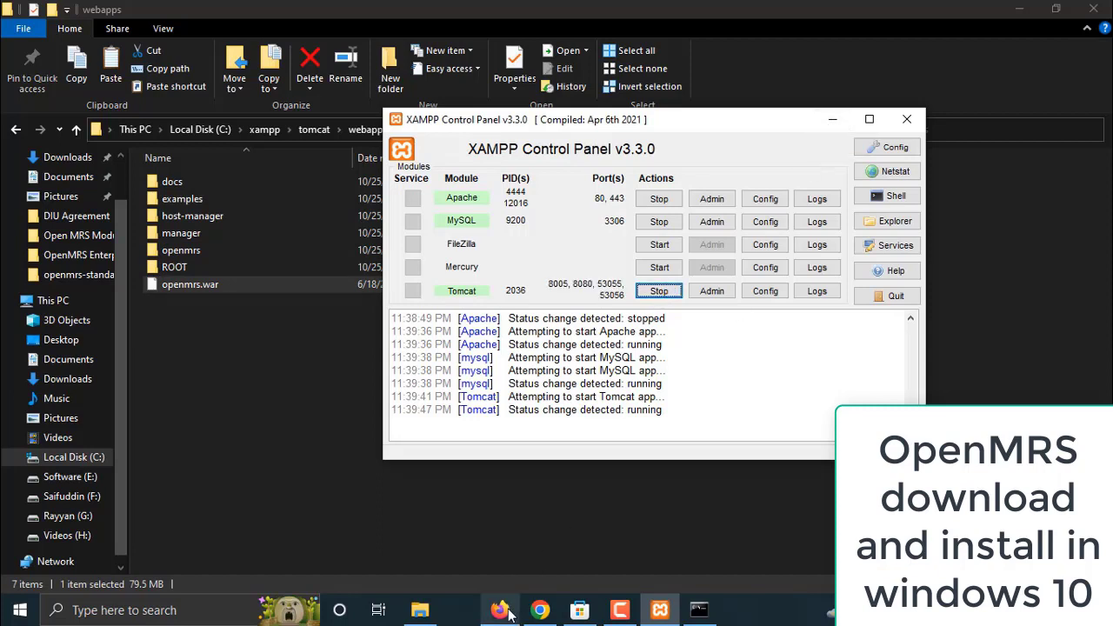
Enter localhost:8080/openmrs/initialsetup in the Firefox address bar
mouse_move(510, 614)
click(511, 535)
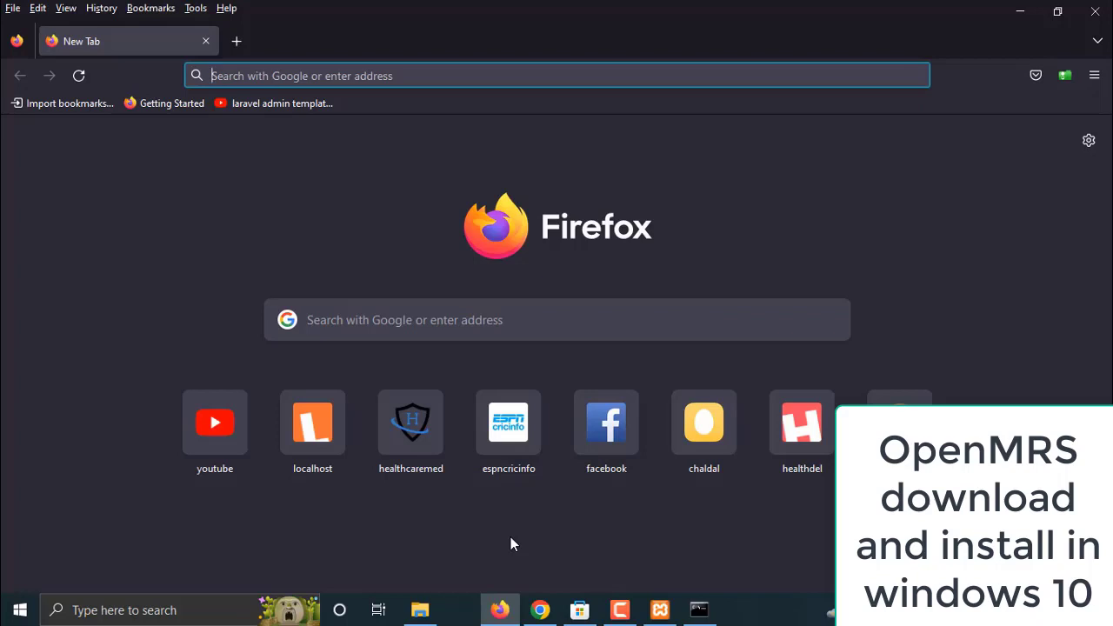
text(loca)
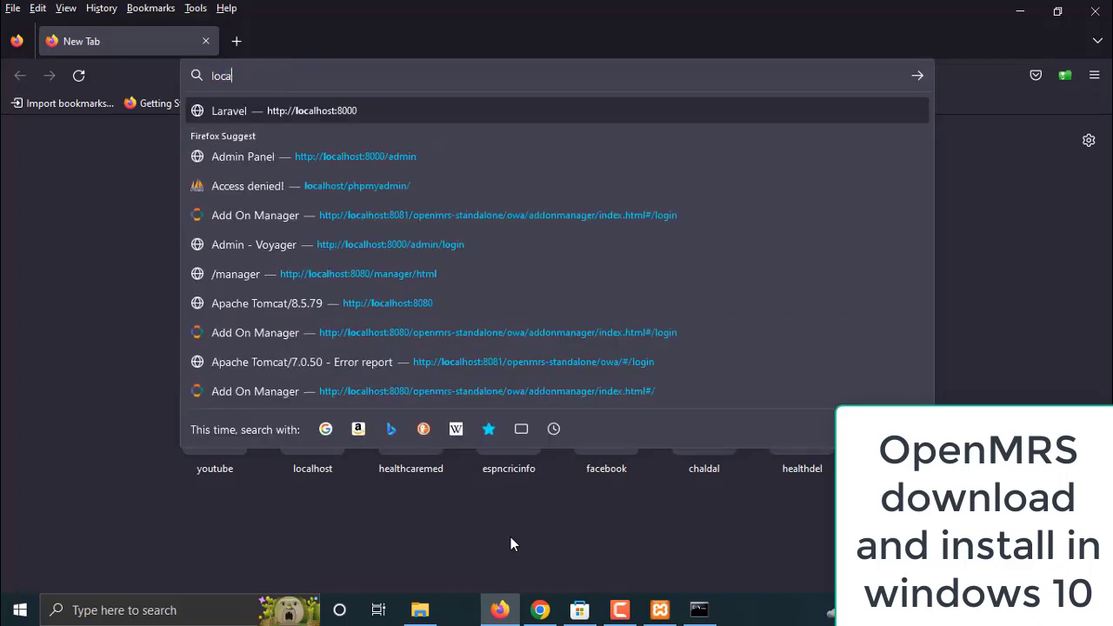
text(lhost:)
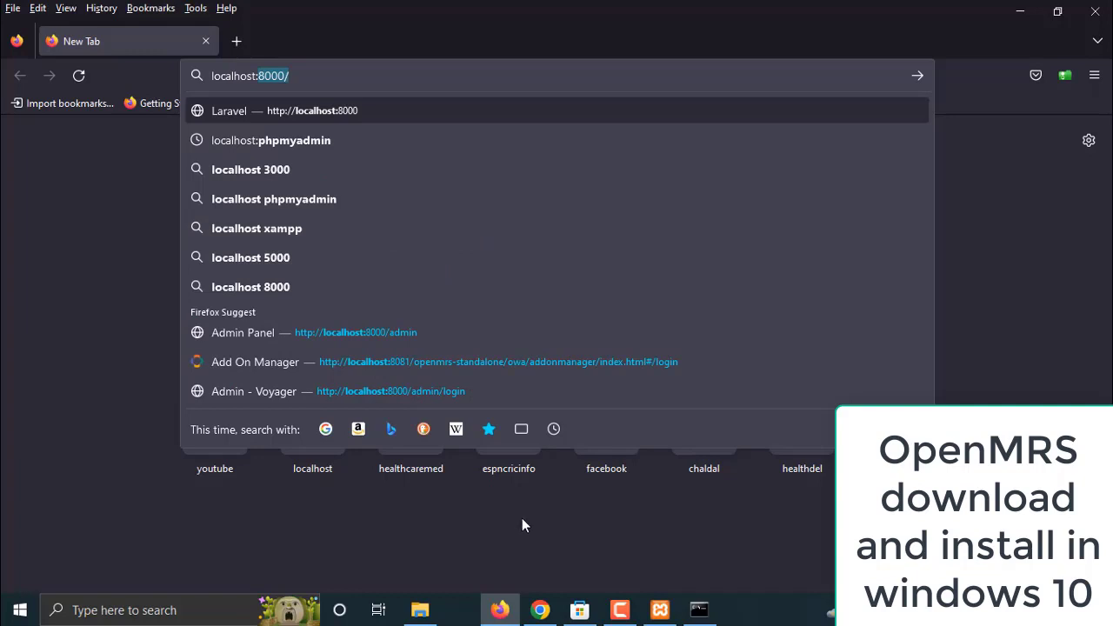
text(80)
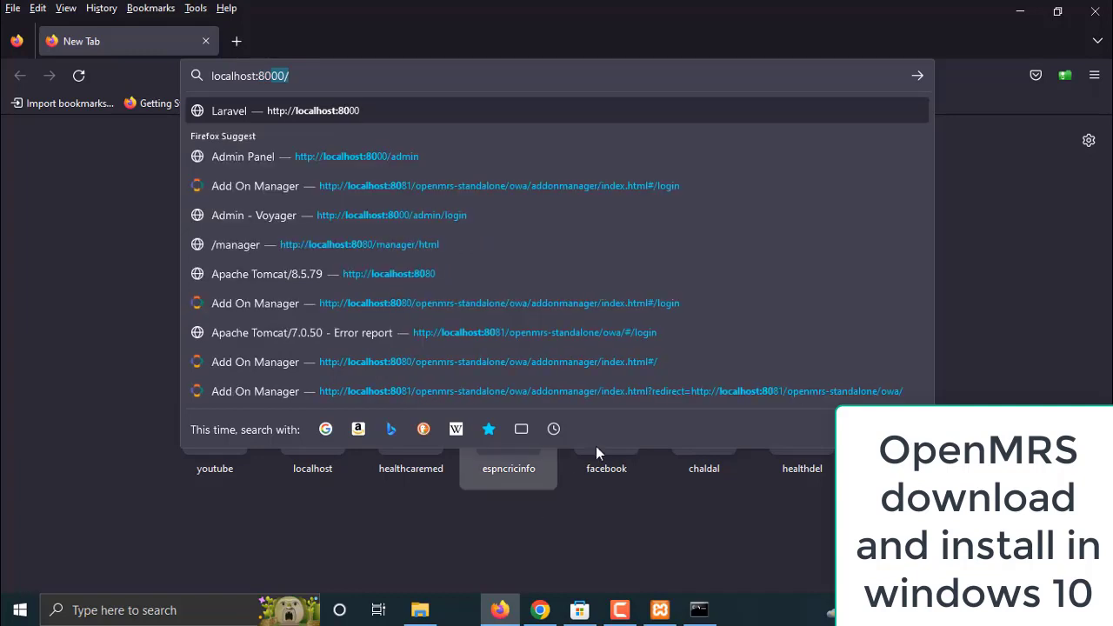
text(8)
text(0)
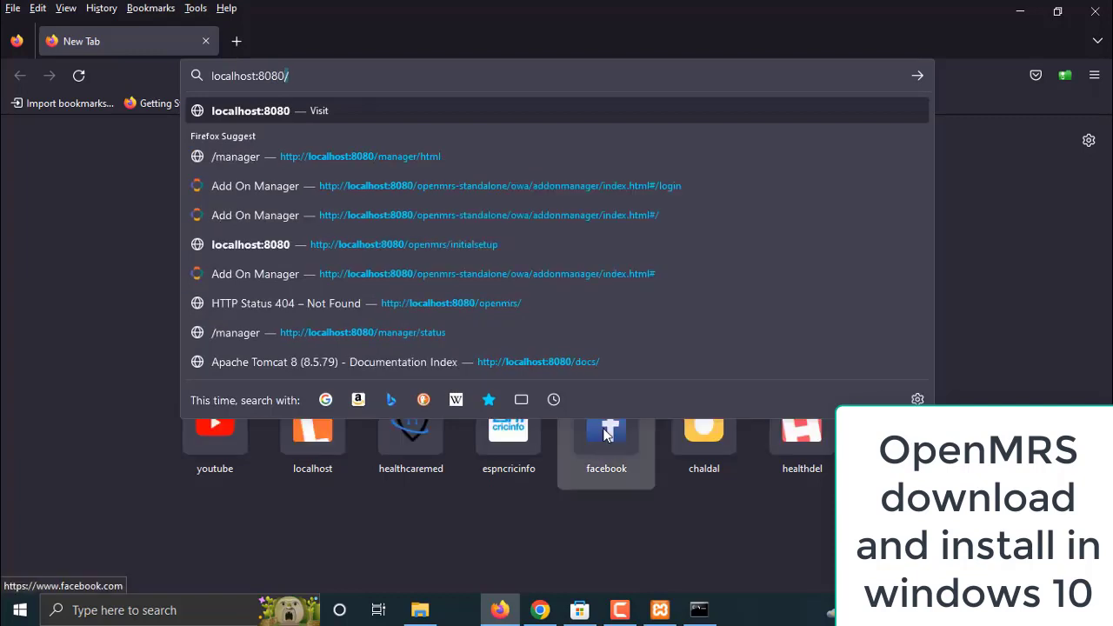
text(/op)
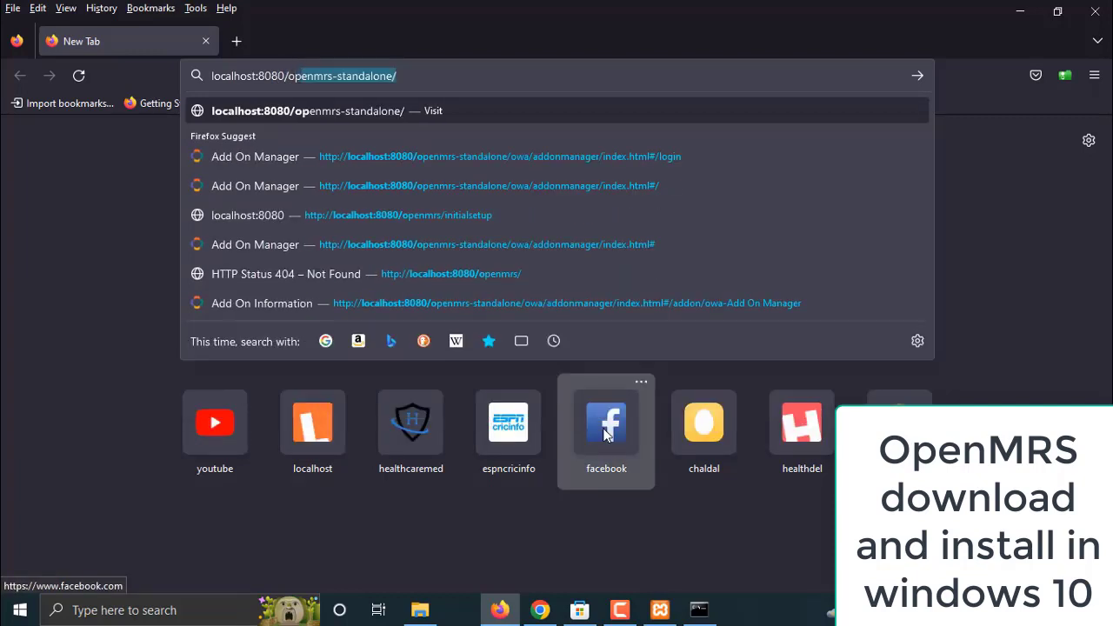
text(enmr)
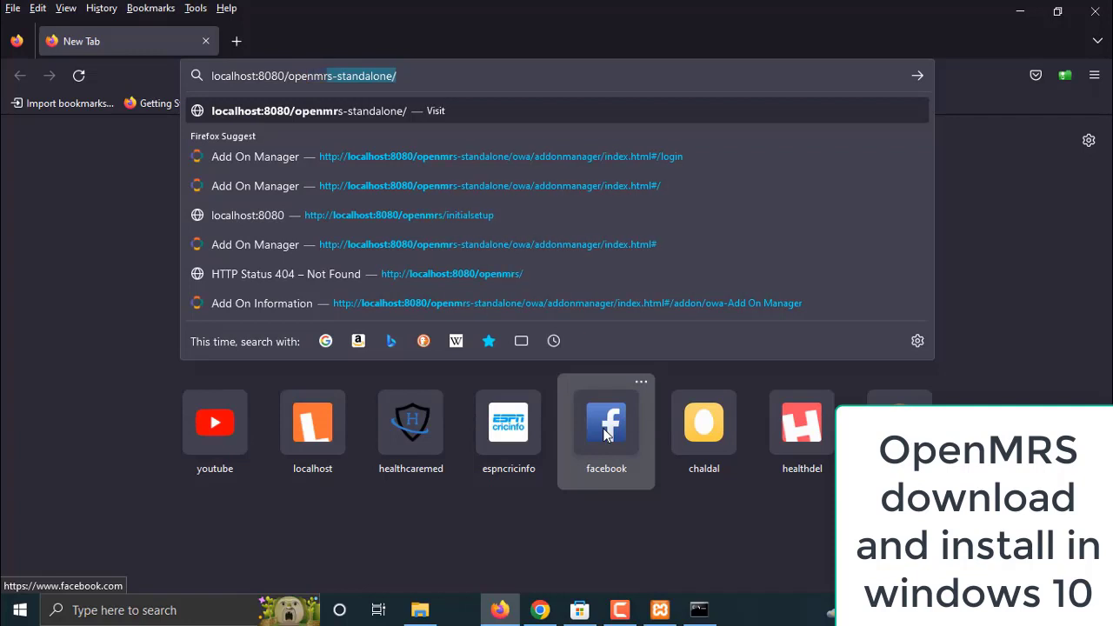
text(s/in)
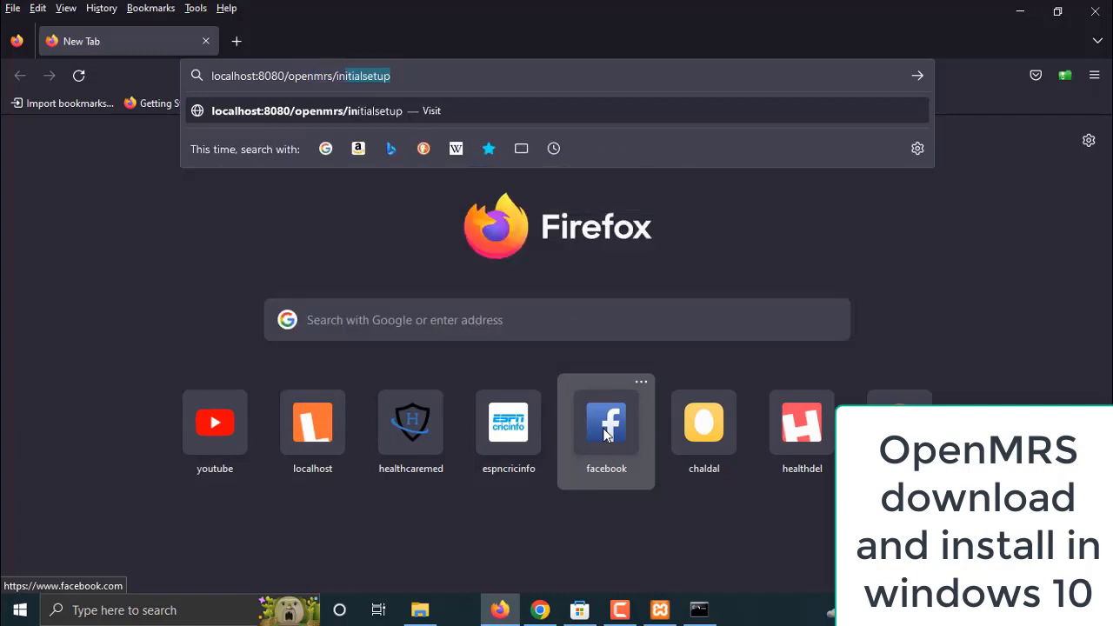
text(itial)
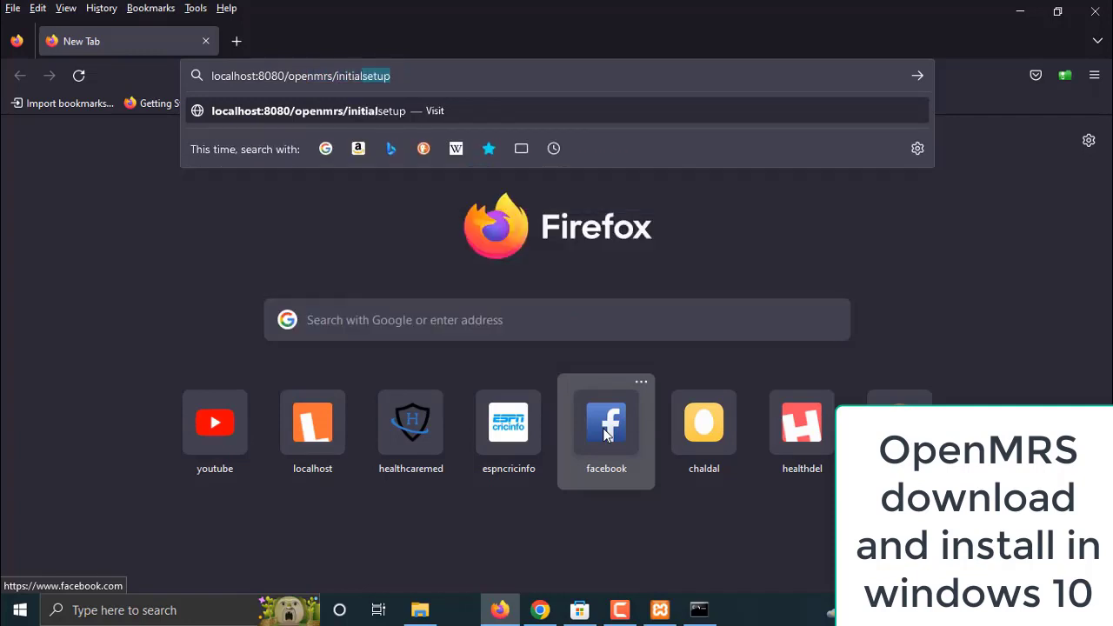
text(setup)
Load the OpenMRS setup wizard, keep English, choose Advanced installation, and open a new tab
key(Return)
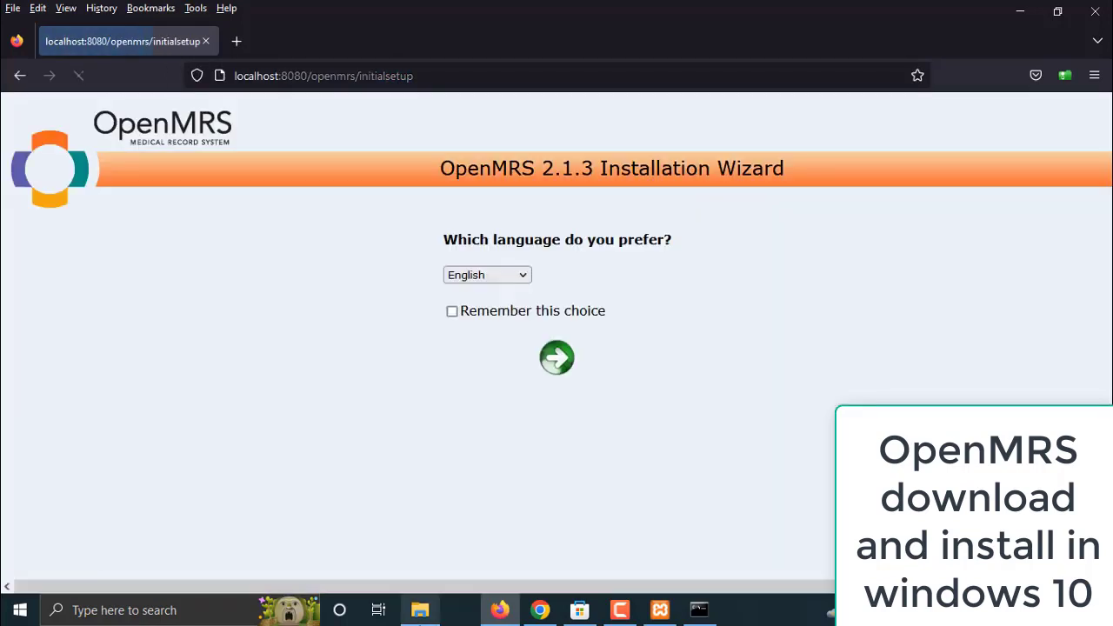
mouse_move(421, 614)
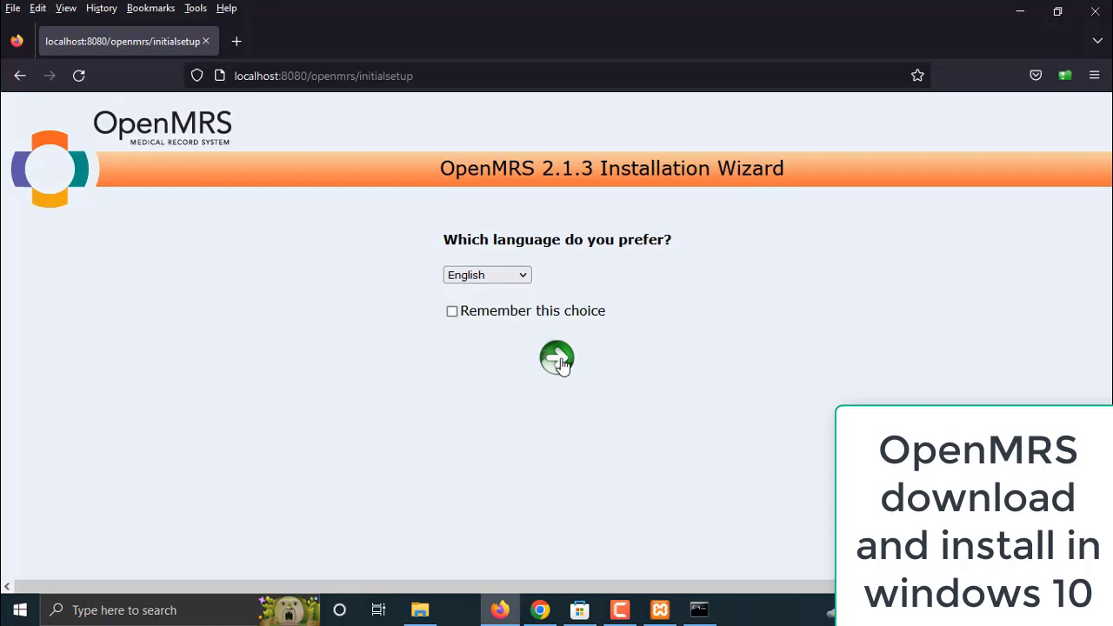
click(561, 365)
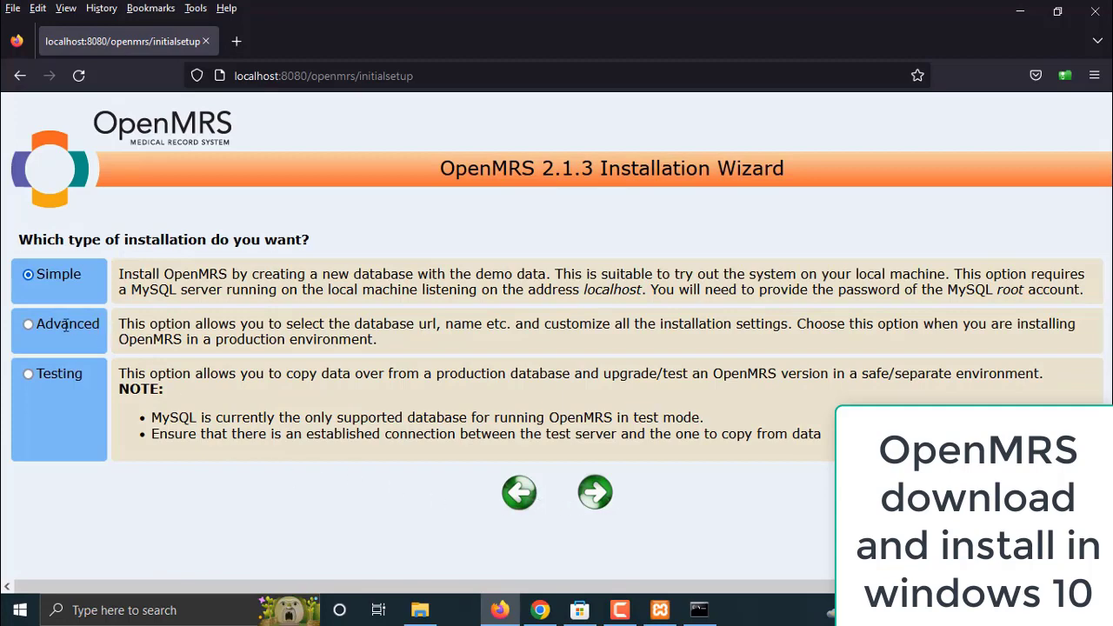
click(28, 325)
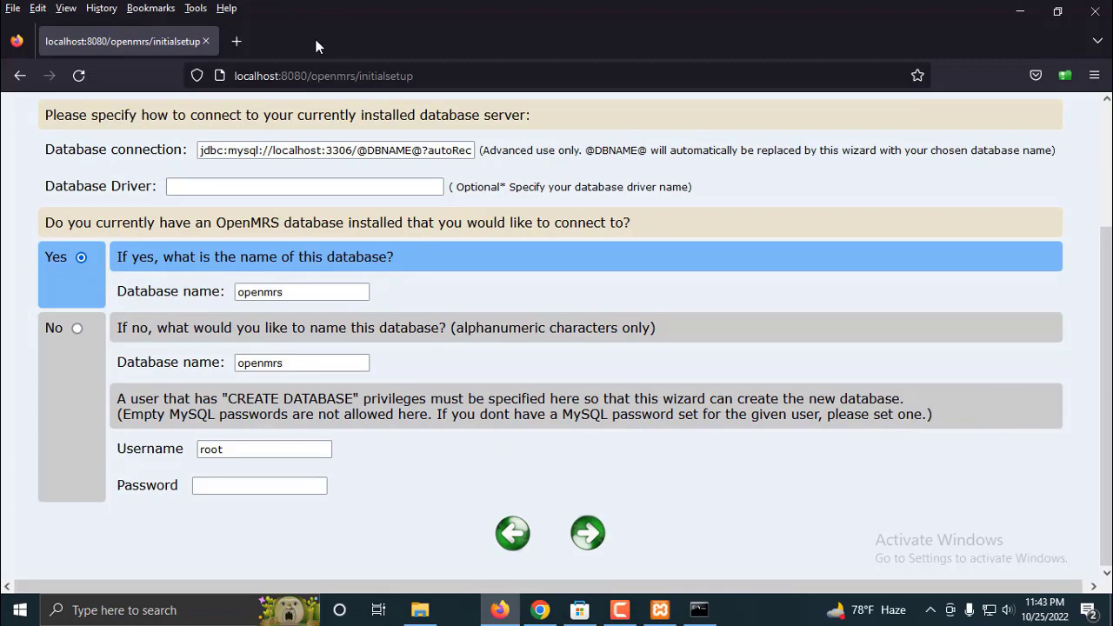
click(236, 41)
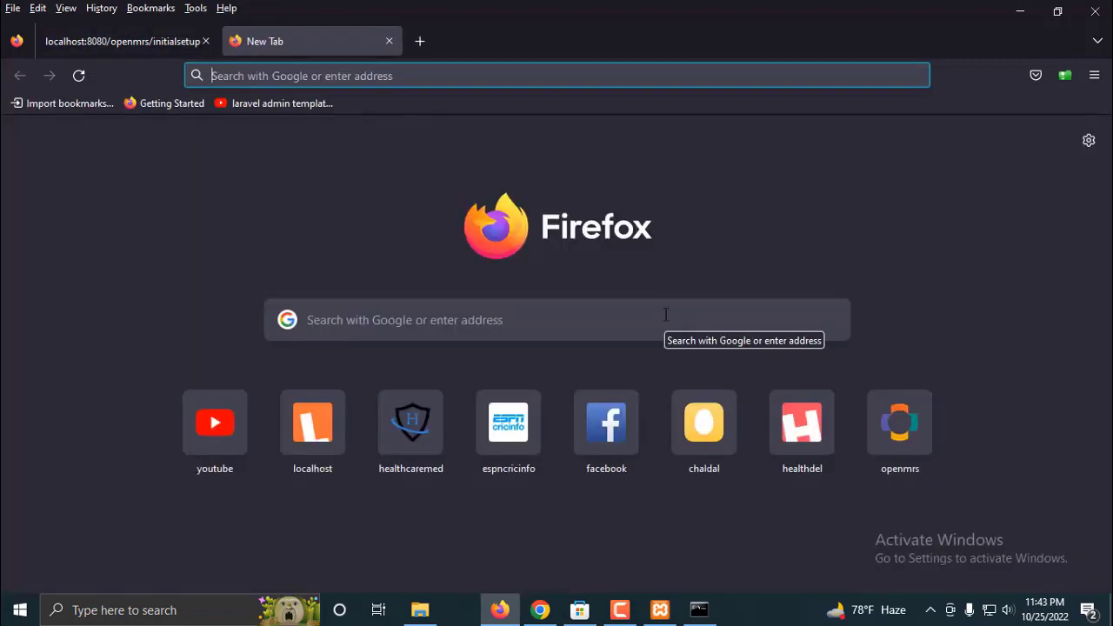
Open the local phpMyAdmin and start adding a new user account
text(php)
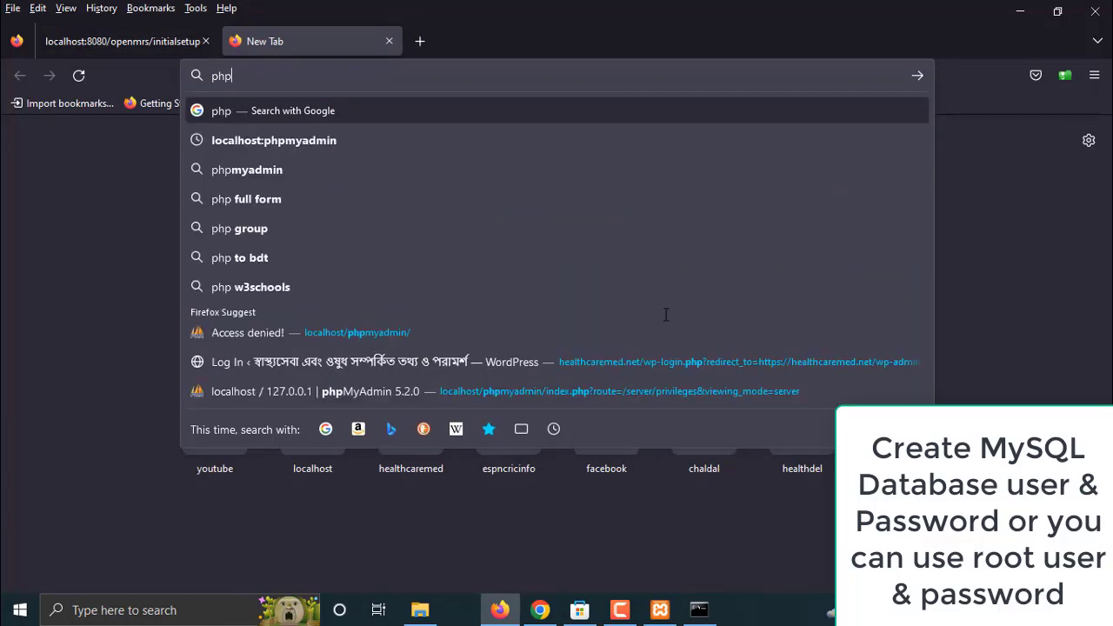
click(429, 335)
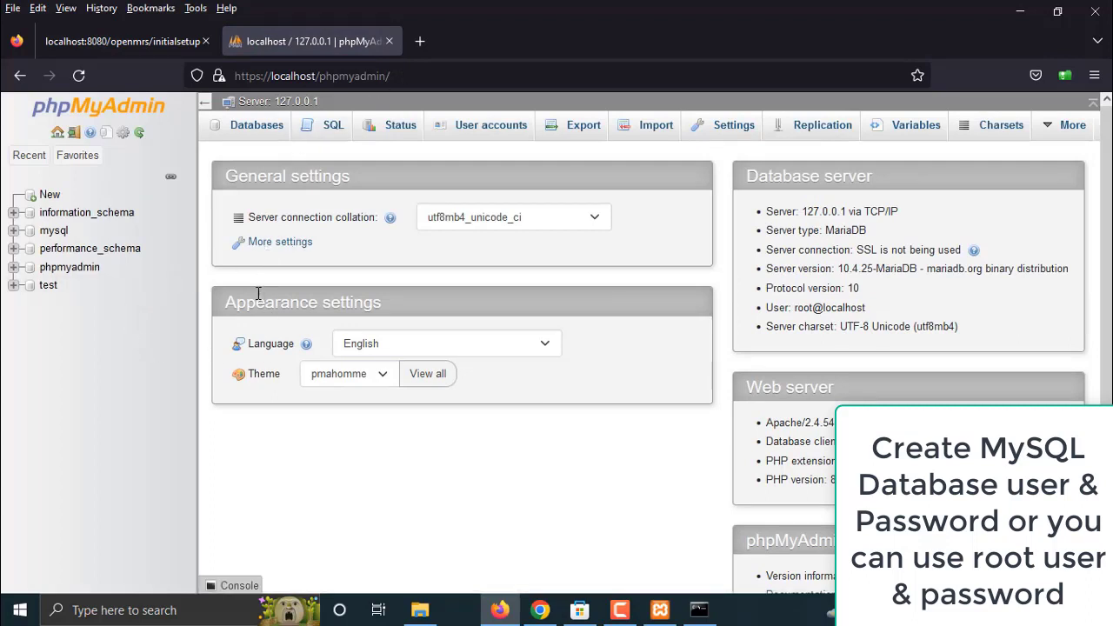
click(480, 128)
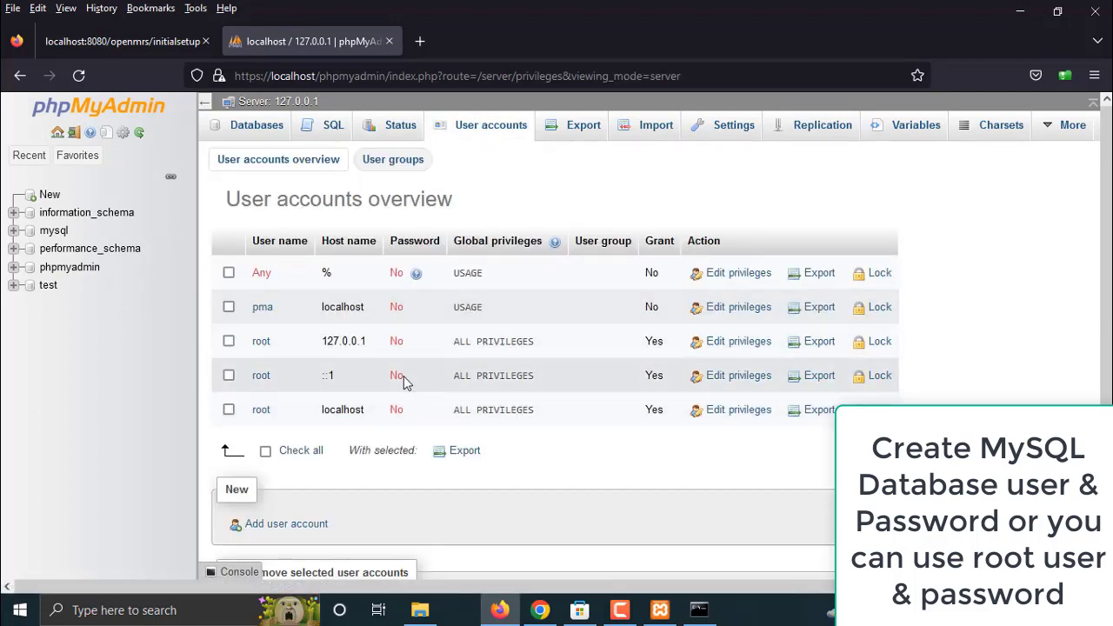
scroll(402, 380, down, 3)
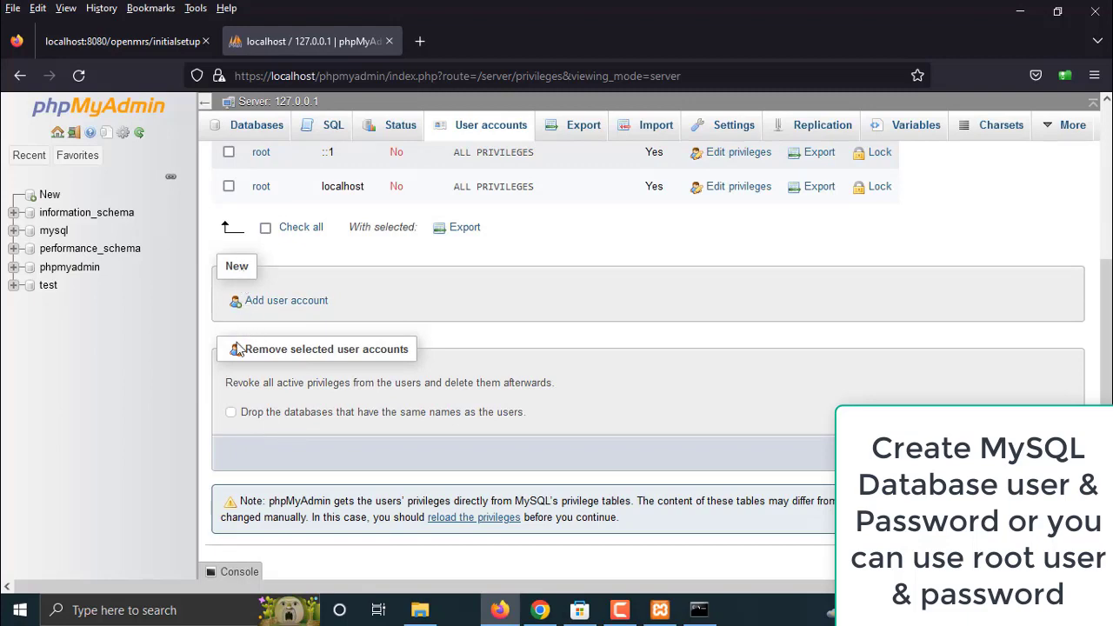
click(259, 304)
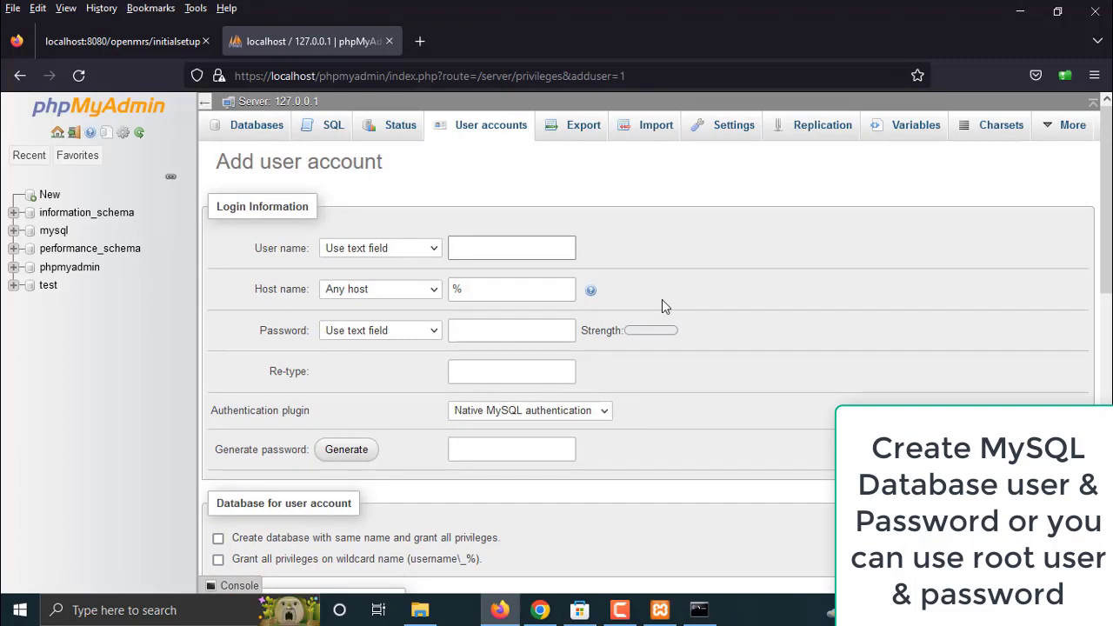
Enter user name mrsdbuser, any host, and a strong password typed twice
text(mrsdbuser)
key(Tab)
key(Tab)
key(Tab)
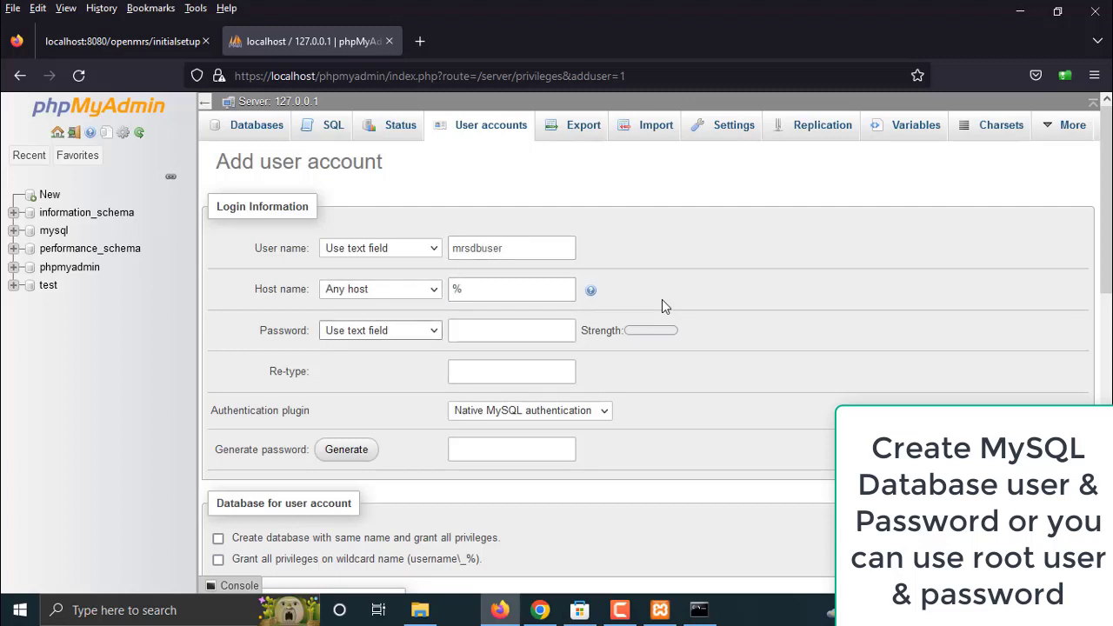
click(387, 327)
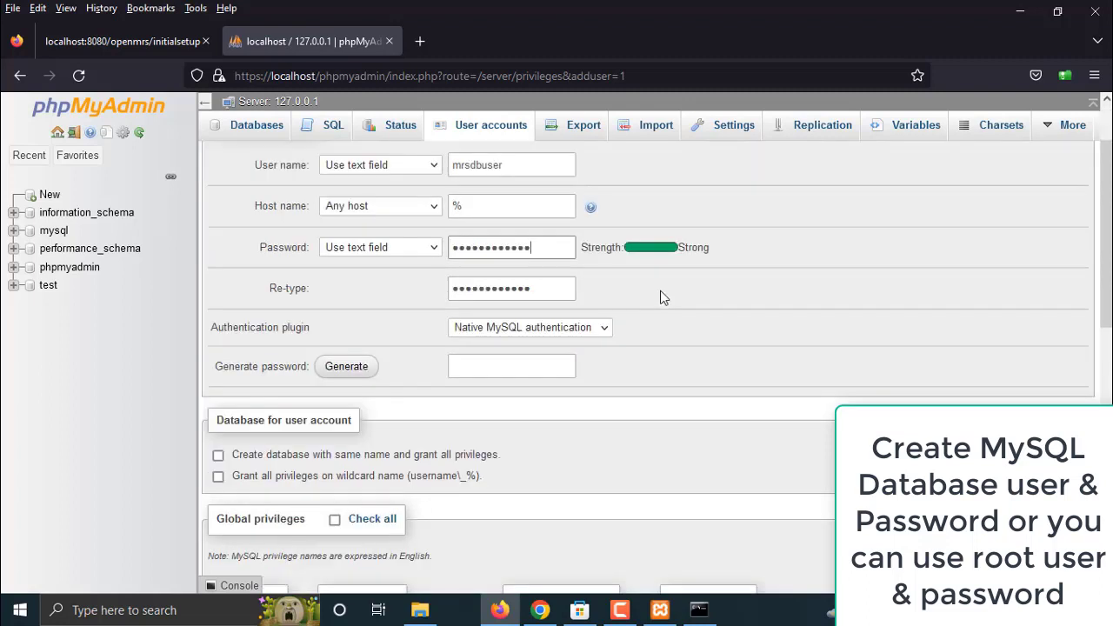
key(Tab)
text(••••)
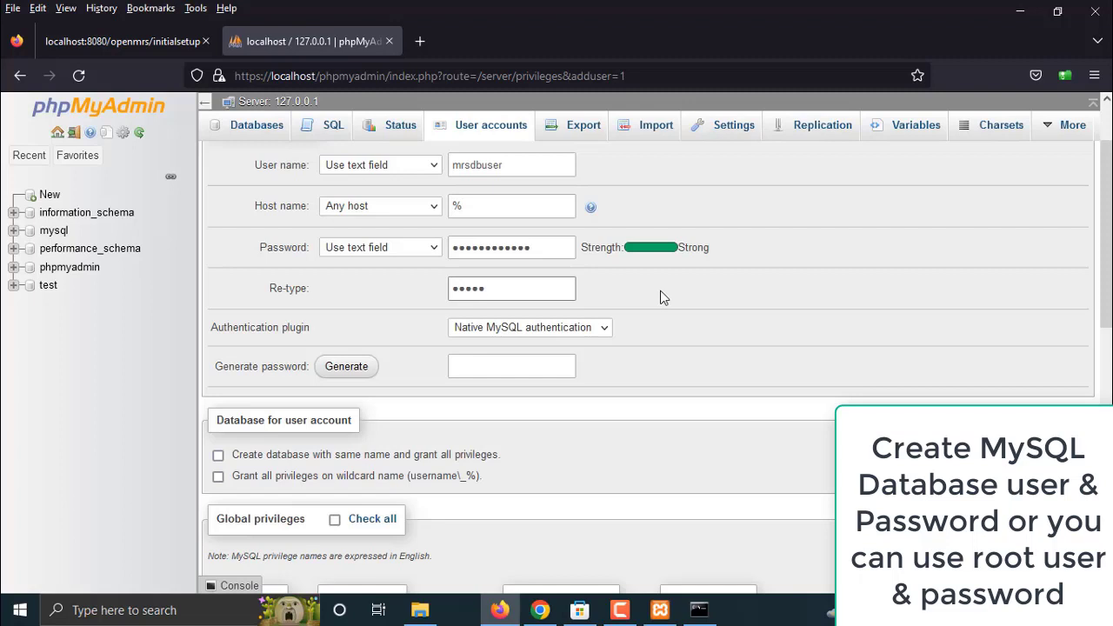
text(••••••••)
Create a matching database, grant wildcard-database privileges, and check all global privileges
click(218, 457)
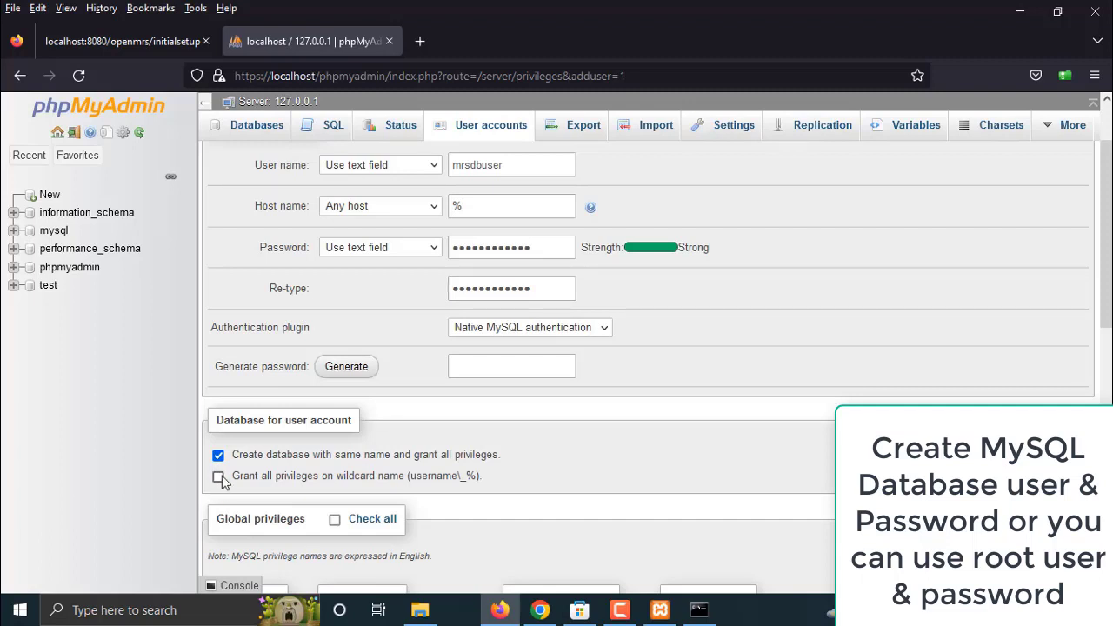
click(218, 476)
scroll(450, 331, down, 4)
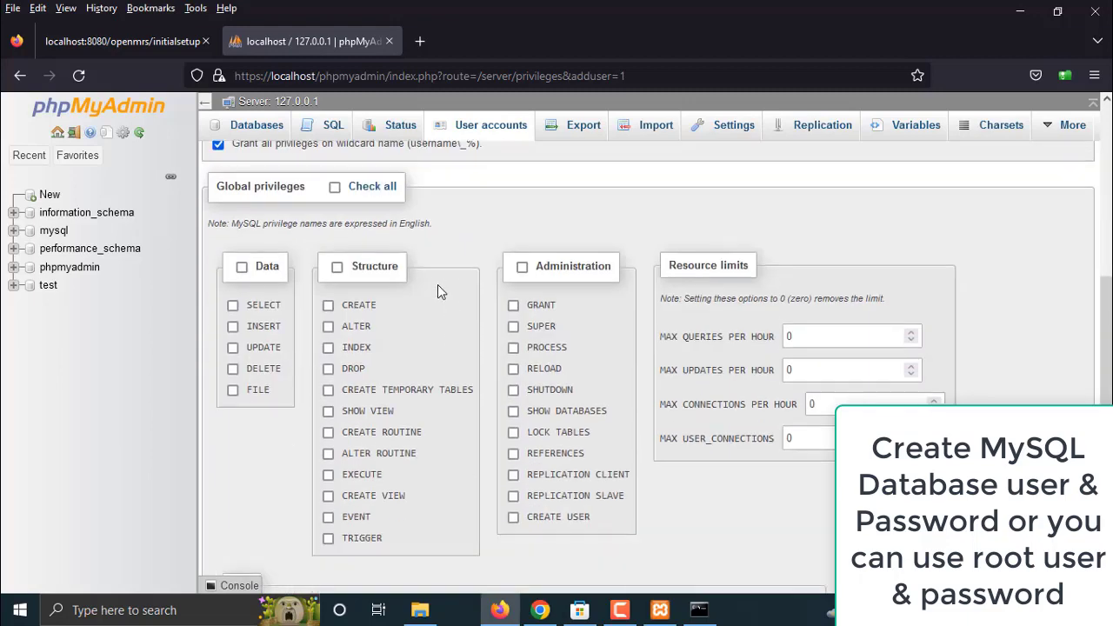
click(335, 189)
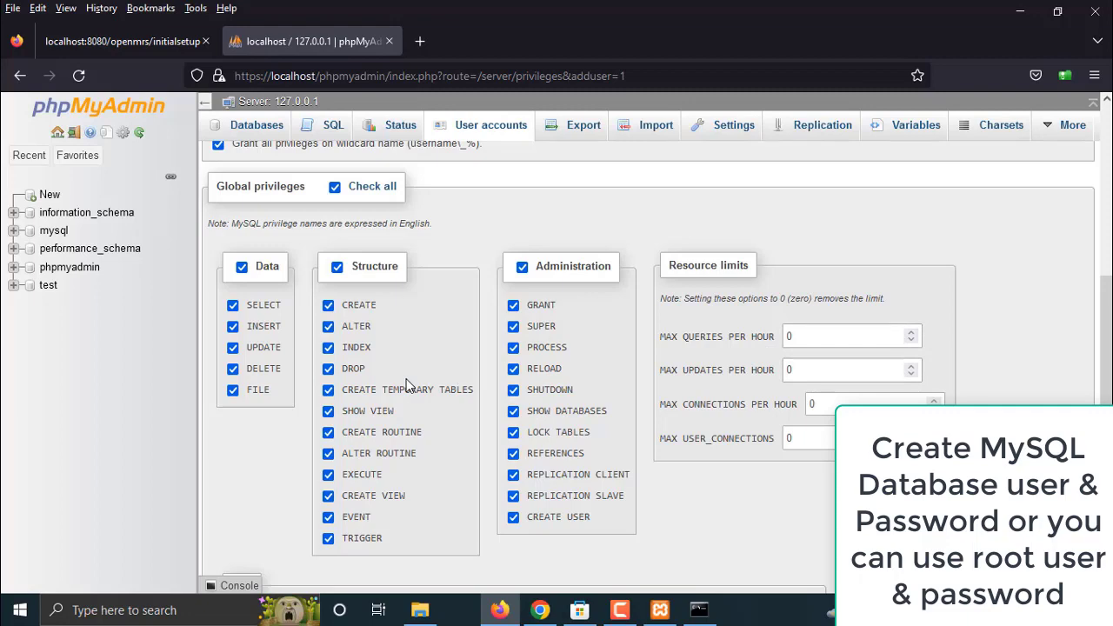
scroll(409, 385, up, 5)
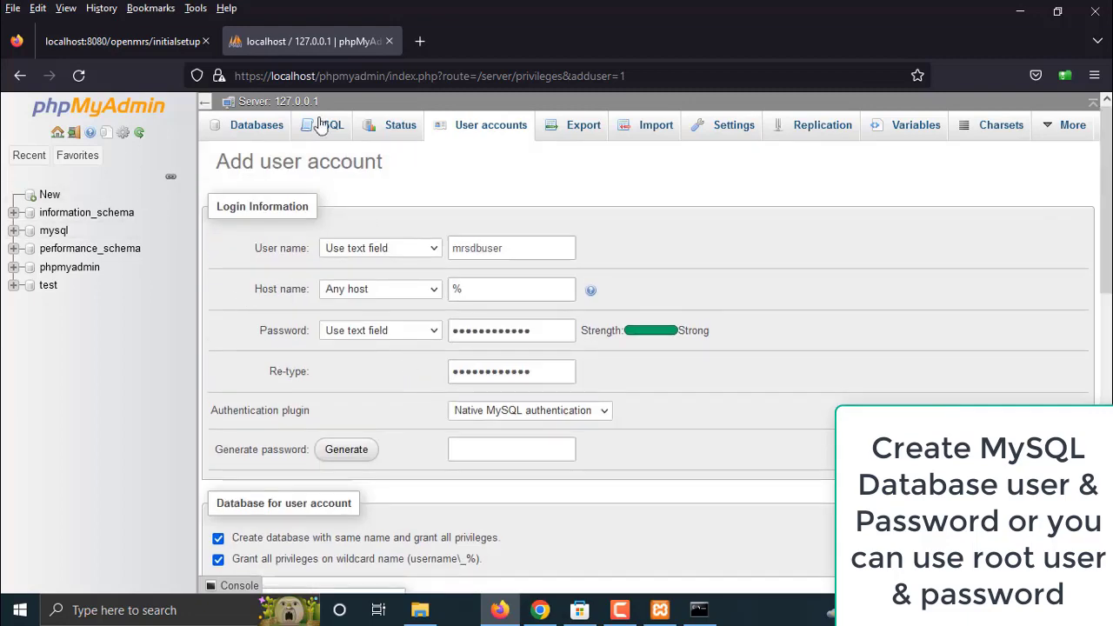
right_click(495, 128)
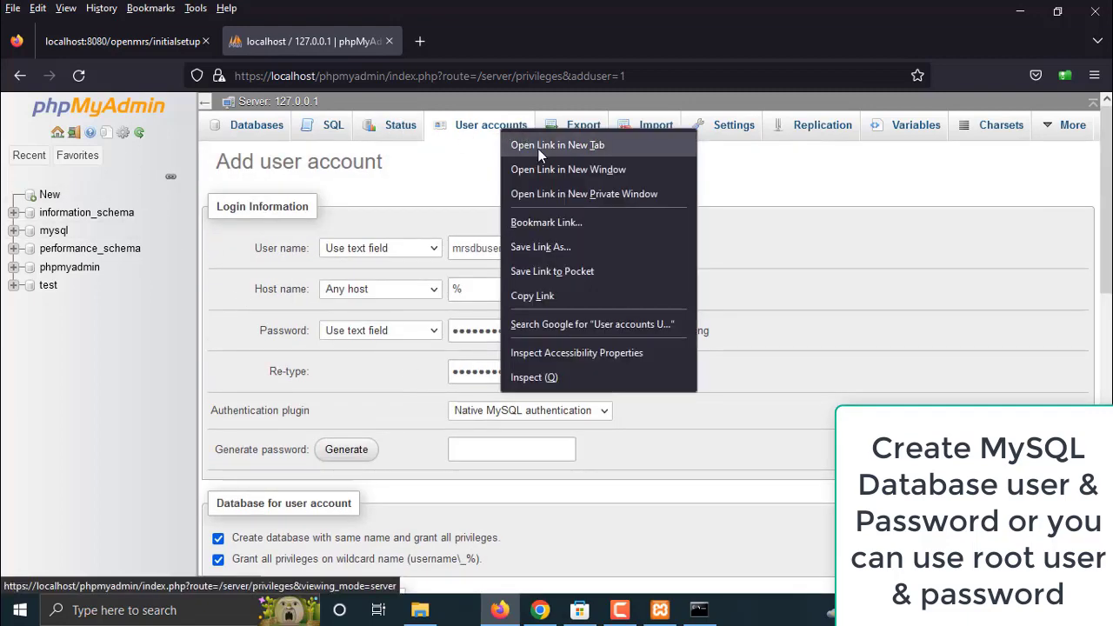
Open User accounts in a new tab, review root@localhost's privileges, then return to the Add user form
click(539, 148)
click(481, 40)
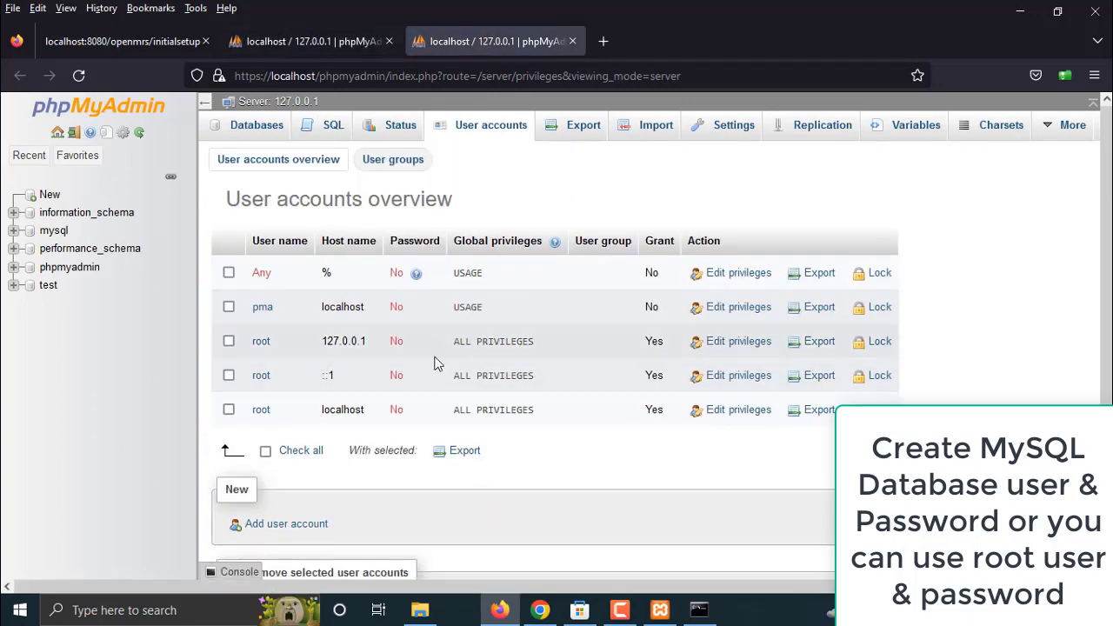
click(259, 412)
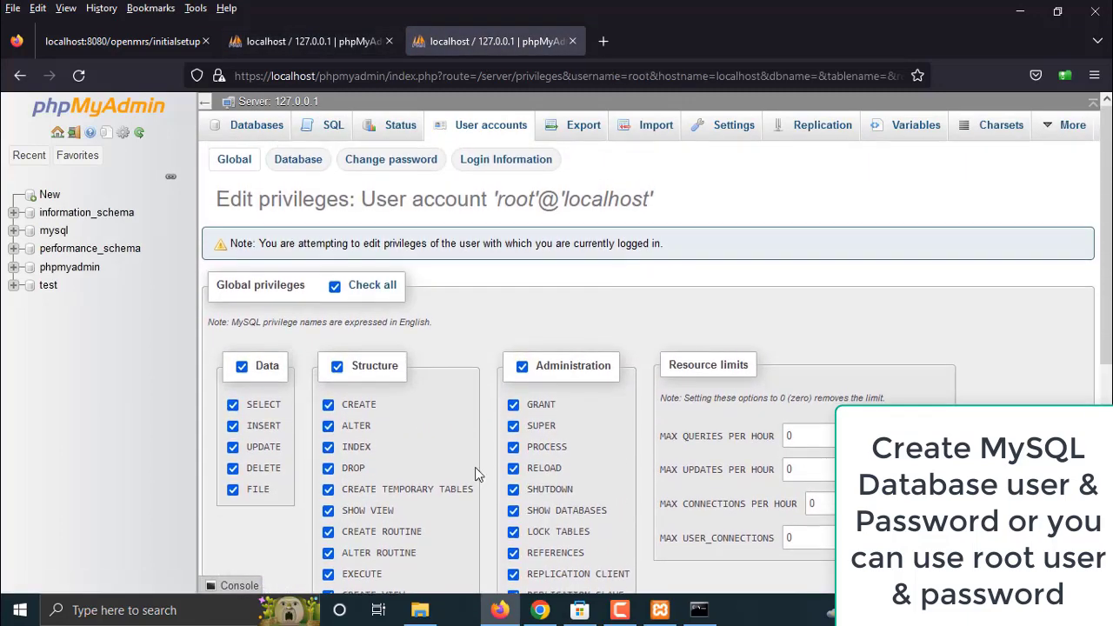
scroll(466, 467, down, 3)
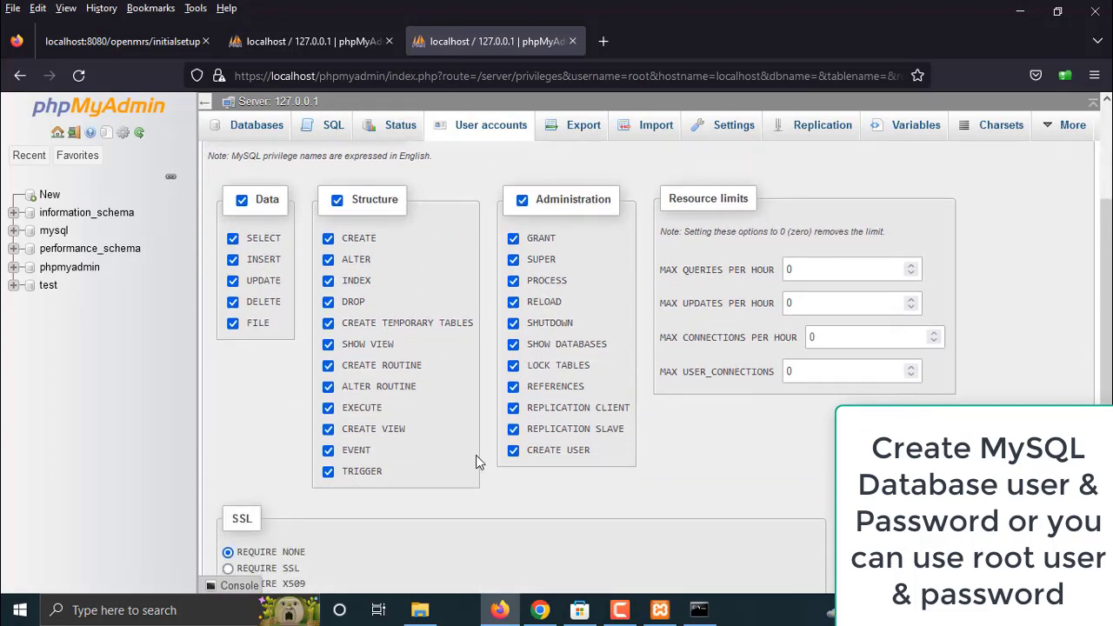
scroll(470, 465, down, 4)
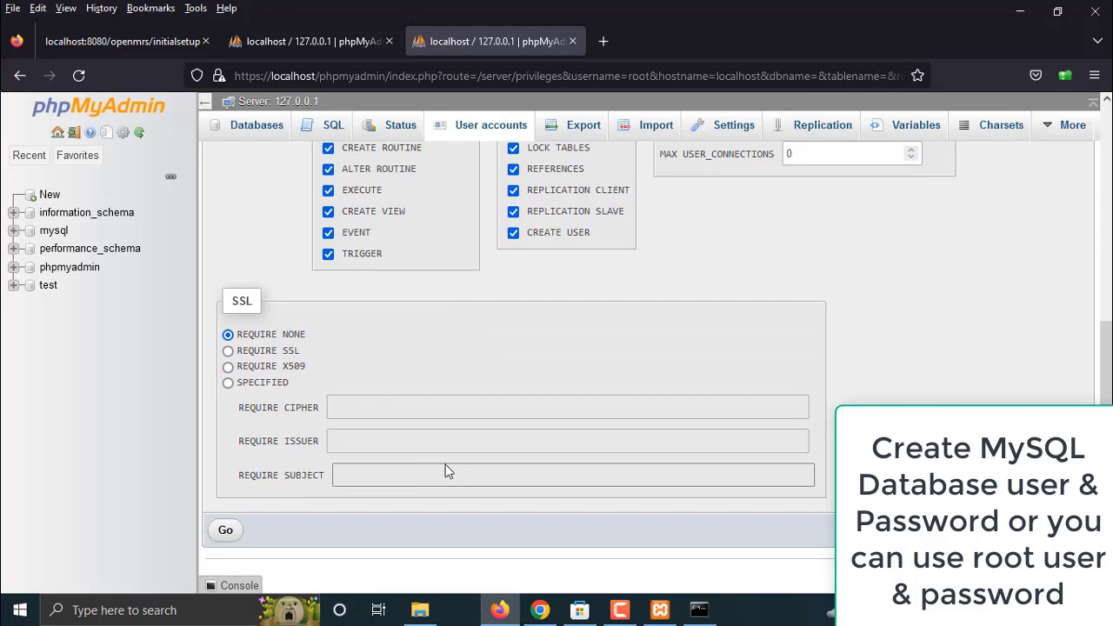
scroll(442, 468, up, 7)
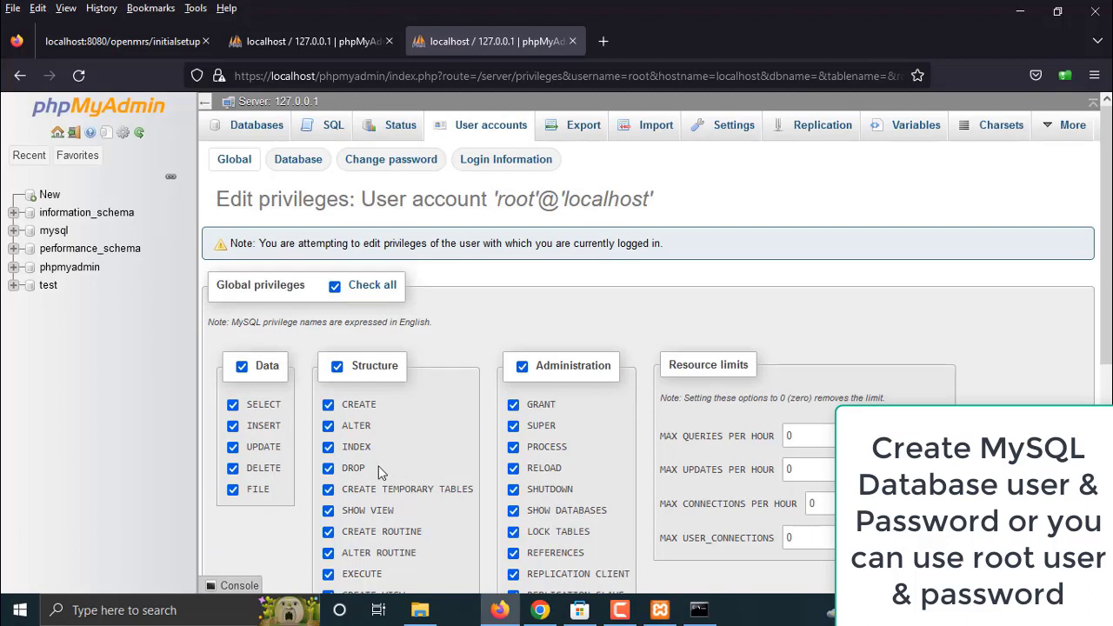
scroll(385, 472, down, 3)
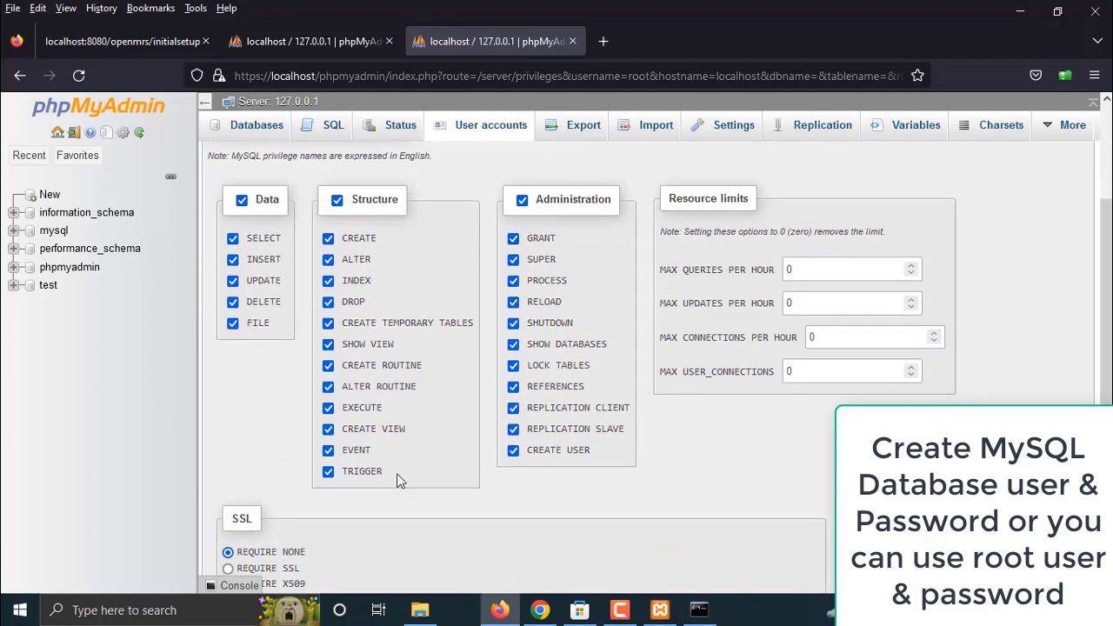
scroll(422, 447, down, 4)
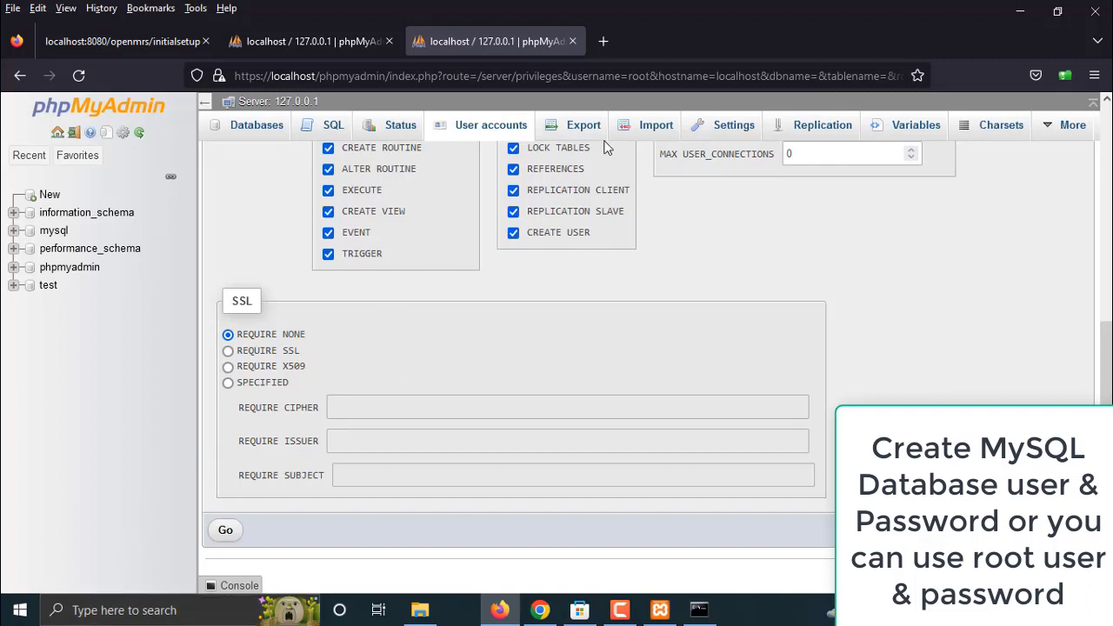
scroll(454, 193, up, 1)
click(305, 35)
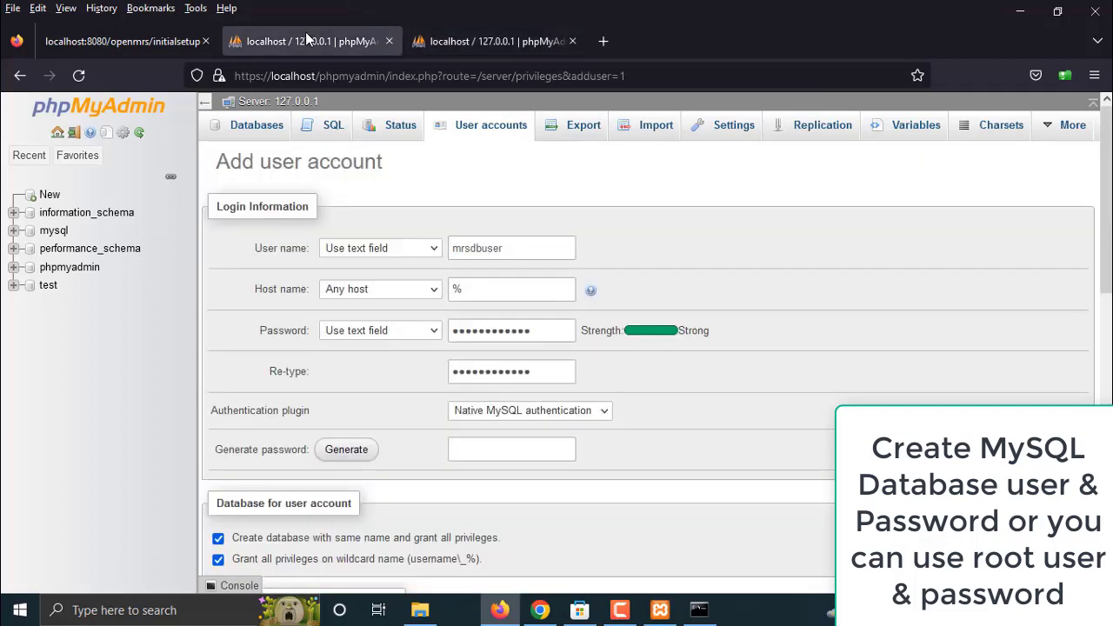
Submit the form to create mrsdbuser and its database, then return to the OpenMRS setup tab
scroll(516, 298, down, 7)
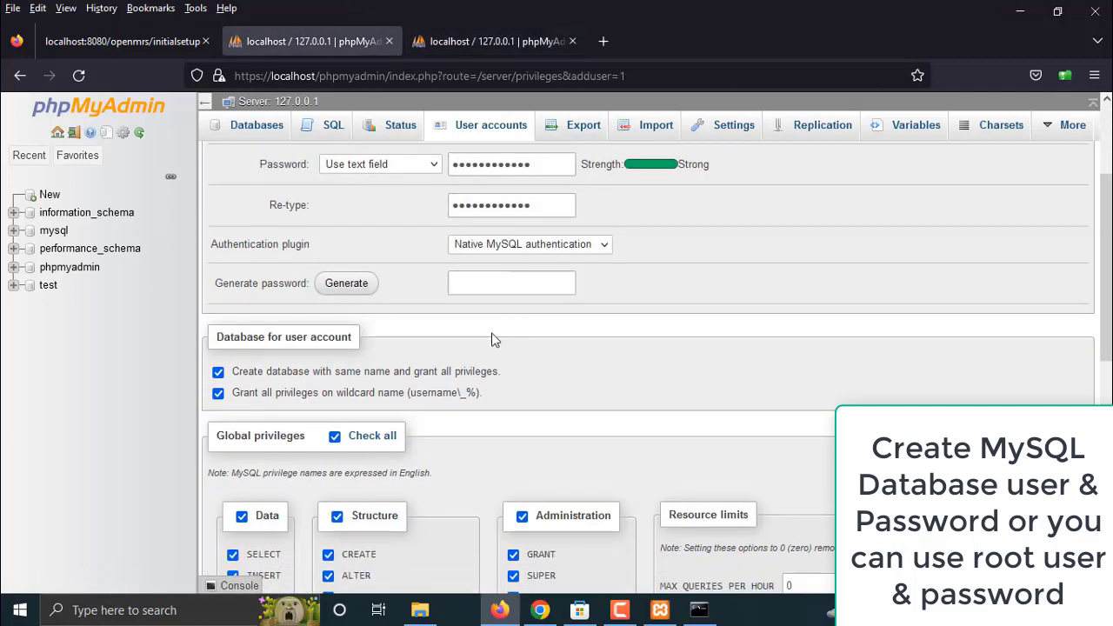
scroll(487, 355, down, 2)
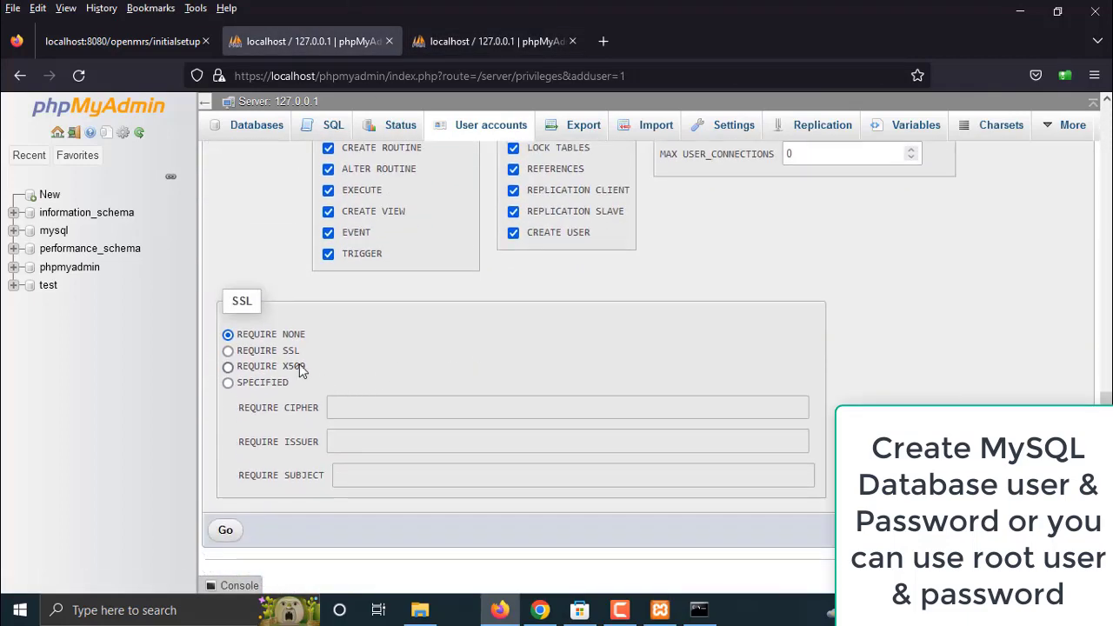
click(224, 530)
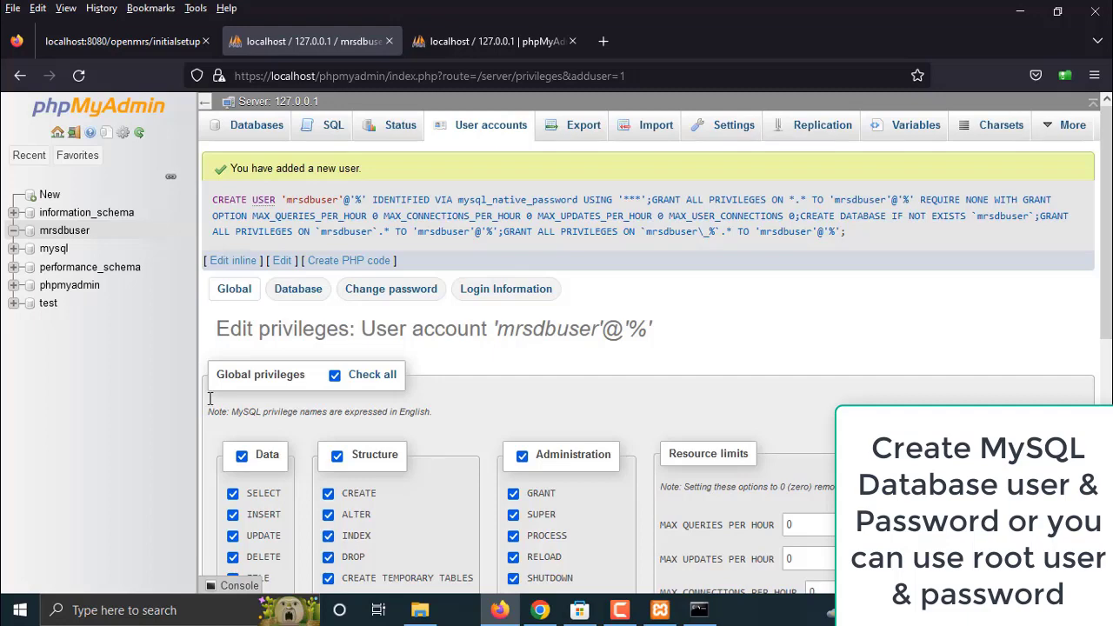
click(503, 42)
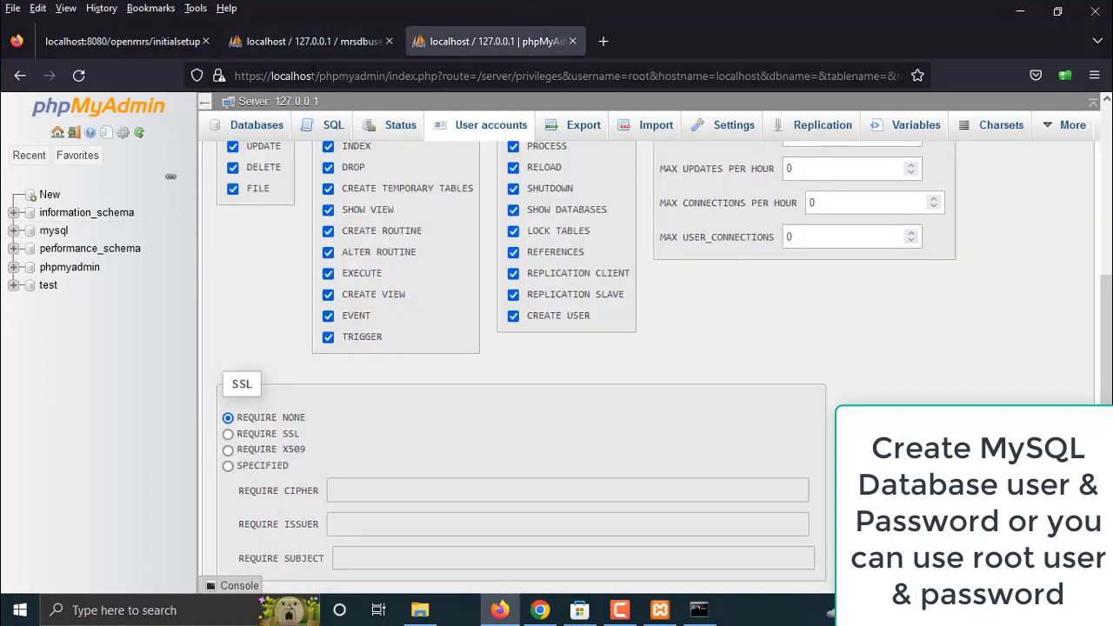
click(132, 39)
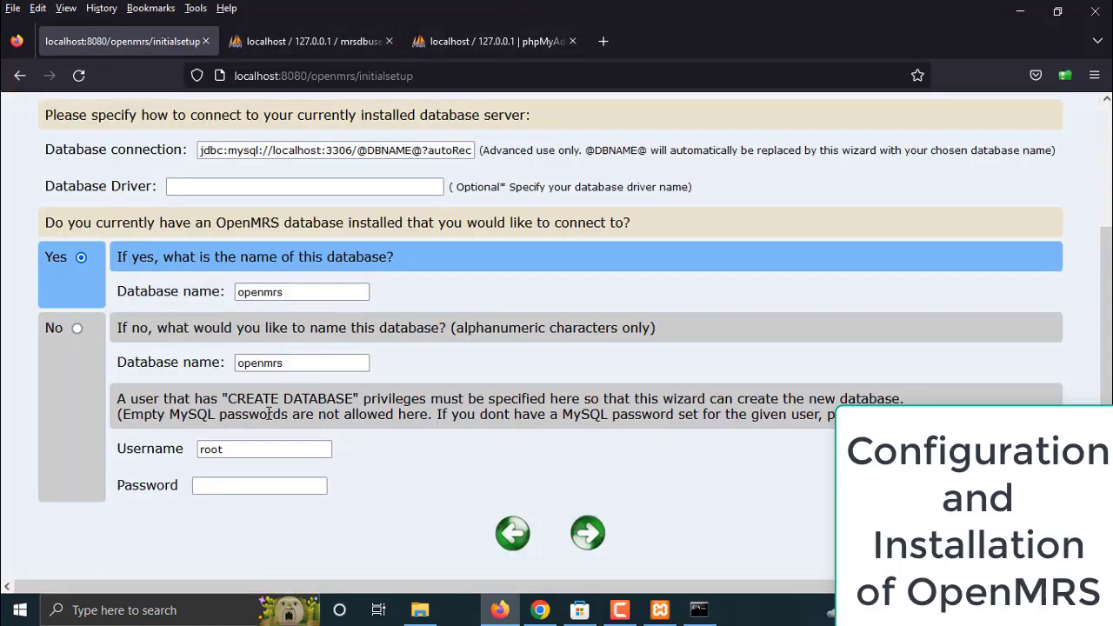
Choose to create a new openmrs database using mrsdbuser and its password, then continue
click(237, 449)
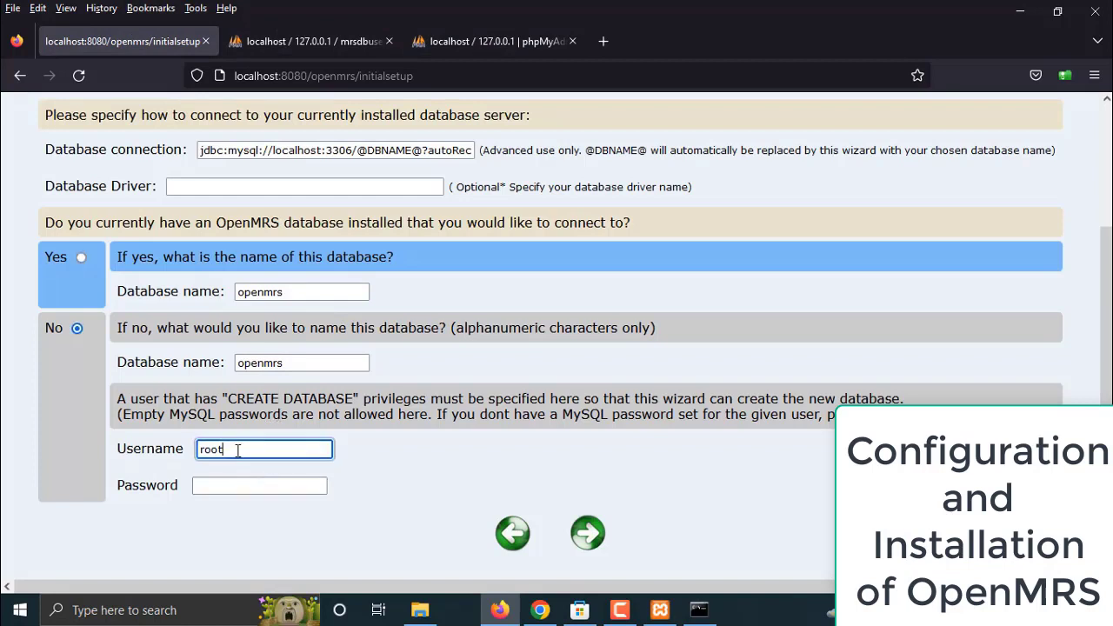
double_click(237, 450)
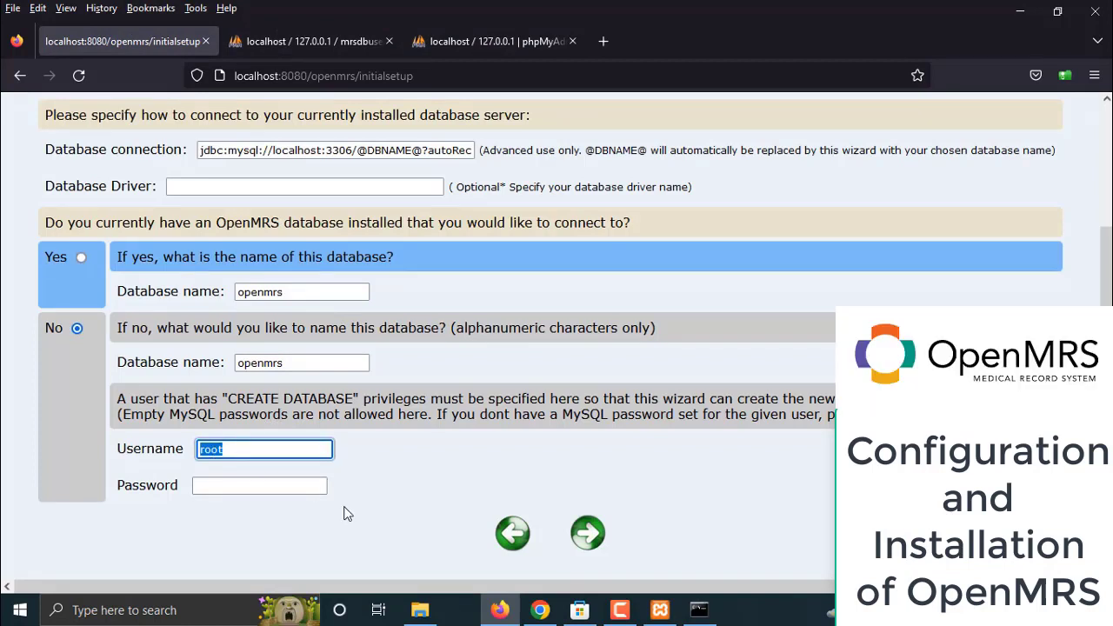
text(mrsdbuser)
key(Tab)
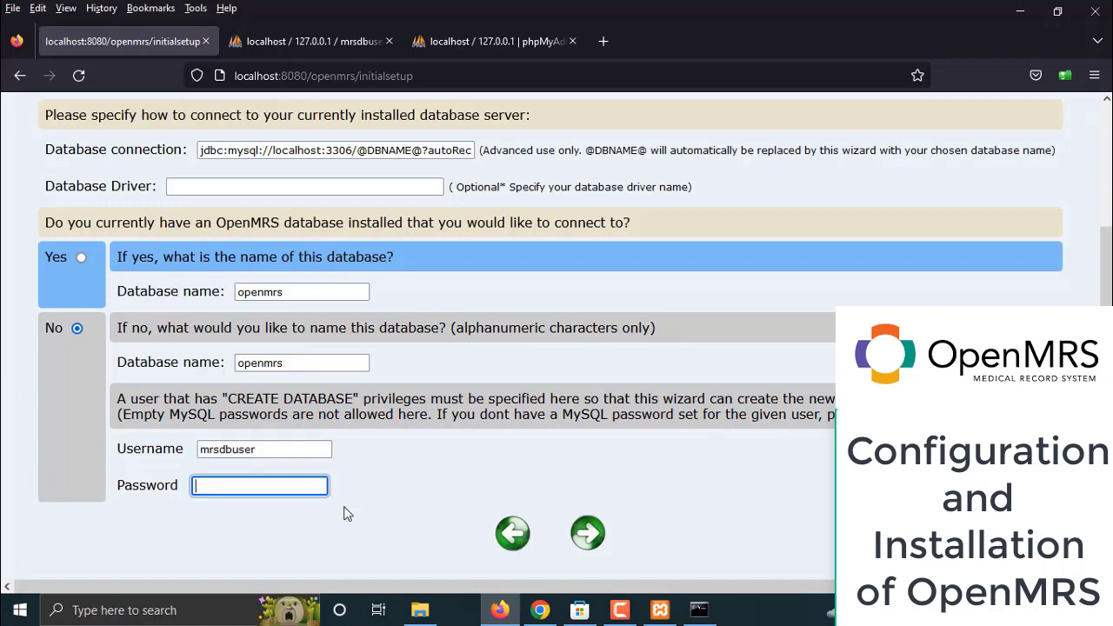
text(•••••••••)
text(••)
click(588, 533)
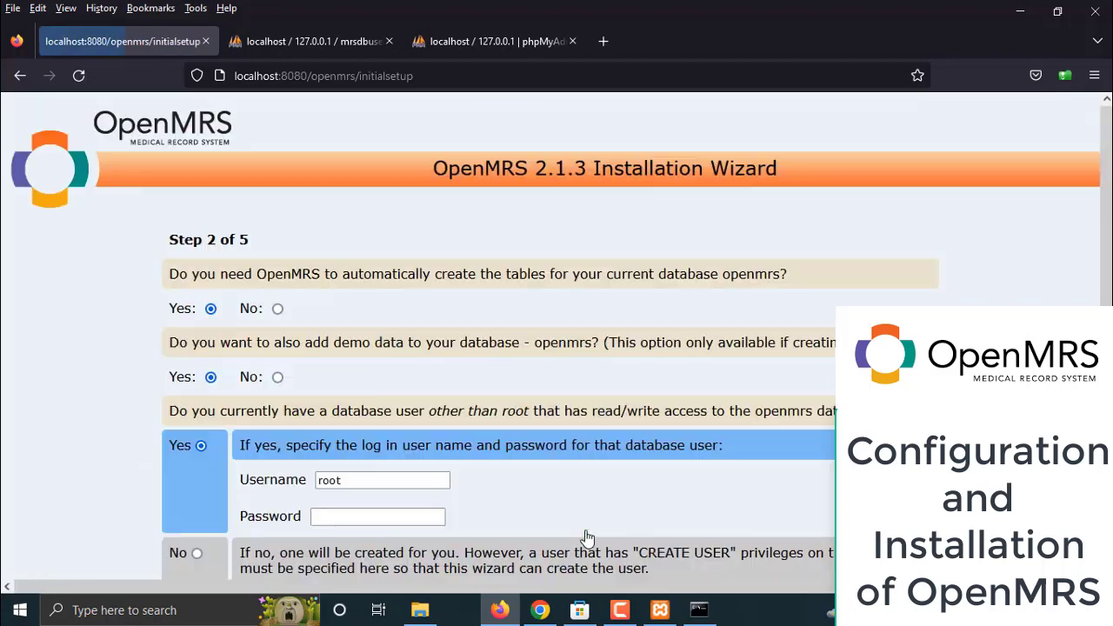
Replace root with mrsdbuser and its password as the existing database user, then continue
scroll(578, 526, down, 3)
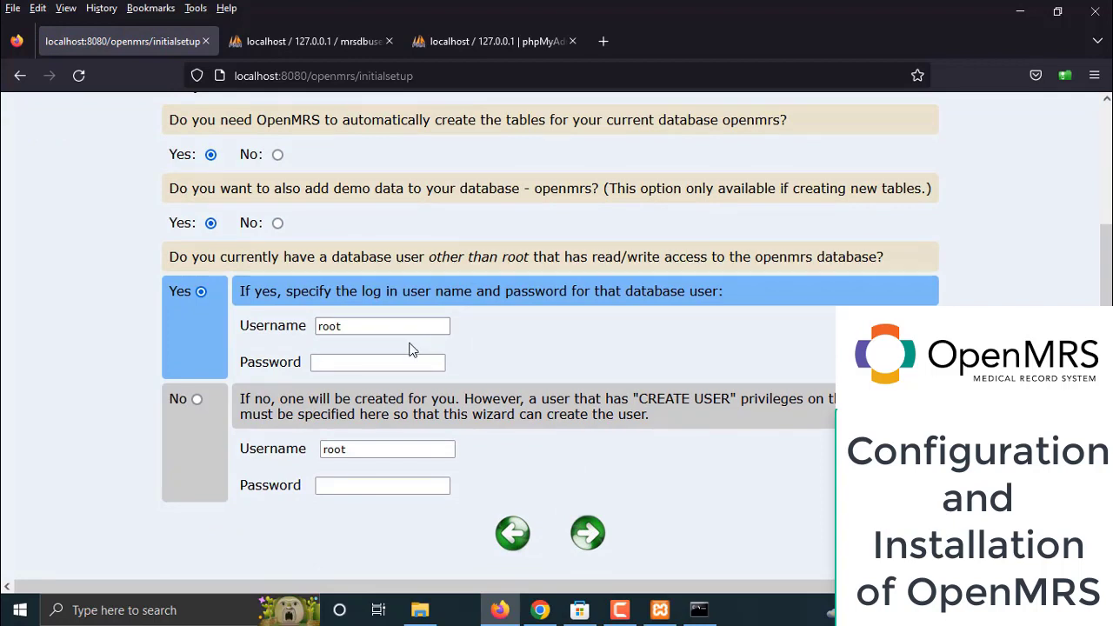
double_click(373, 327)
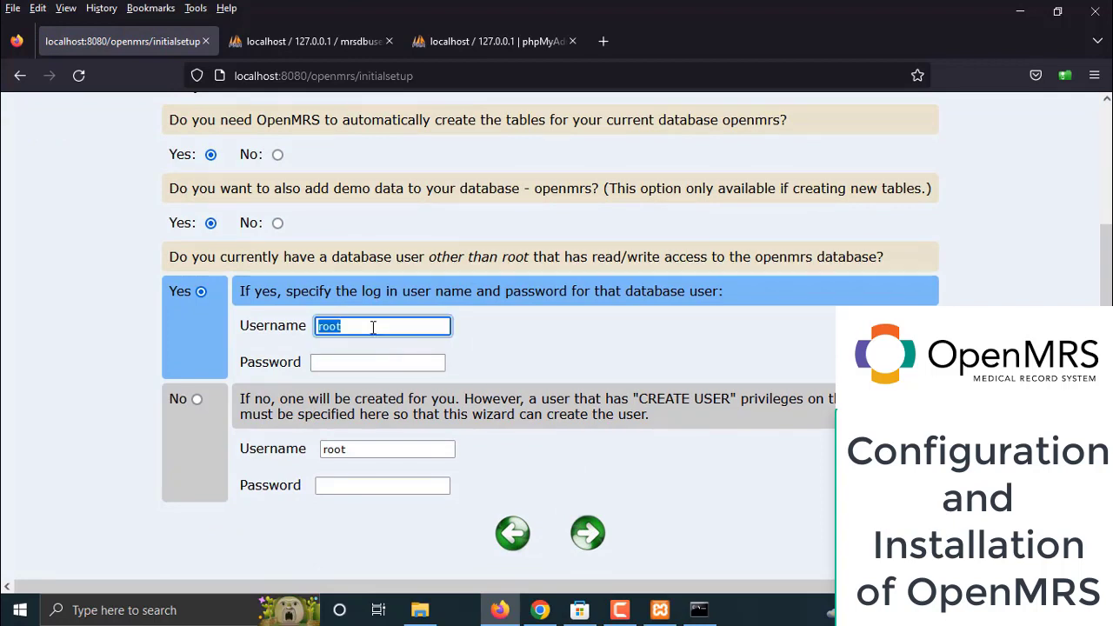
text(m)
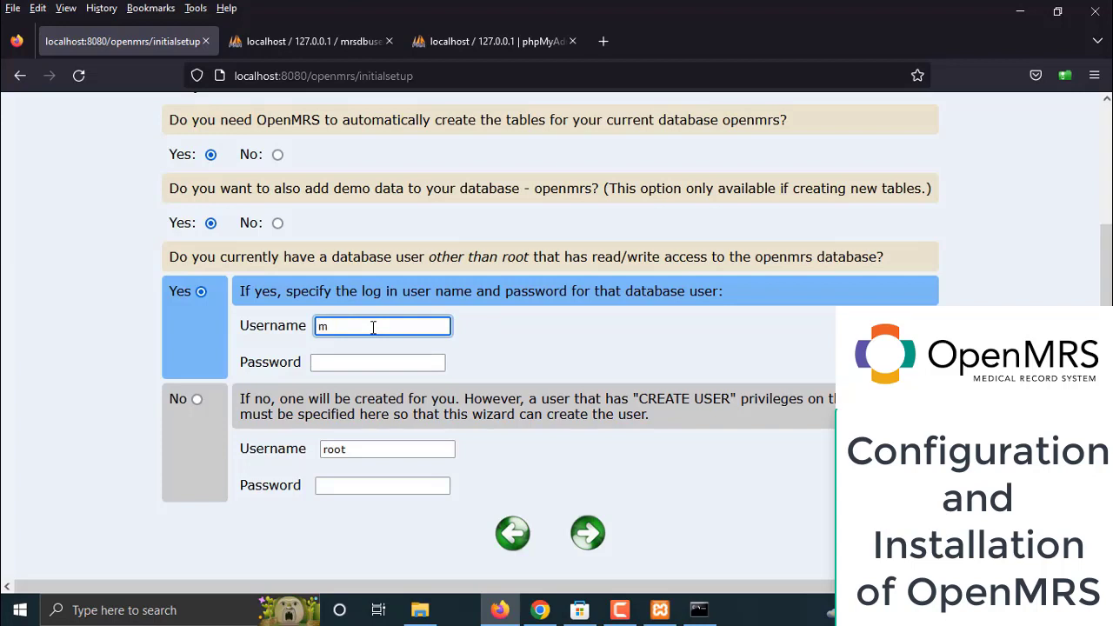
text(rsdbuser)
click(578, 392)
click(350, 364)
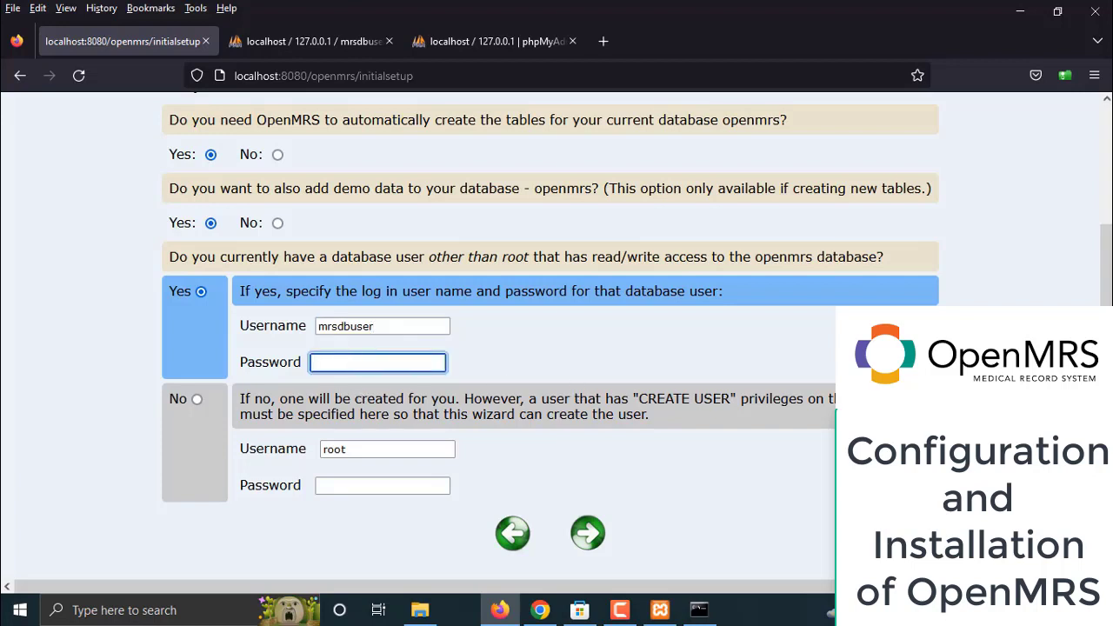
text(password1)
click(588, 535)
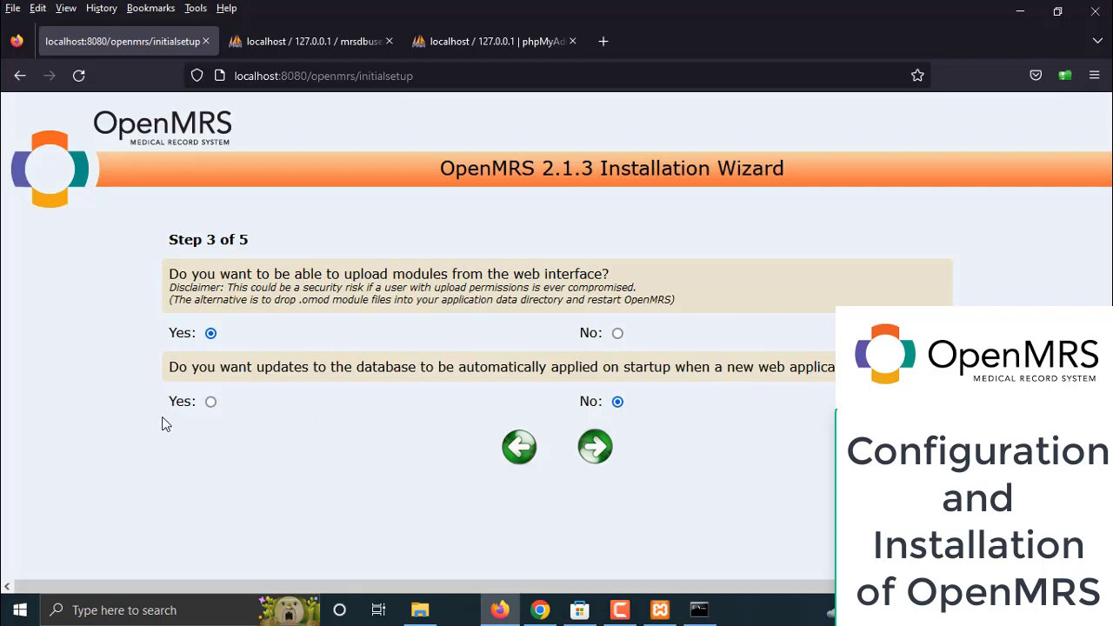
Enable automatic database updates, then set and confirm a new admin password
click(209, 404)
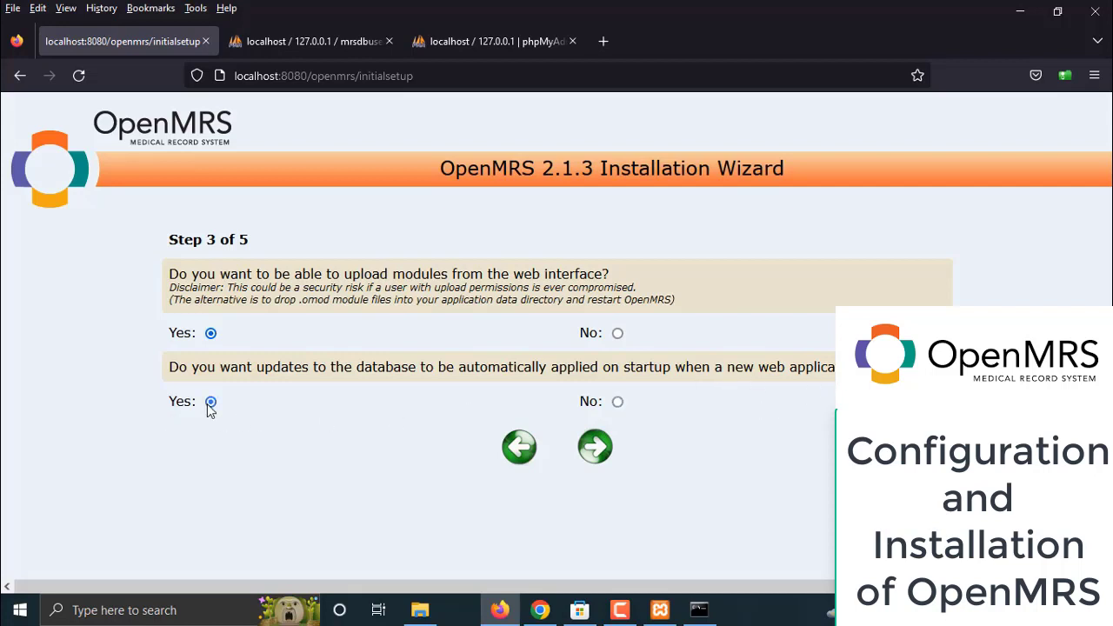
click(594, 447)
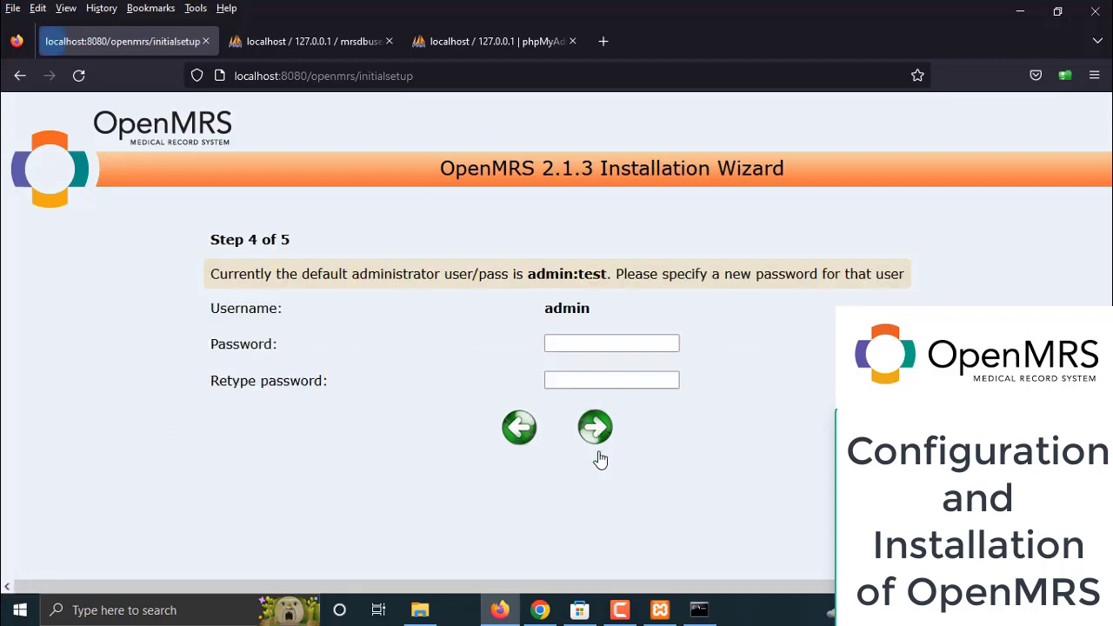
click(604, 348)
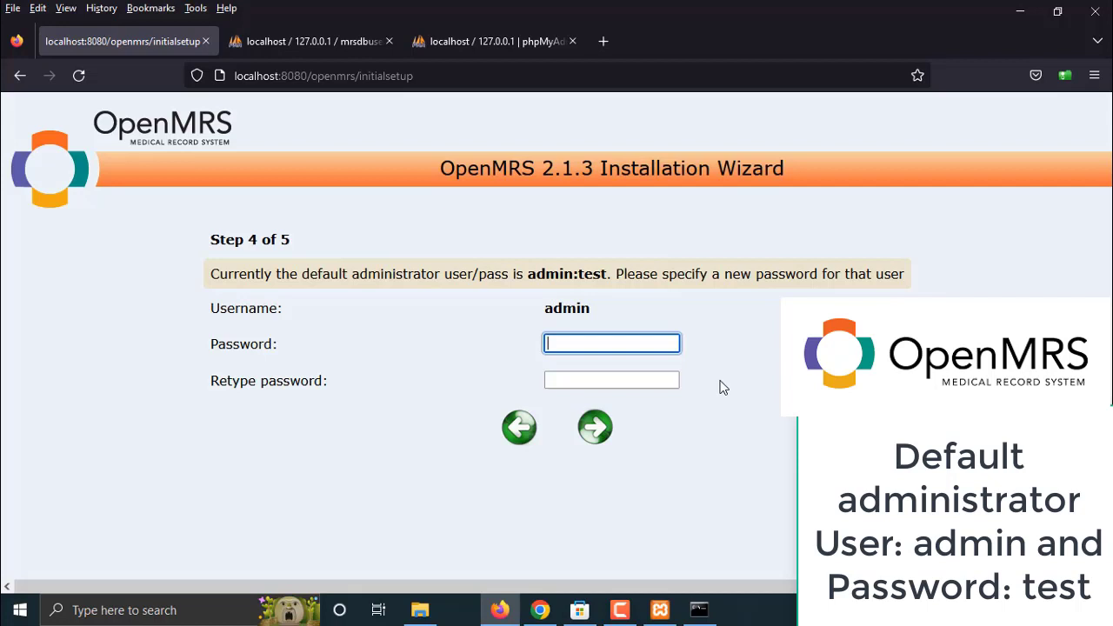
text(•••••)
key(BackSpace)
key(BackSpace)
key(BackSpace)
key(BackSpace)
key(BackSpace)
text(••••)
key(Tab)
text(•••)
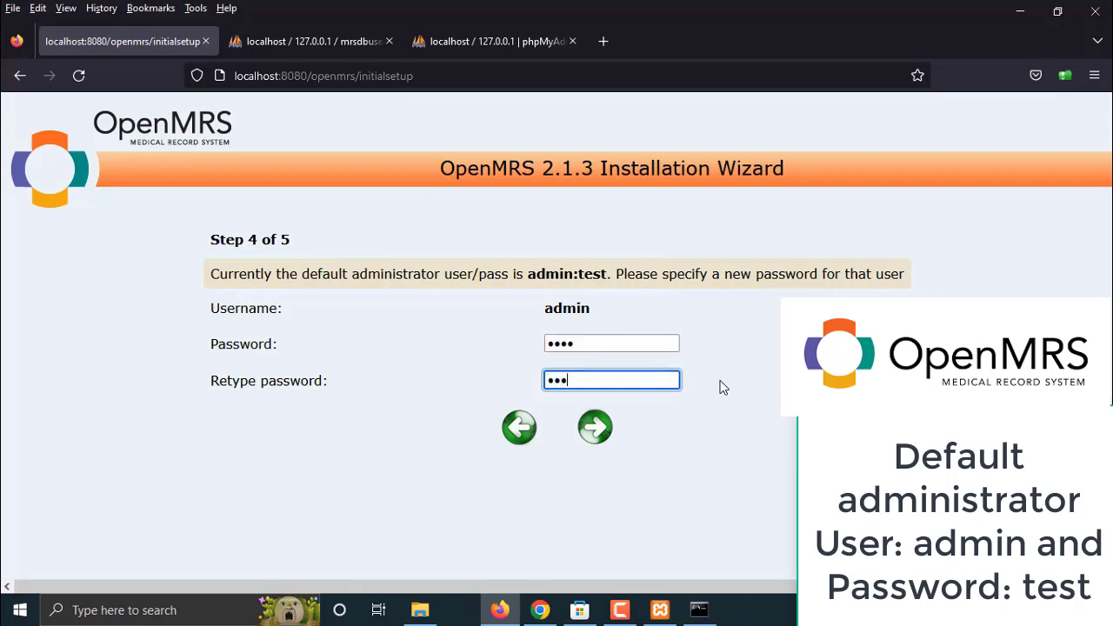
text(•)
click(601, 429)
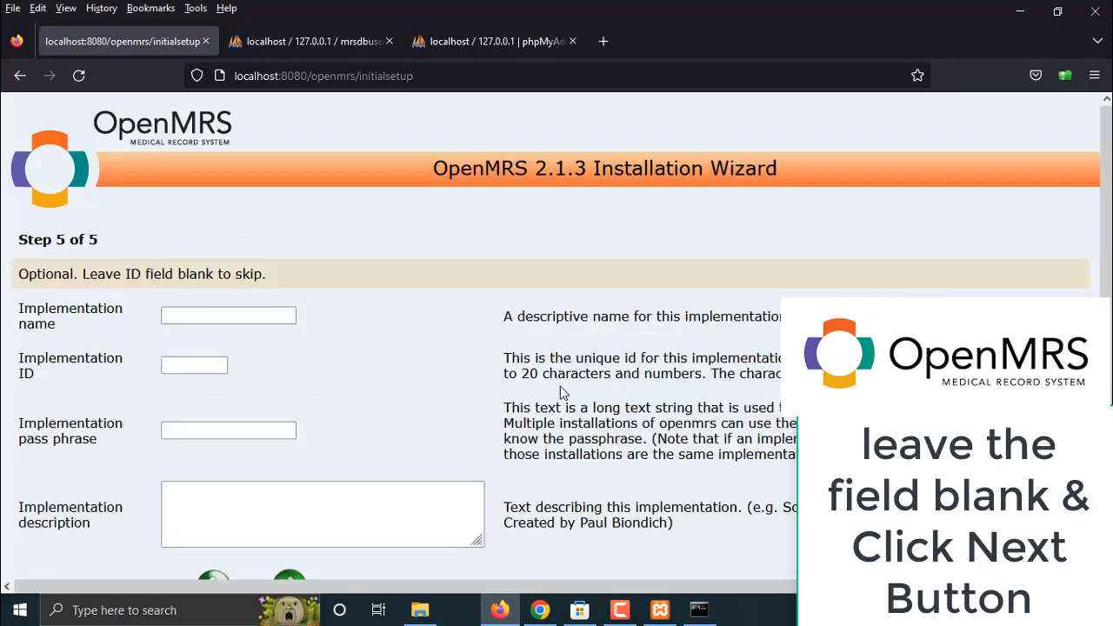
Review the Step 5 implementation details page and select the Implementation name field
scroll(560, 391, down, 1)
scroll(575, 421, up, 1)
click(253, 314)
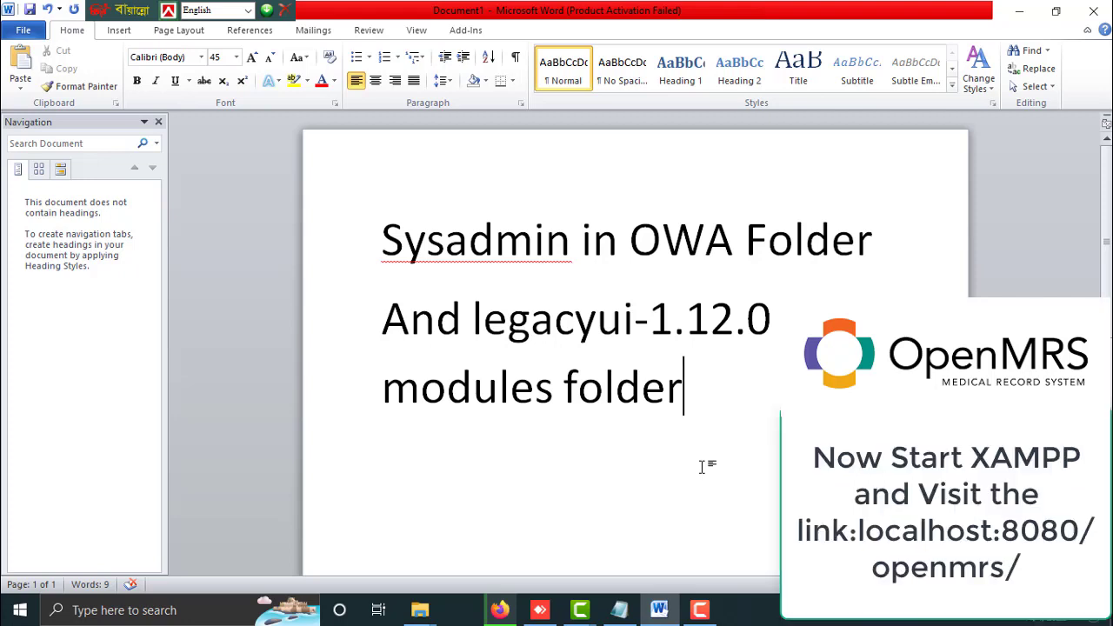
Change the capital F to lowercase so the first note line reads 'OWA folder'
key(Up)
key(Up)
key(Right)
key(Right)
key(Right)
key(shift+Right)
text(f)
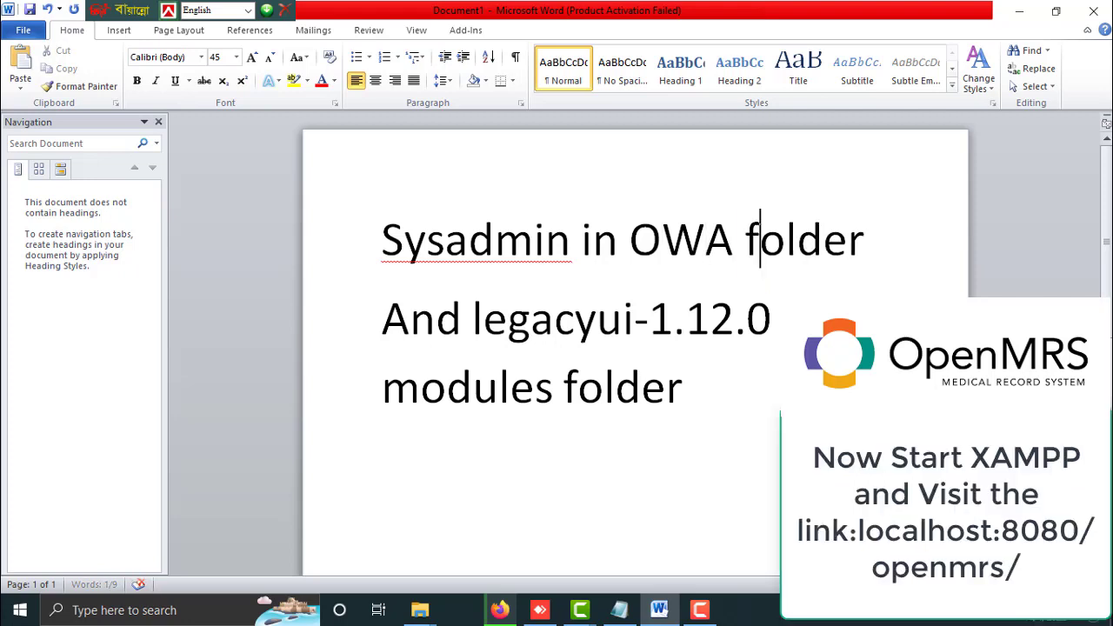
Place the caret at the end of the last note line and minimize Word
click(473, 500)
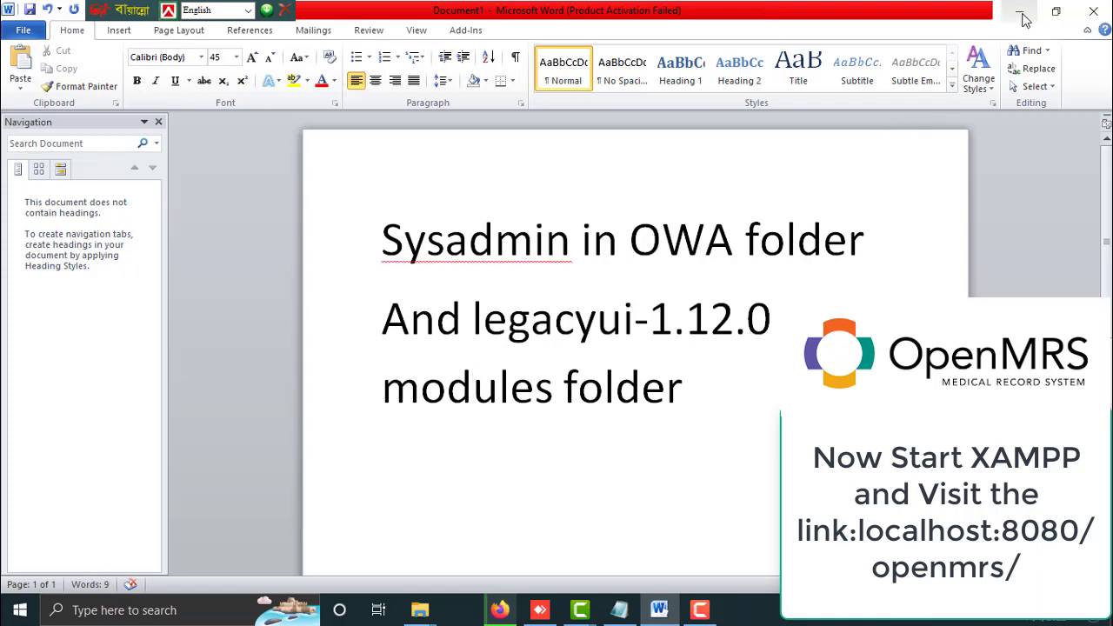
key(End)
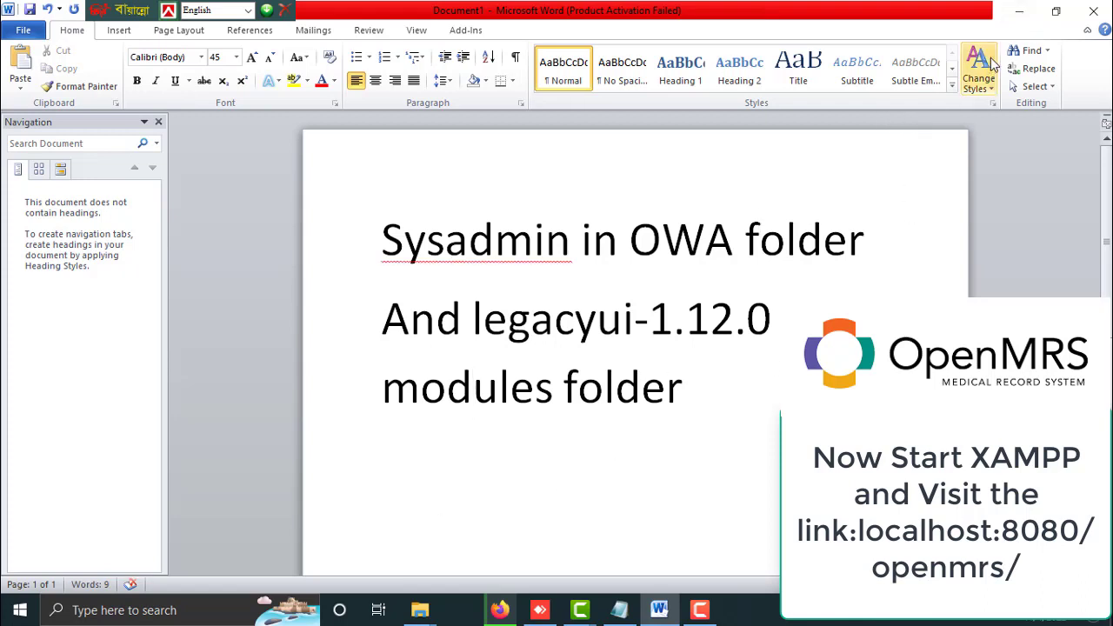
click(1025, 17)
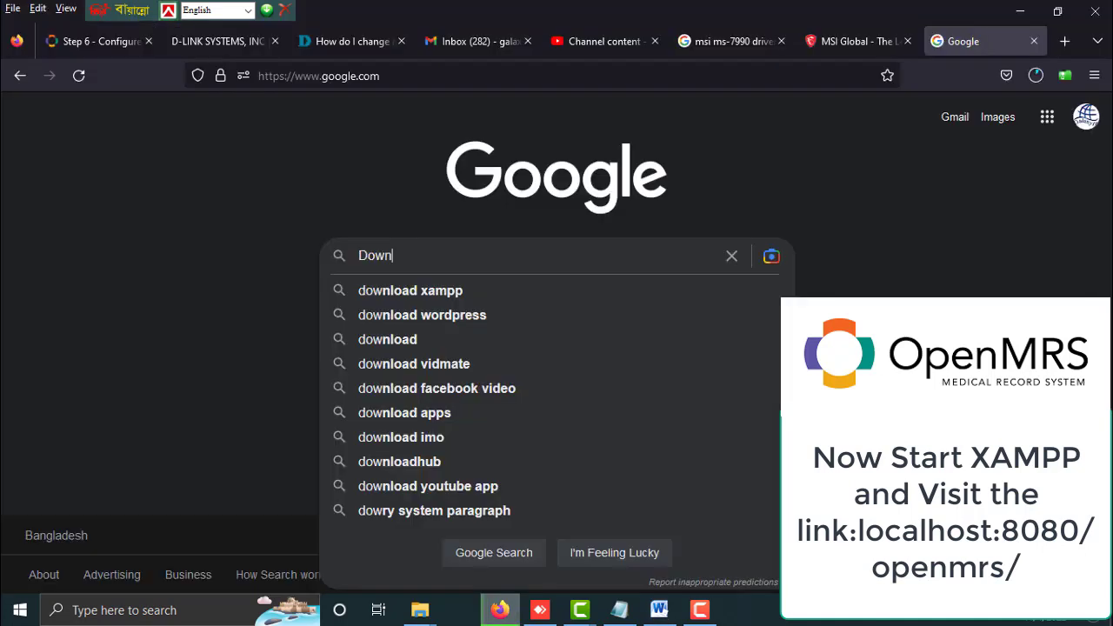
Search Google for 'openmrs modules download', reach OpenMRS Add Ons, then briefly check the Word notes
text(oad )
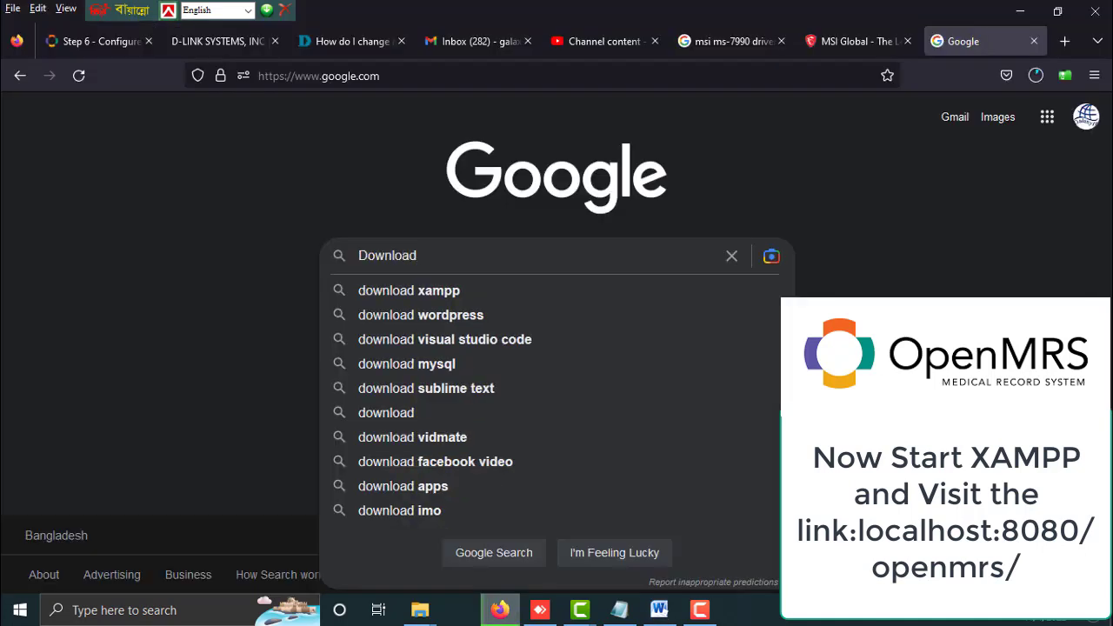
text(Open)
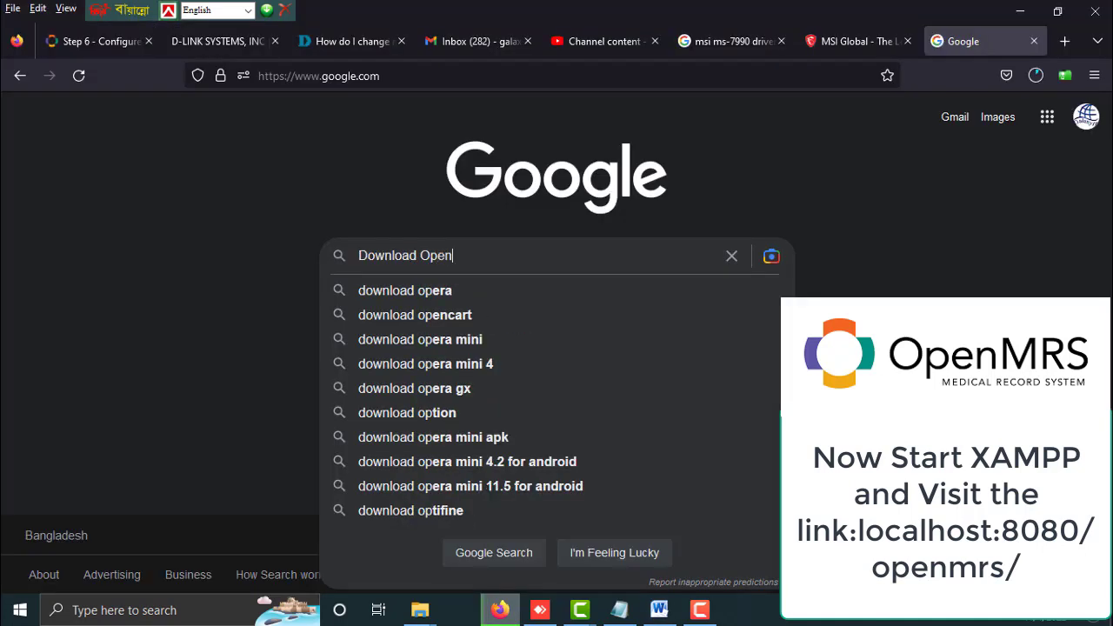
text(MRS )
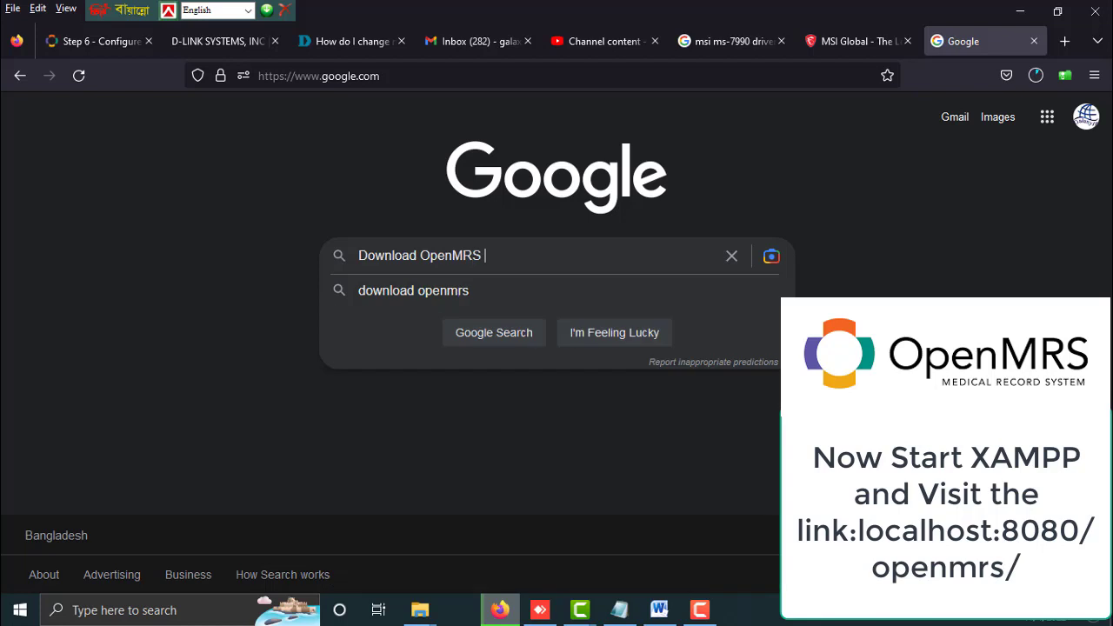
text(Module)
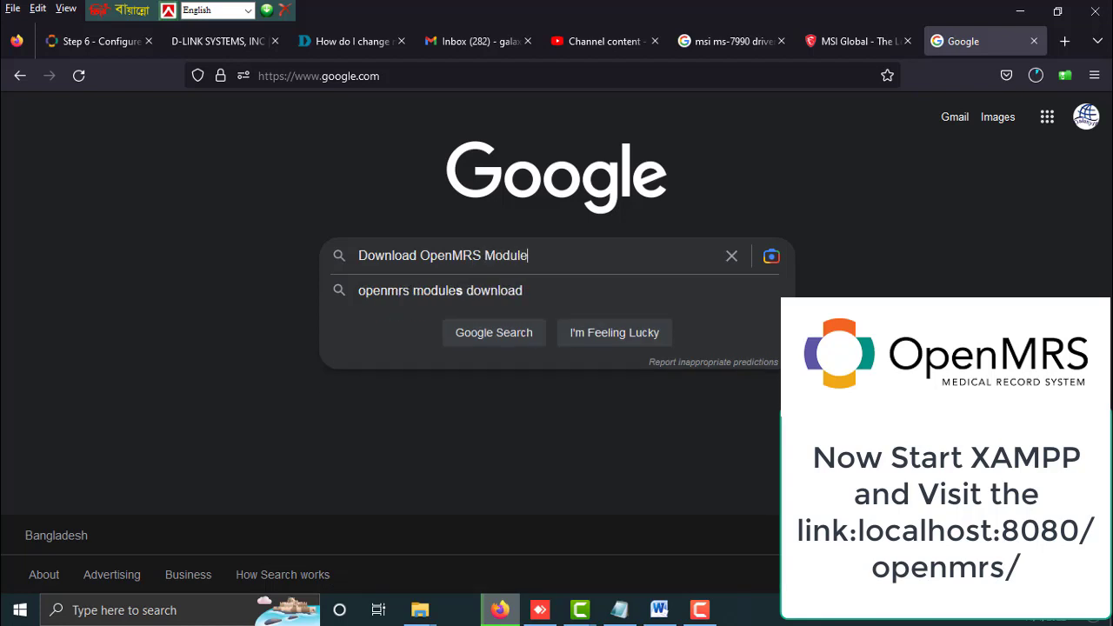
click(517, 293)
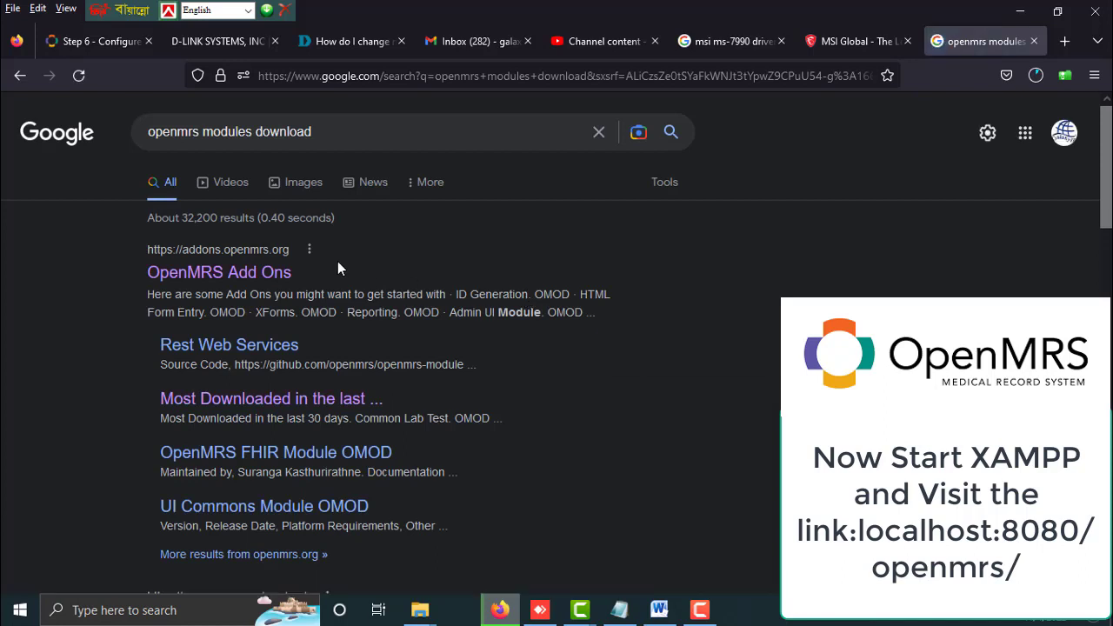
drag(142, 268, 244, 275)
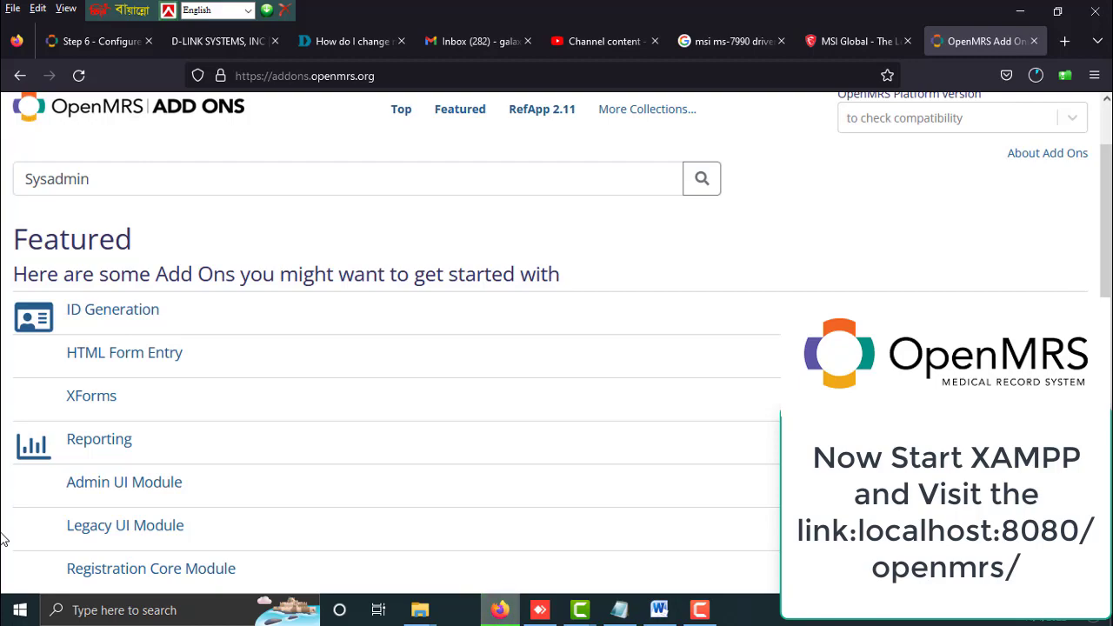
click(659, 609)
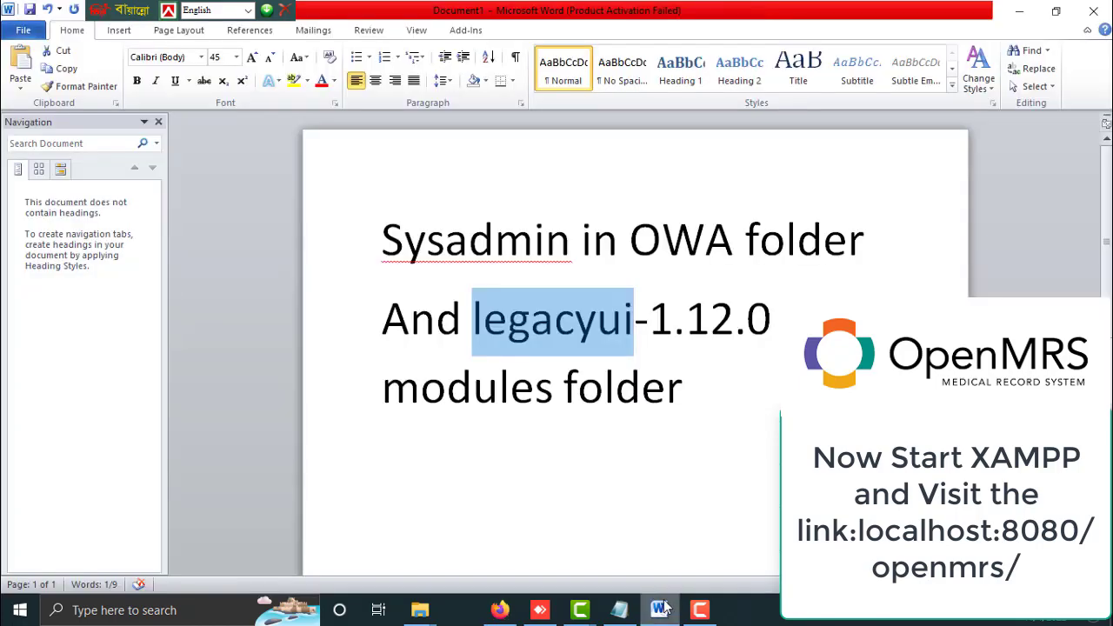
click(665, 608)
click(665, 607)
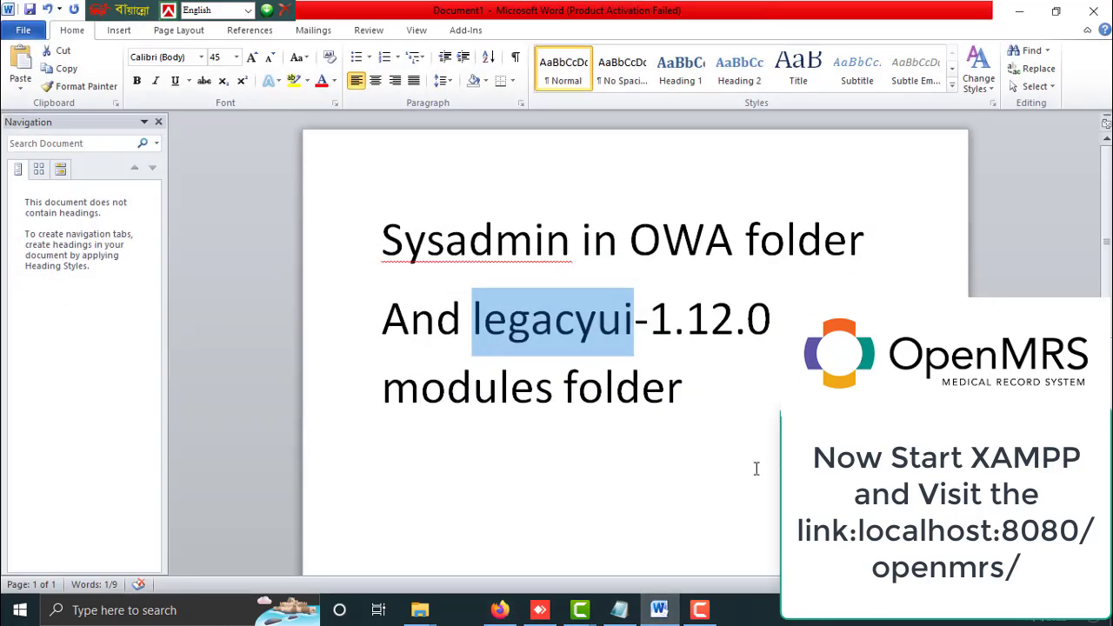
Bring up the Word notes, then switch back to the OpenMRS Add Ons page
click(661, 611)
click(661, 611)
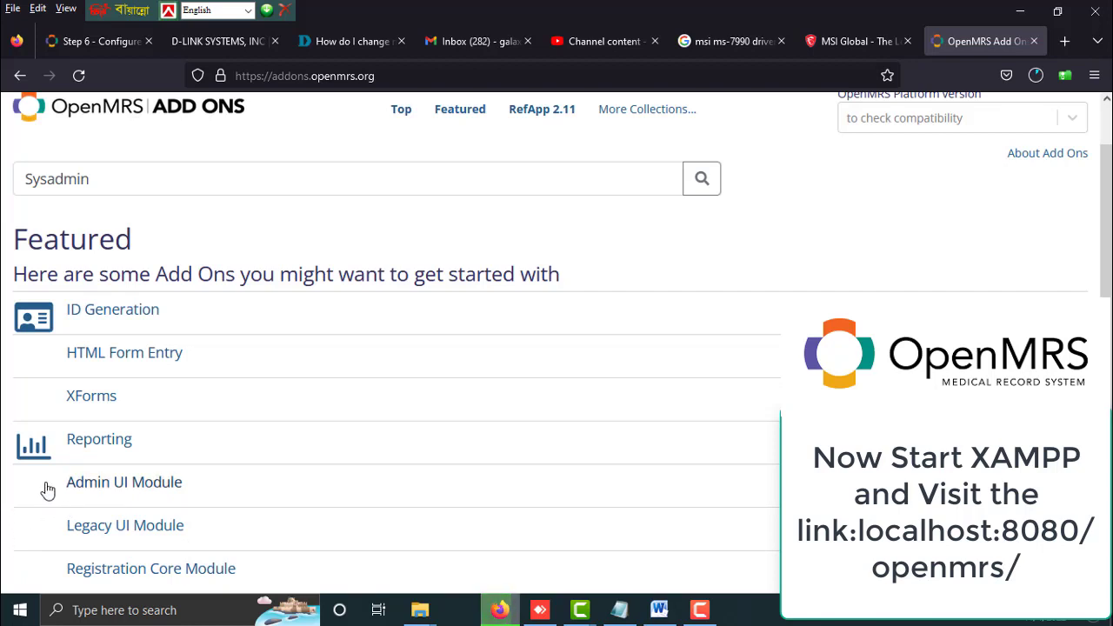
Open the Admin UI Module (1.6.0) page from the Featured list and download it
click(80, 488)
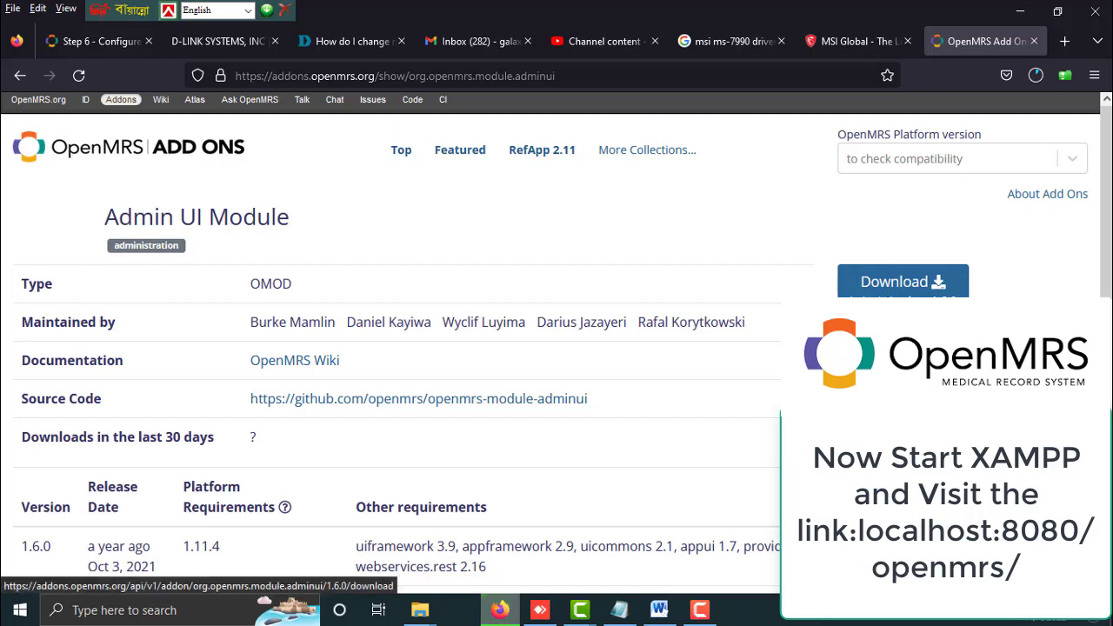
click(902, 281)
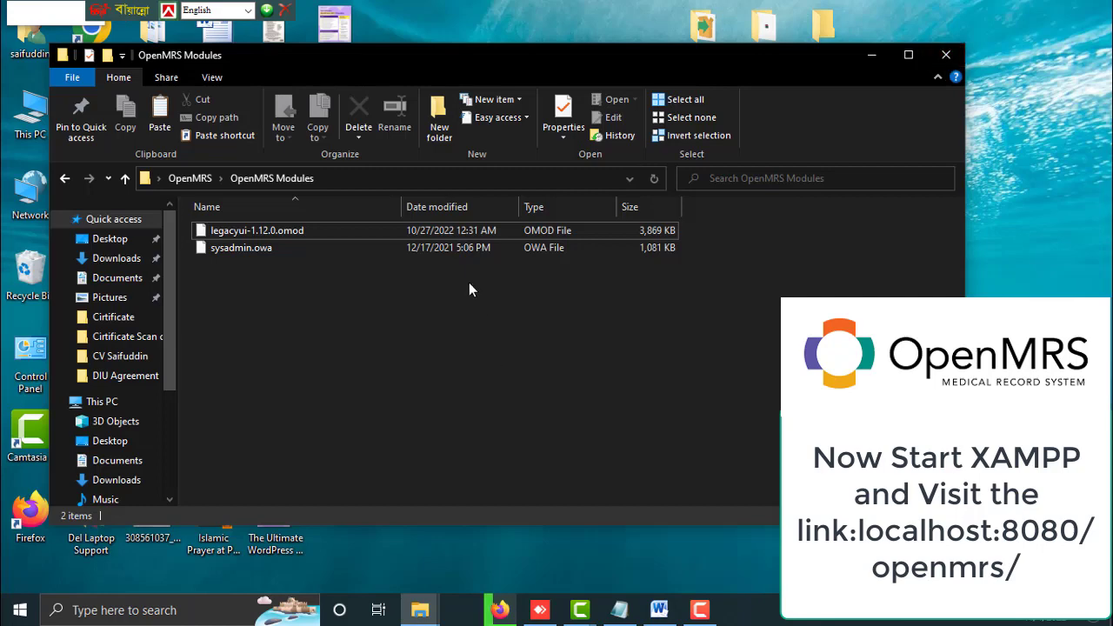
Maximize File Explorer and browse from Local Disk (C:) into the Users folder
click(177, 180)
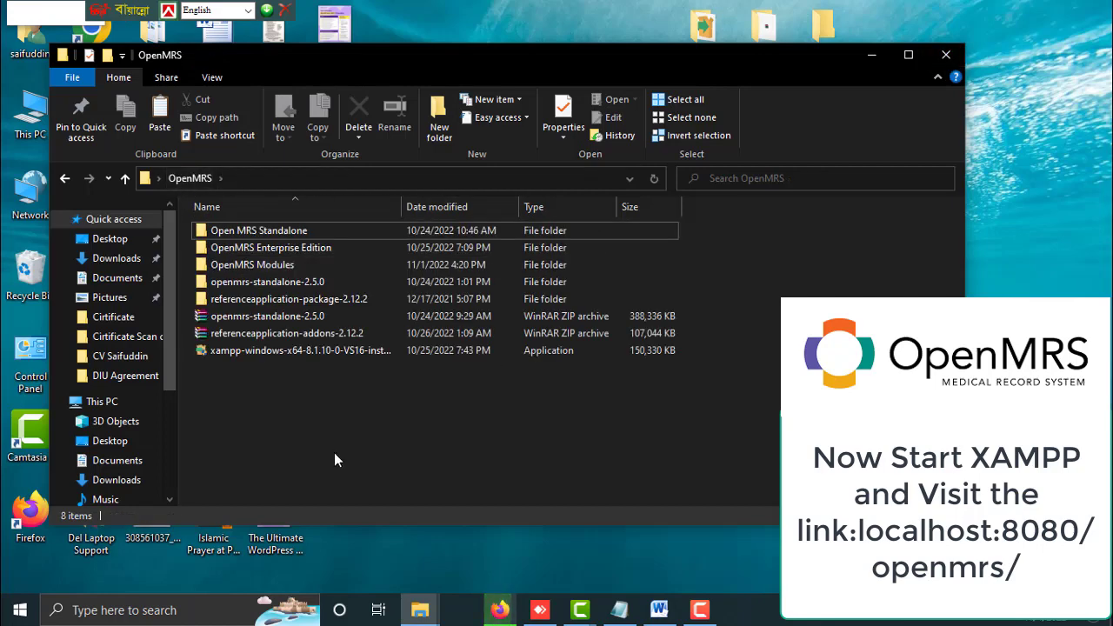
key(super+Up)
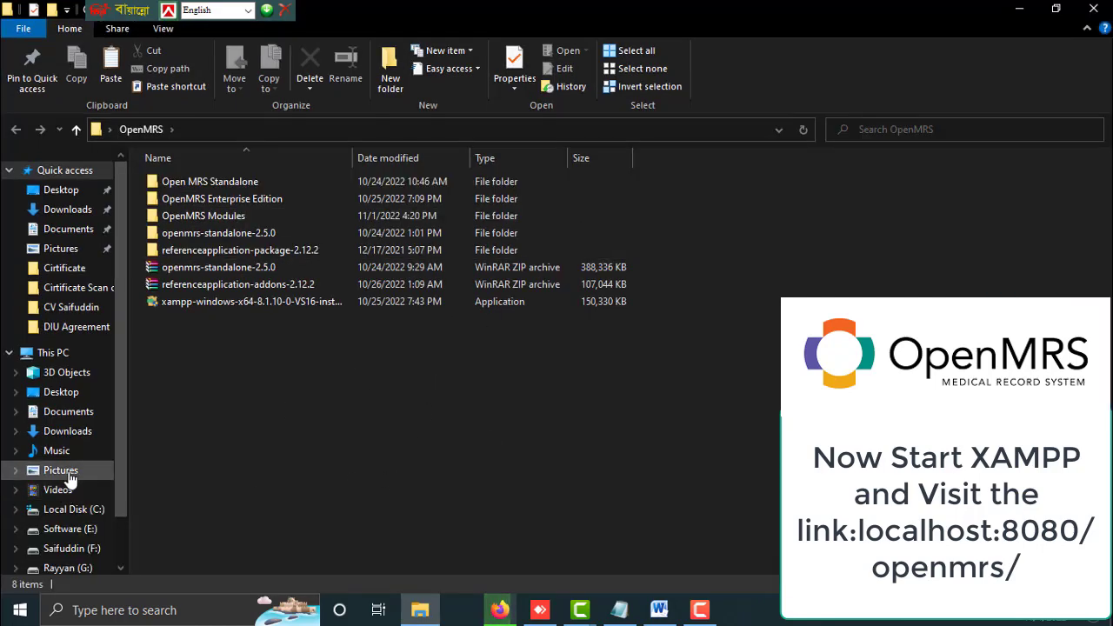
scroll(96, 424, down, 2)
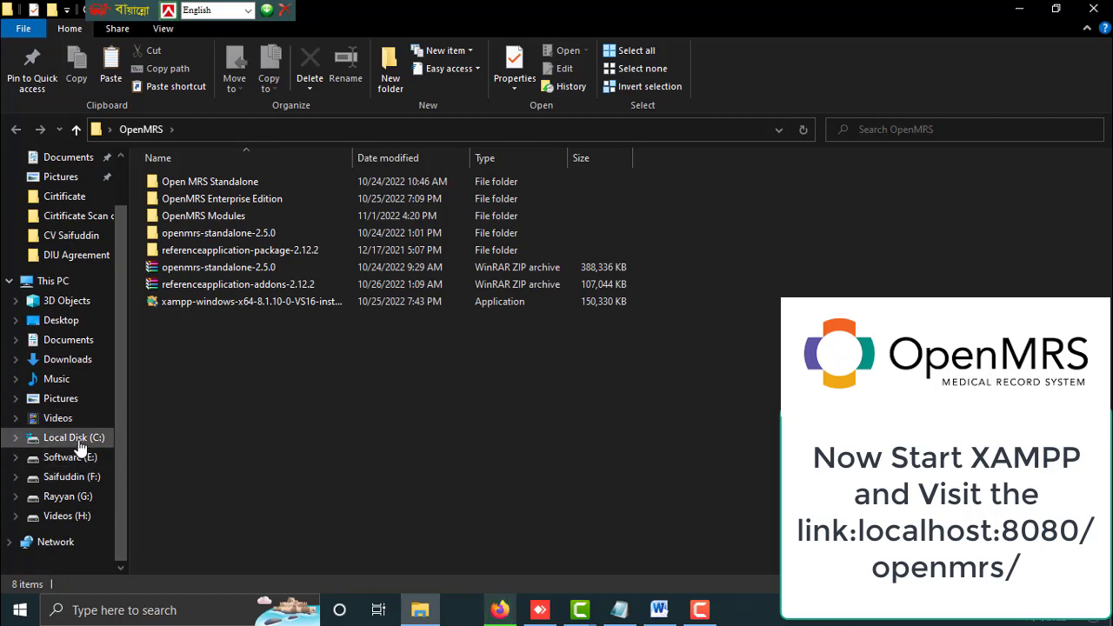
click(78, 442)
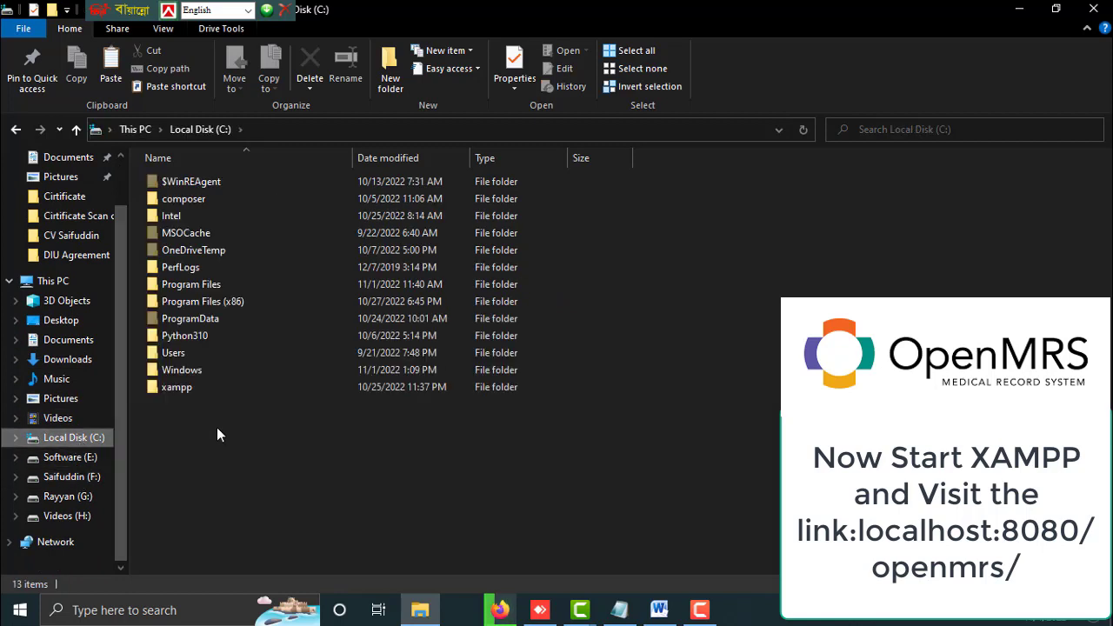
double_click(174, 357)
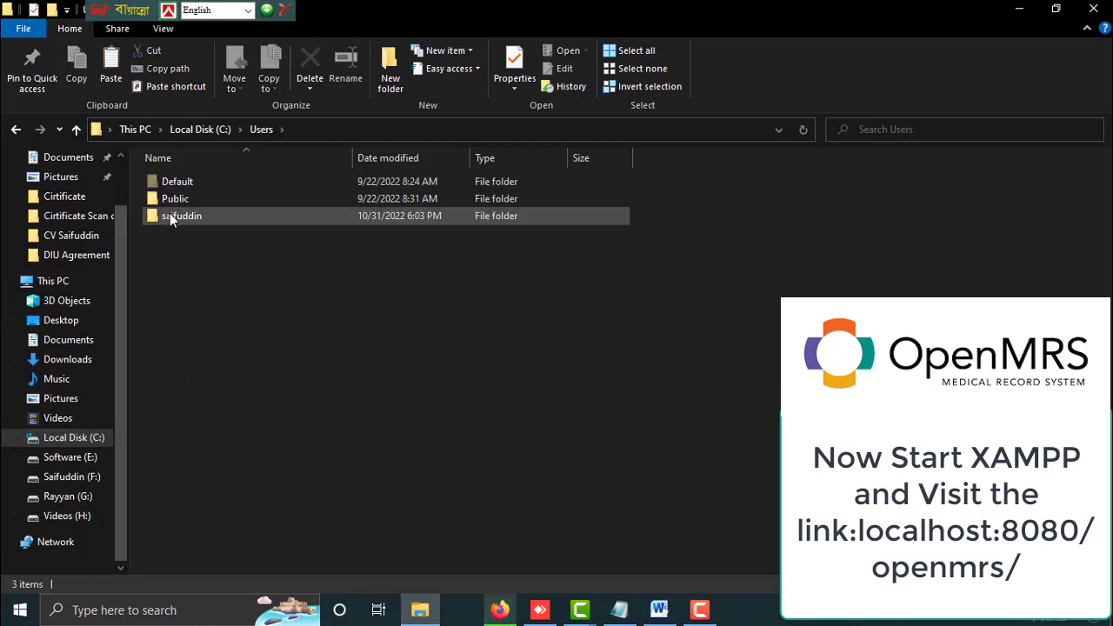
Open the user's AppData\Roaming\OpenMRS folder, then return to OpenMRS Modules
double_click(186, 216)
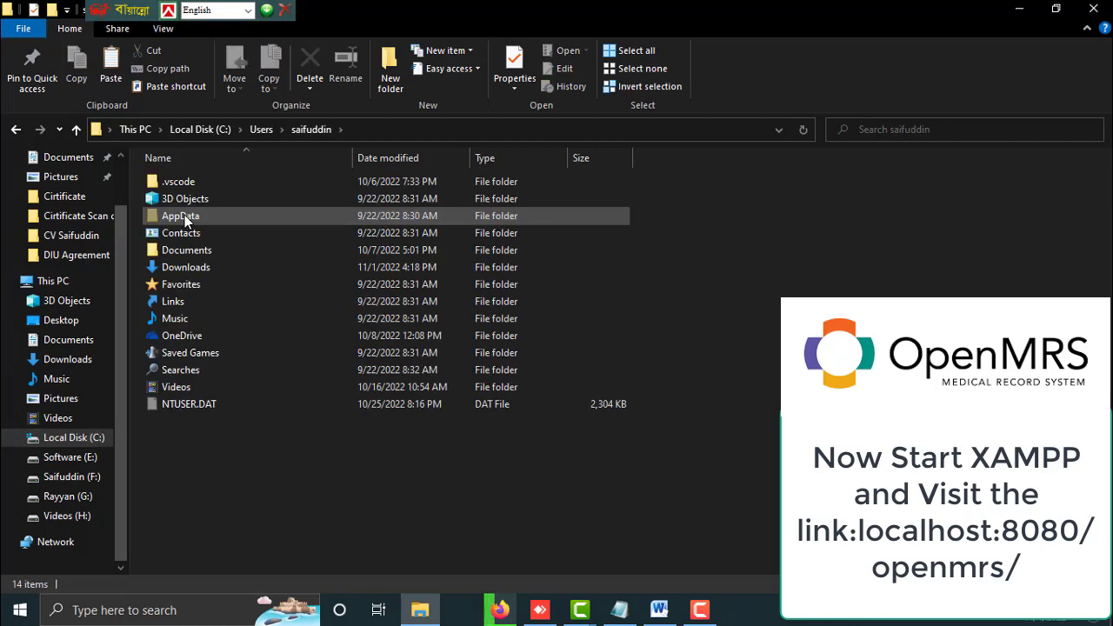
double_click(181, 215)
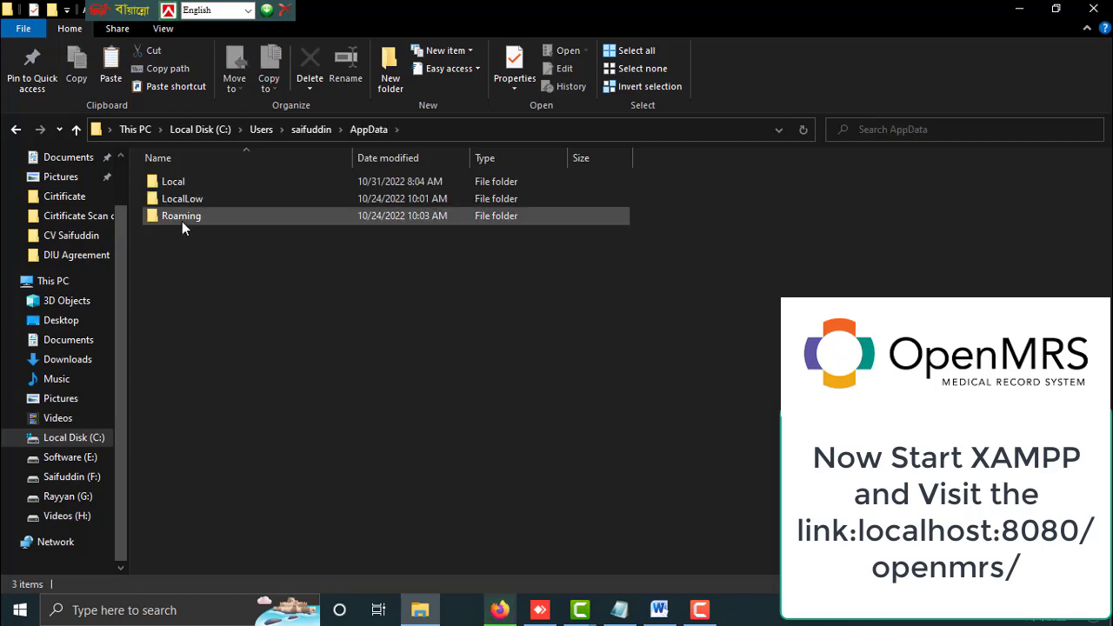
click(182, 221)
double_click(182, 221)
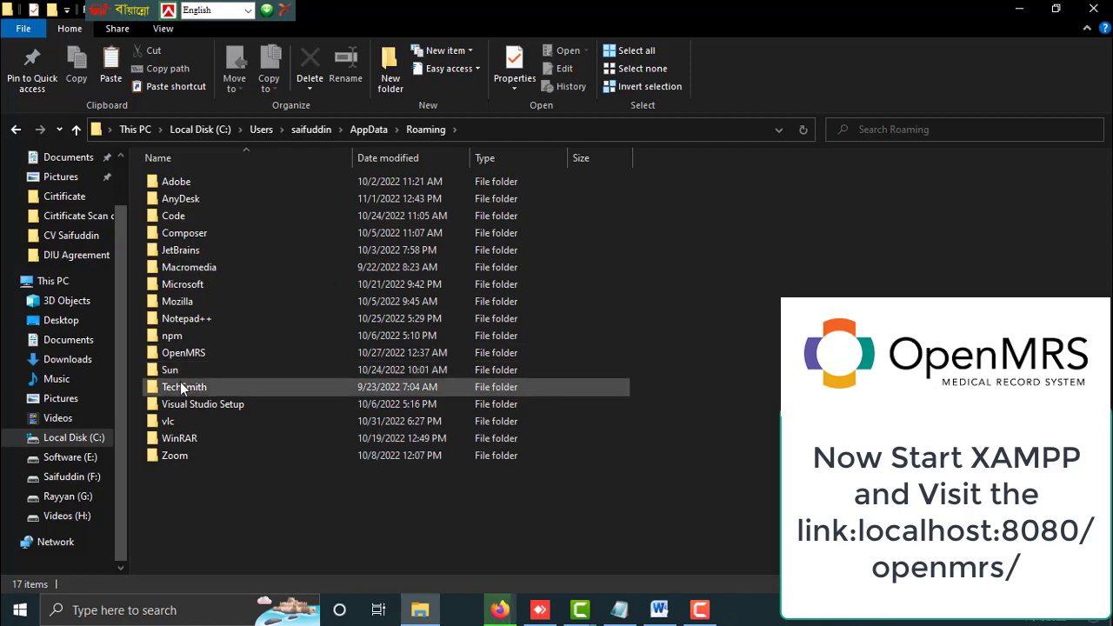
double_click(184, 353)
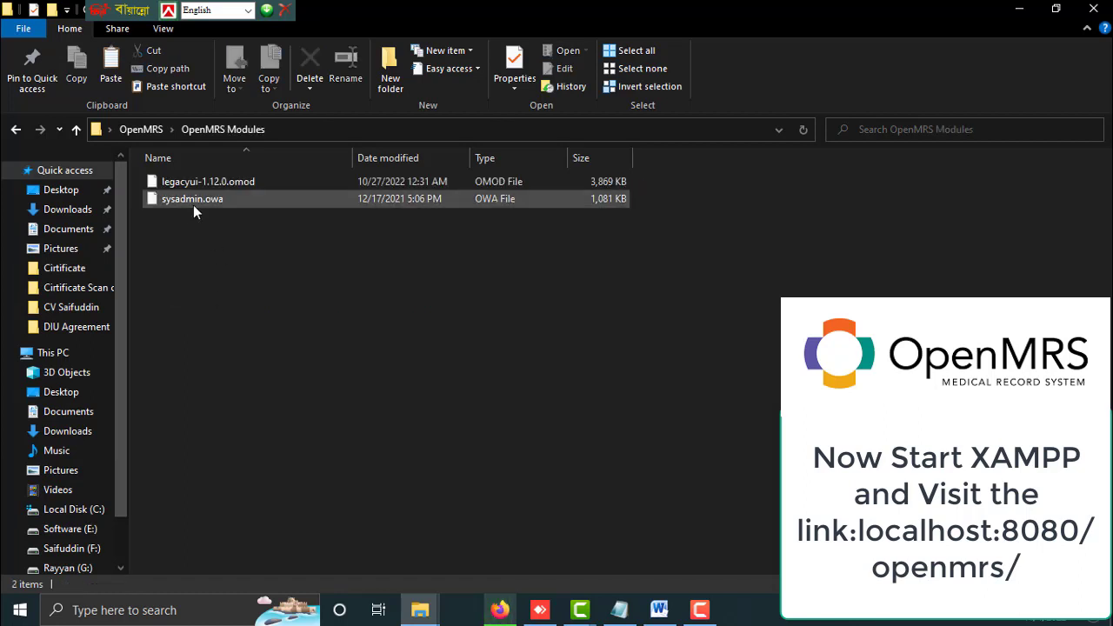
click(186, 202)
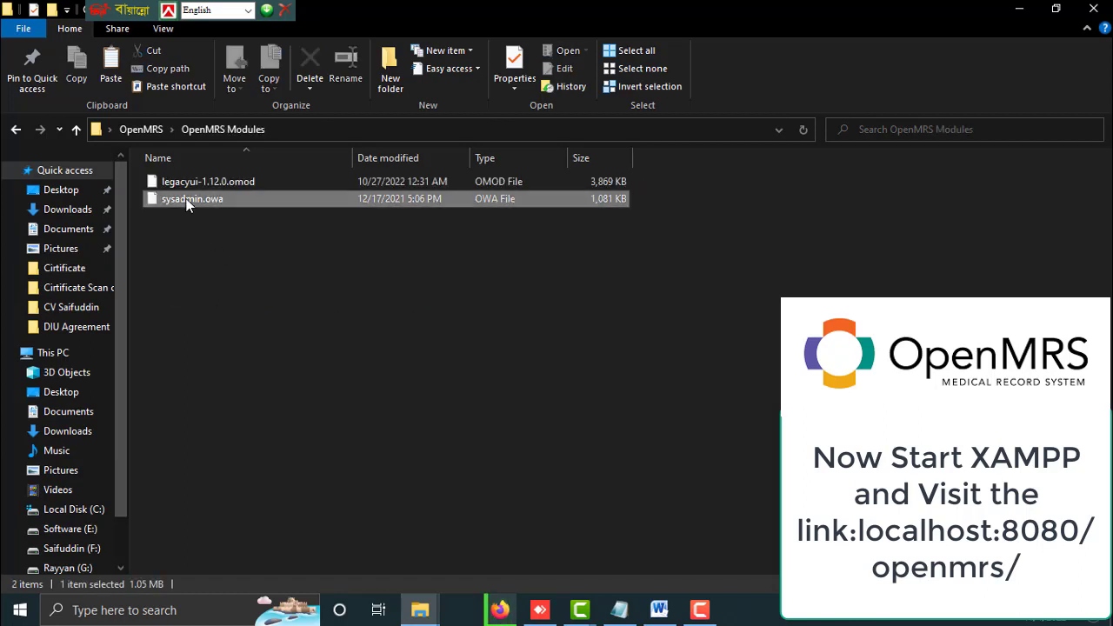
Copy sysadmin.owa from the OpenMRS Modules folder
double_click(186, 200)
right_click(186, 200)
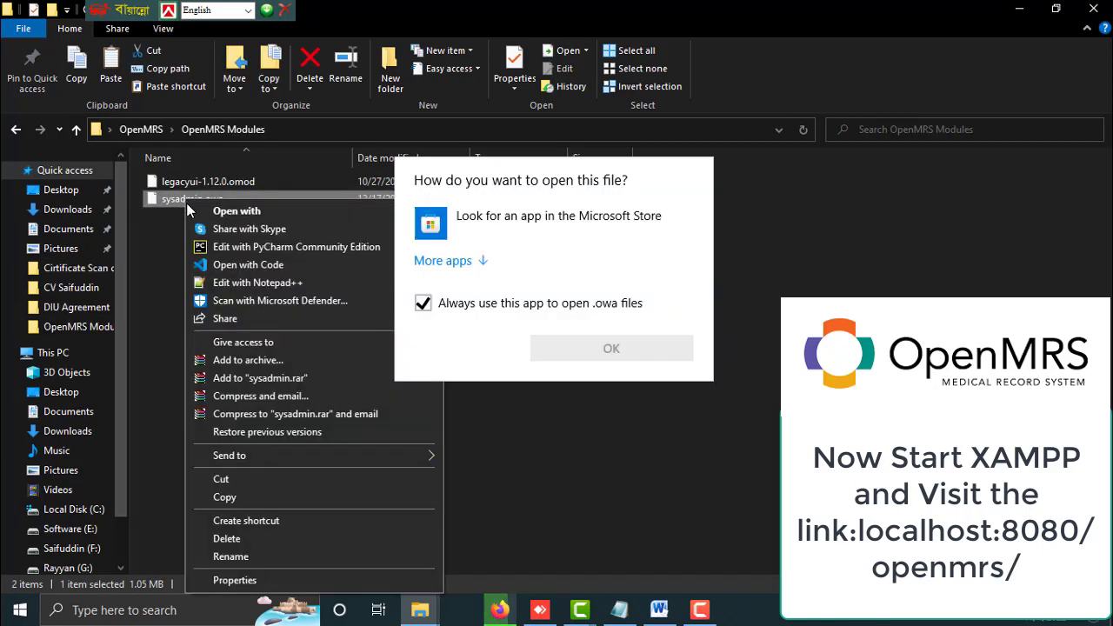
click(665, 503)
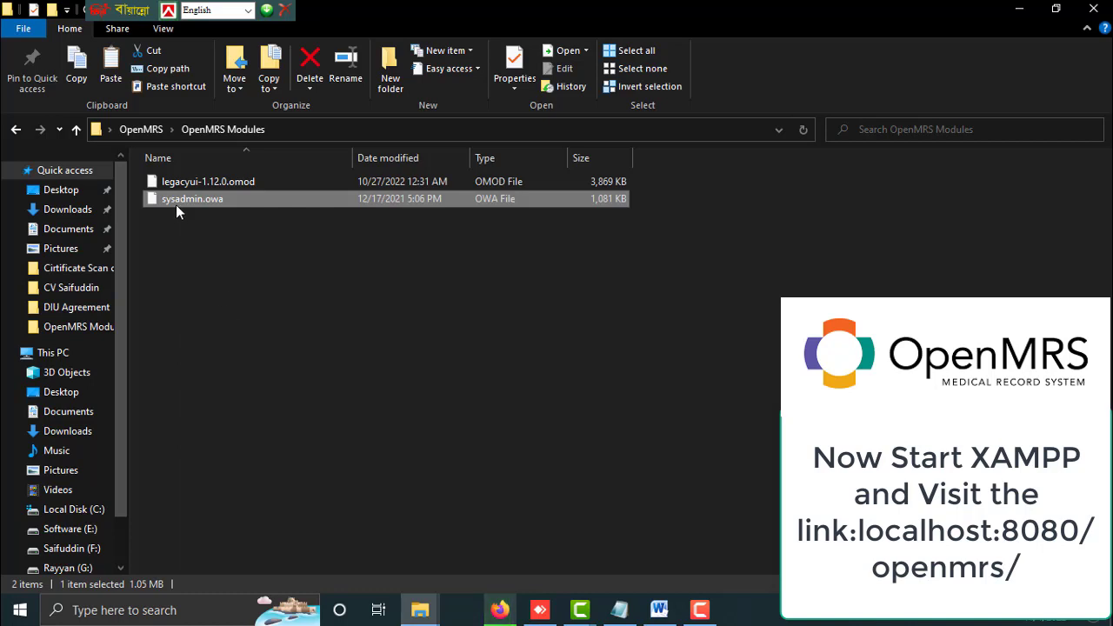
right_click(177, 199)
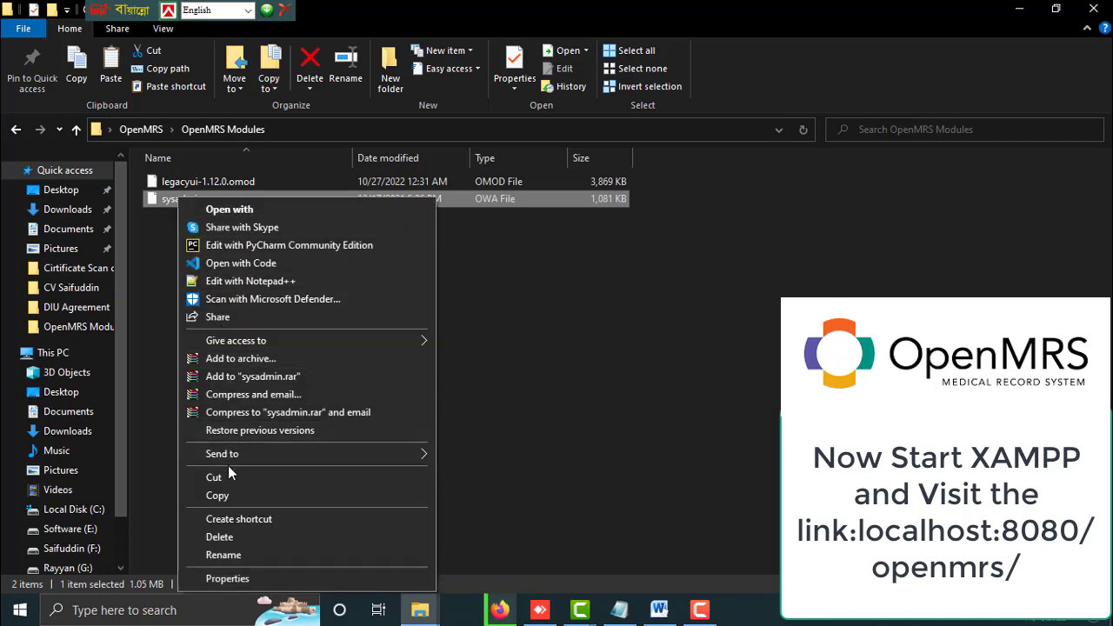
click(217, 496)
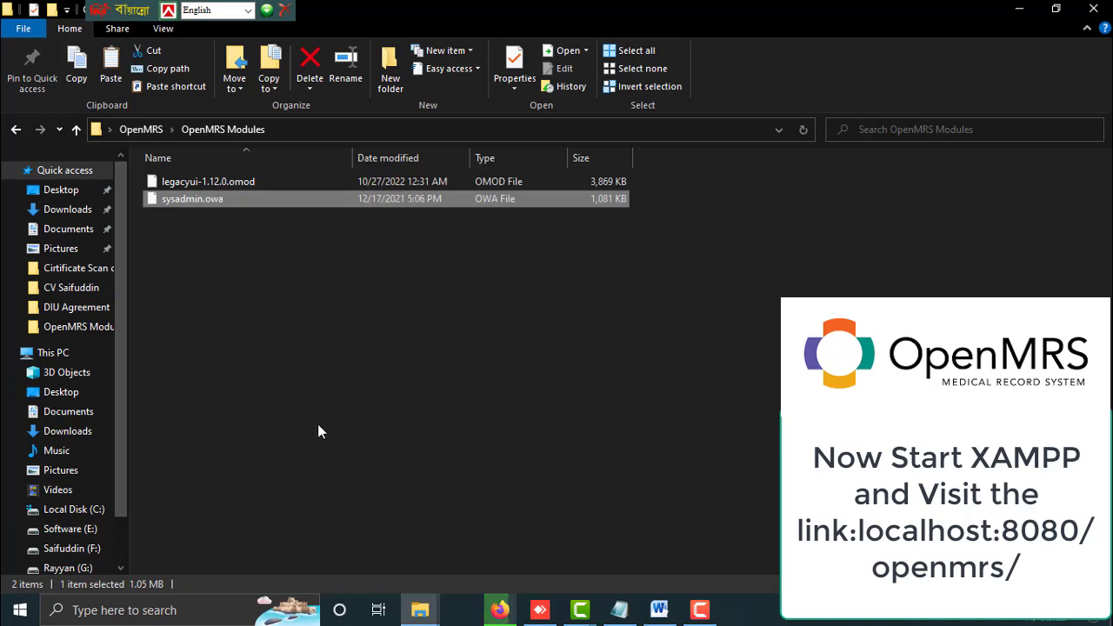
click(317, 419)
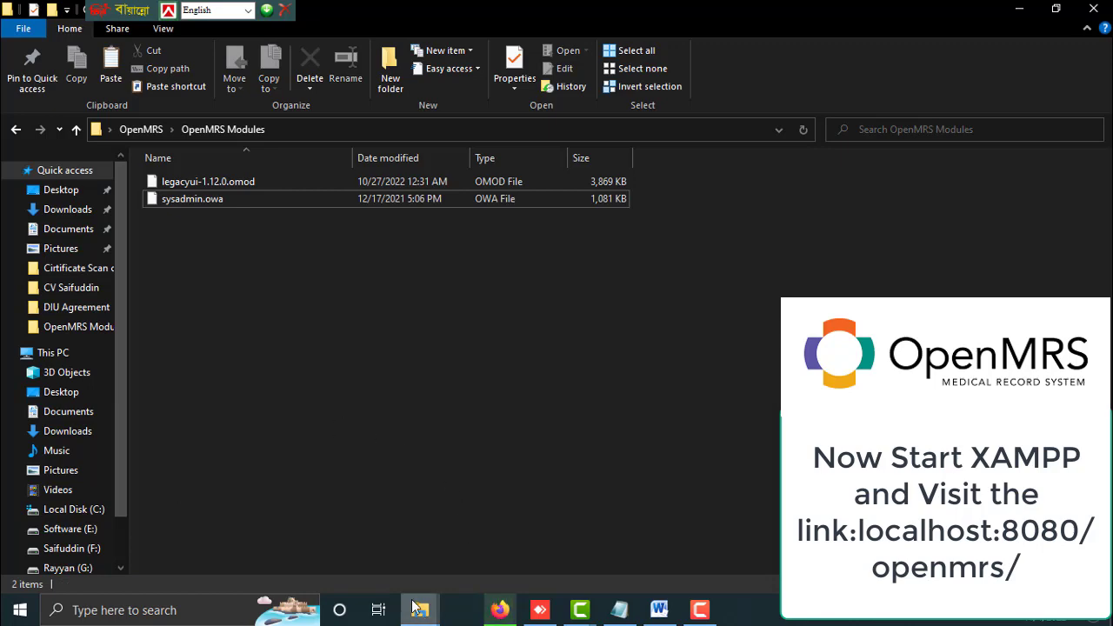
Paste sysadmin.owa into the owa folder under Roaming\OpenMRS
mouse_move(419, 609)
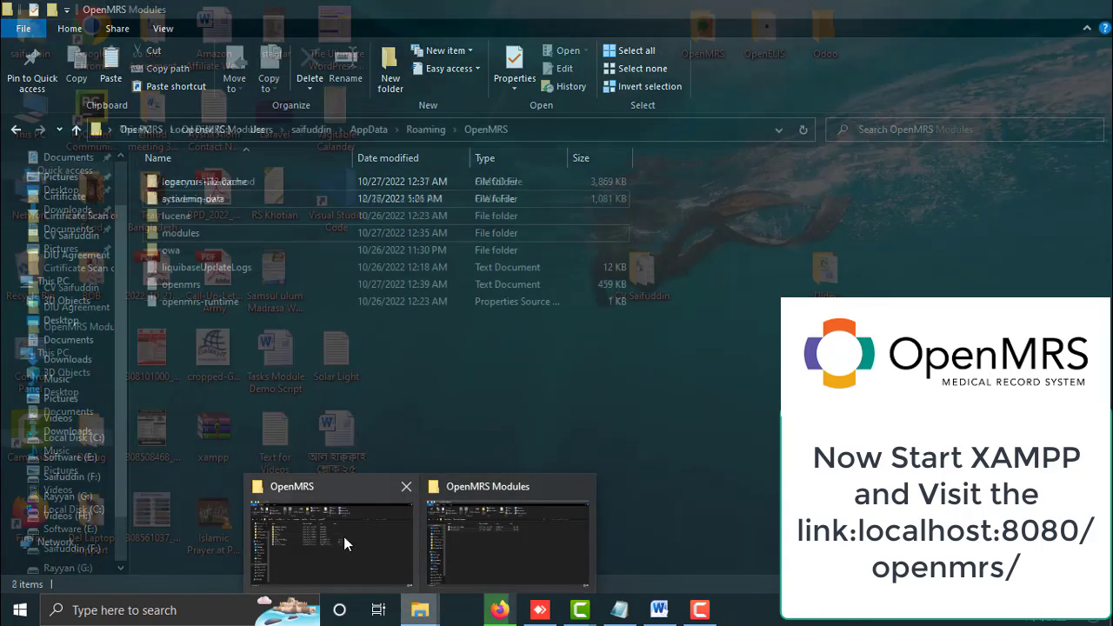
click(342, 536)
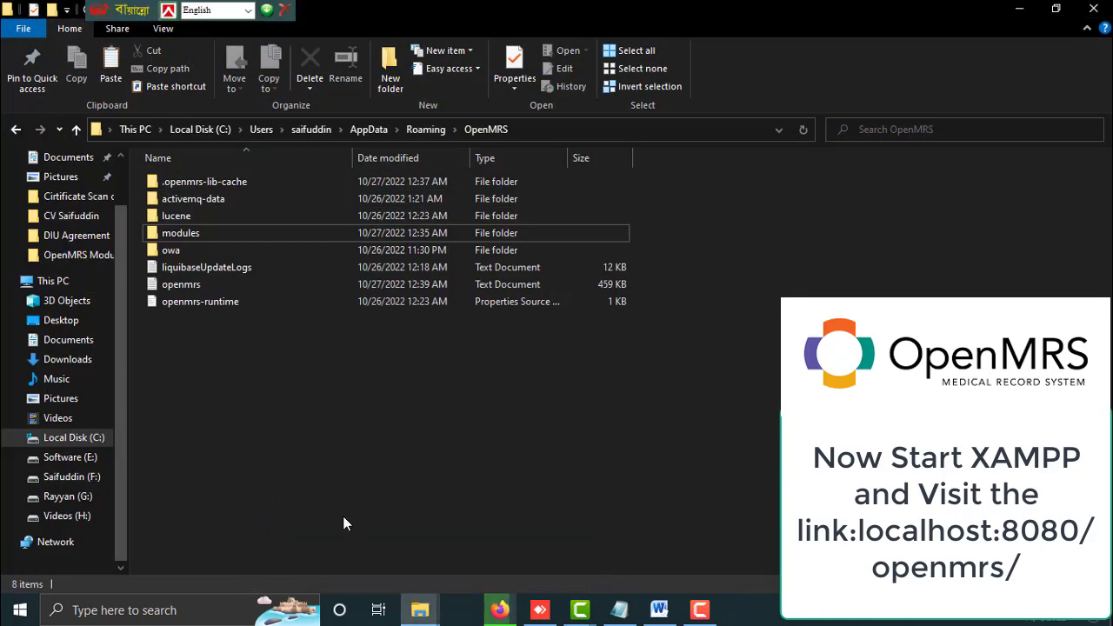
click(420, 130)
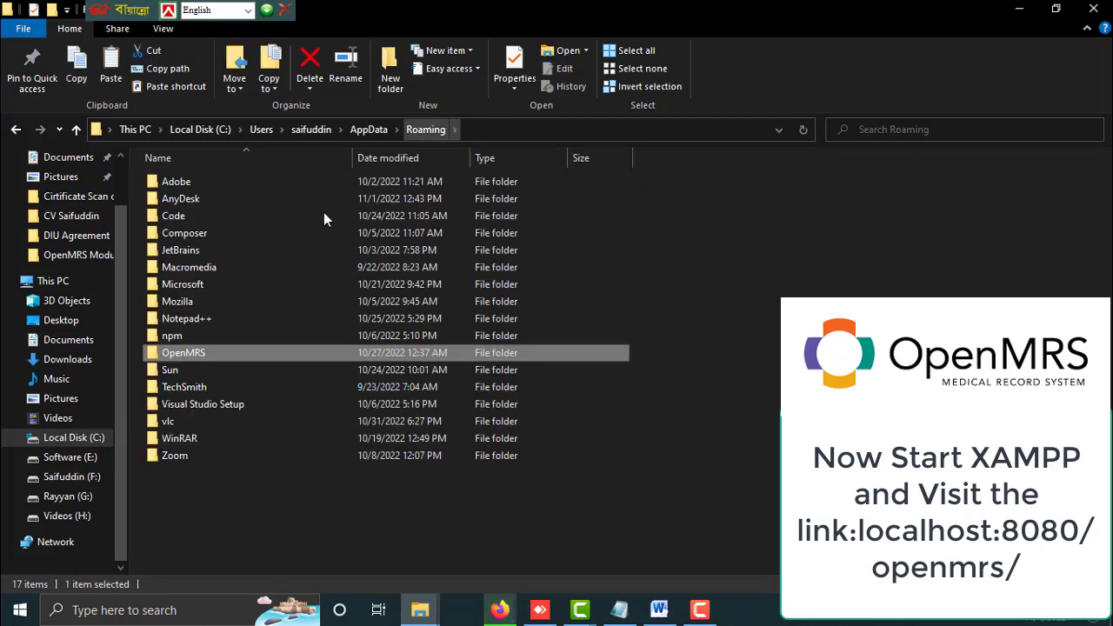
double_click(193, 352)
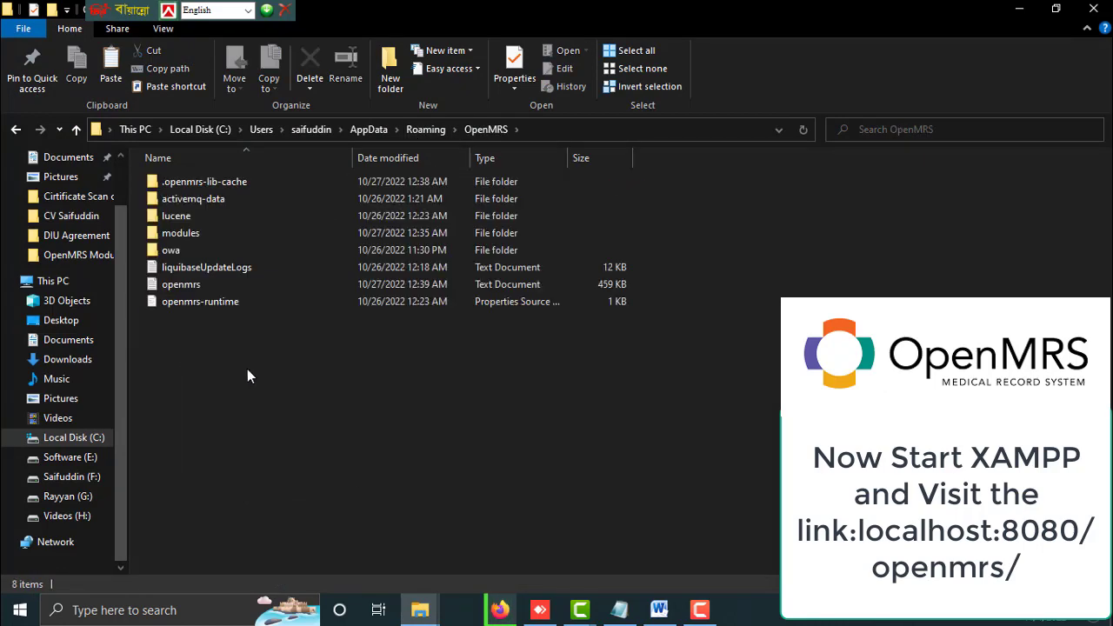
click(181, 251)
right_click(173, 252)
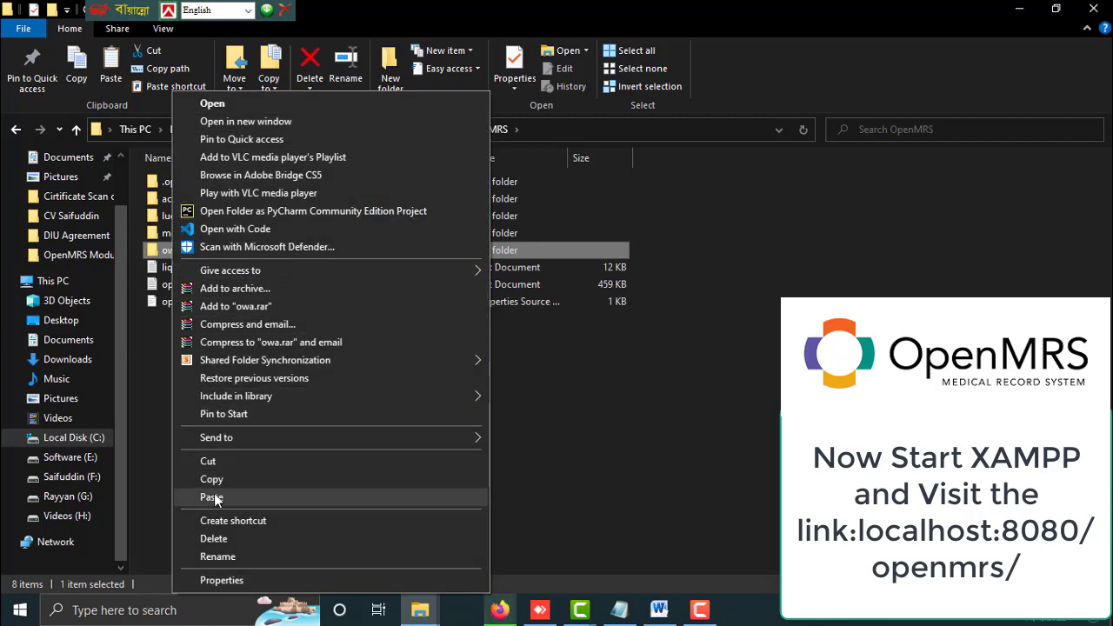
click(521, 497)
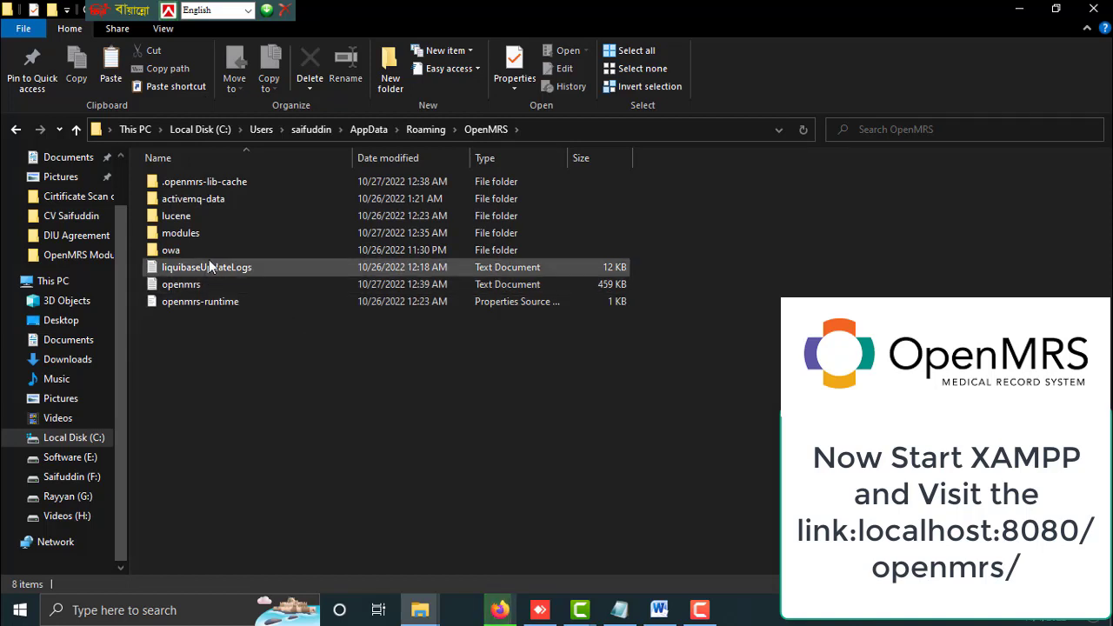
Copy legacyui-1.12.0.omod from the OpenMRS Modules window
click(420, 609)
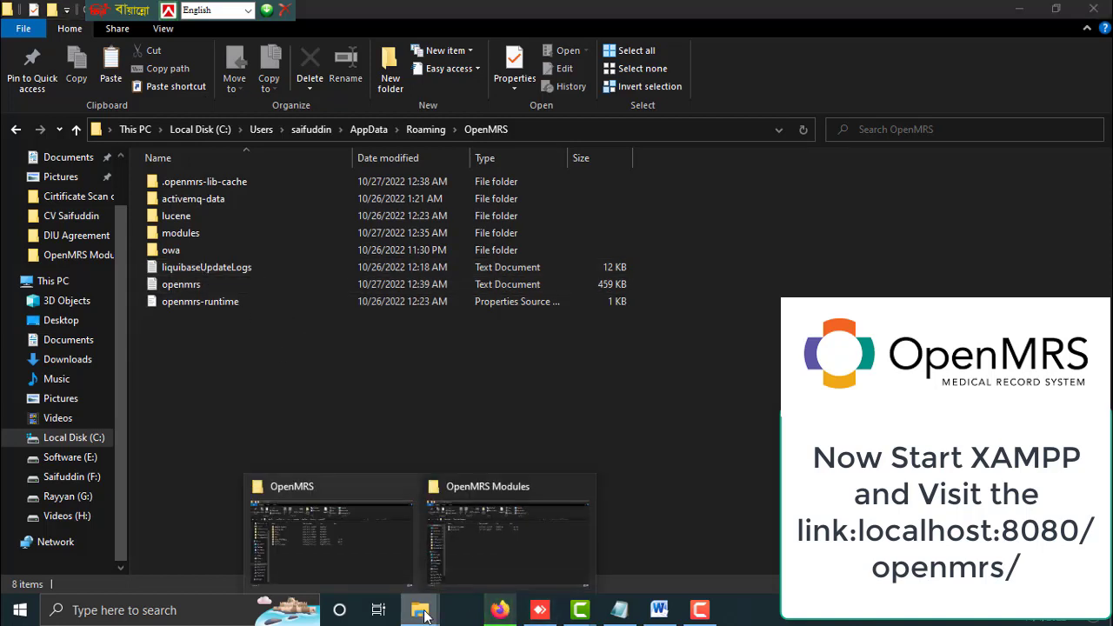
click(485, 537)
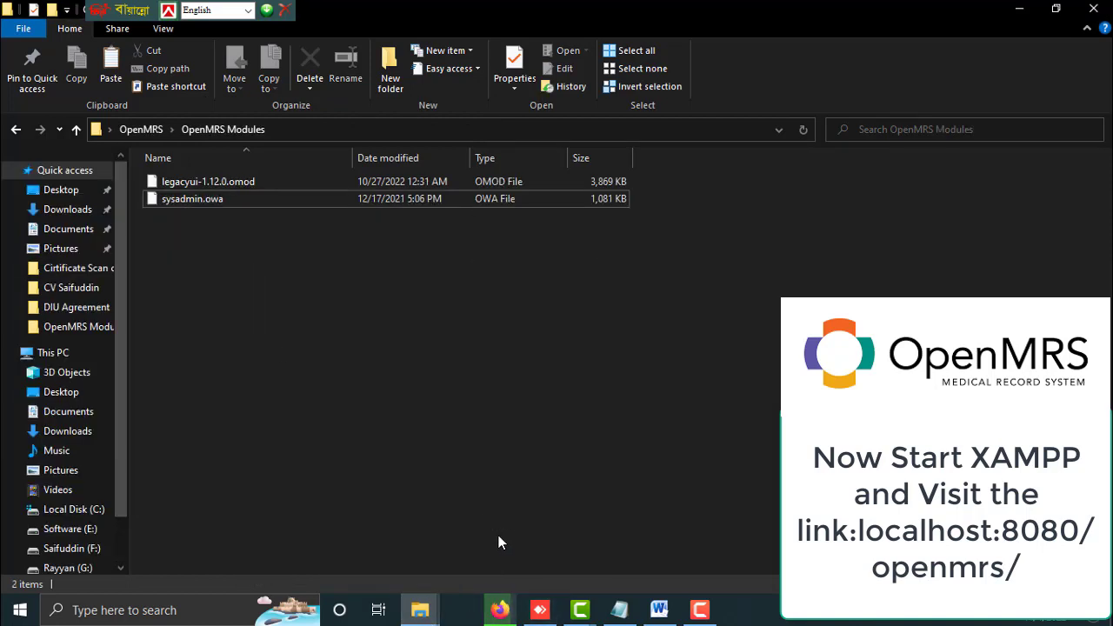
click(211, 179)
right_click(211, 179)
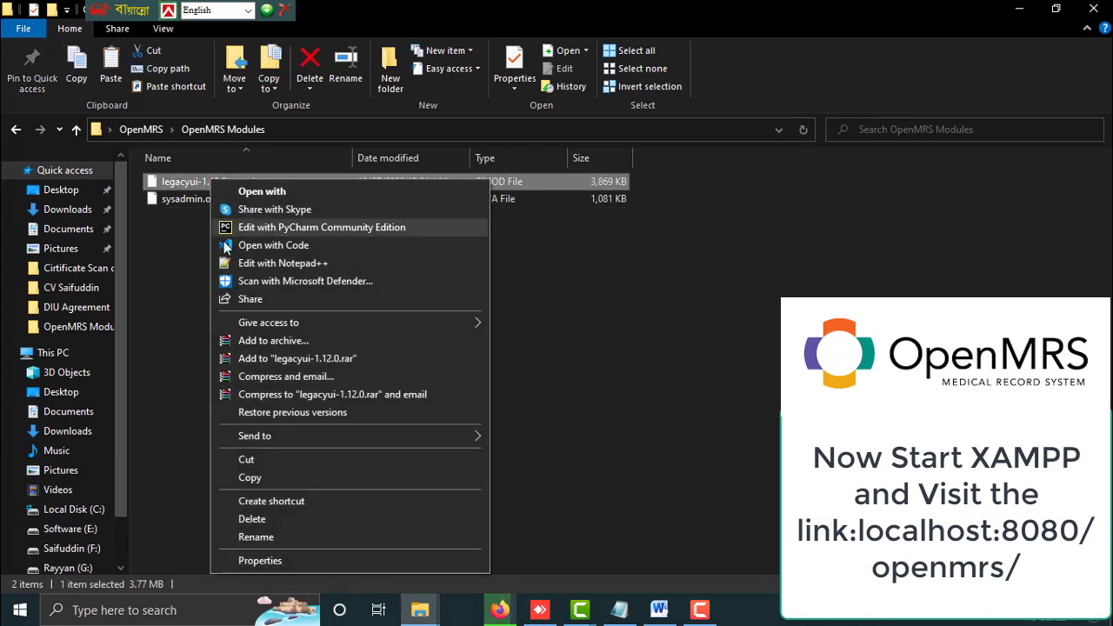
click(259, 477)
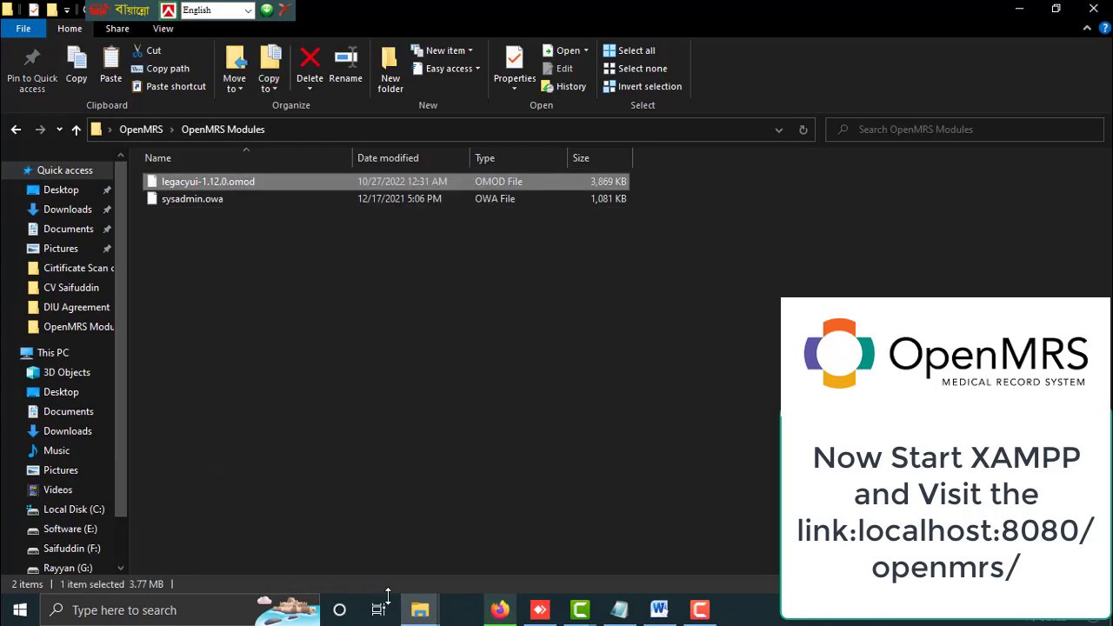
Paste legacyui-1.12.0.omod into the modules folder of the AppData OpenMRS directory
click(419, 609)
click(315, 555)
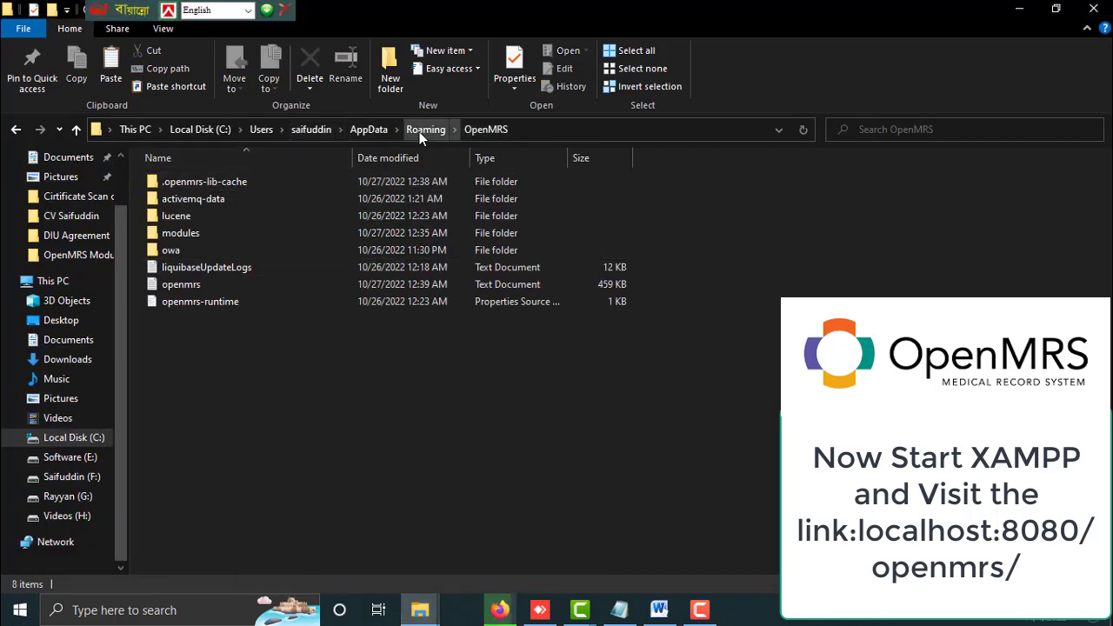
click(181, 233)
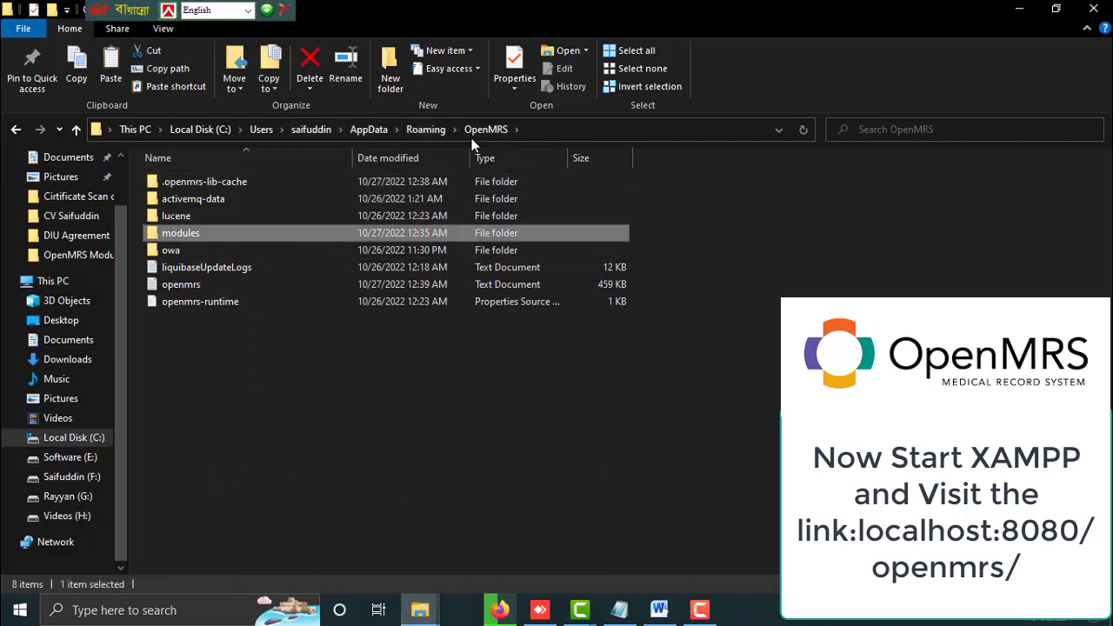
right_click(187, 233)
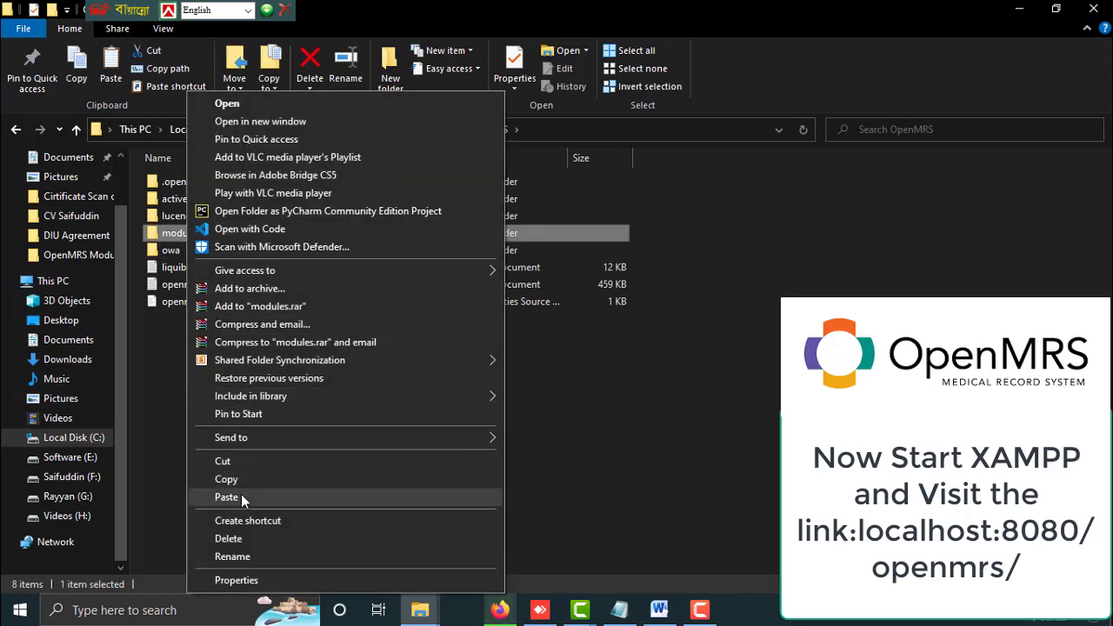
click(596, 470)
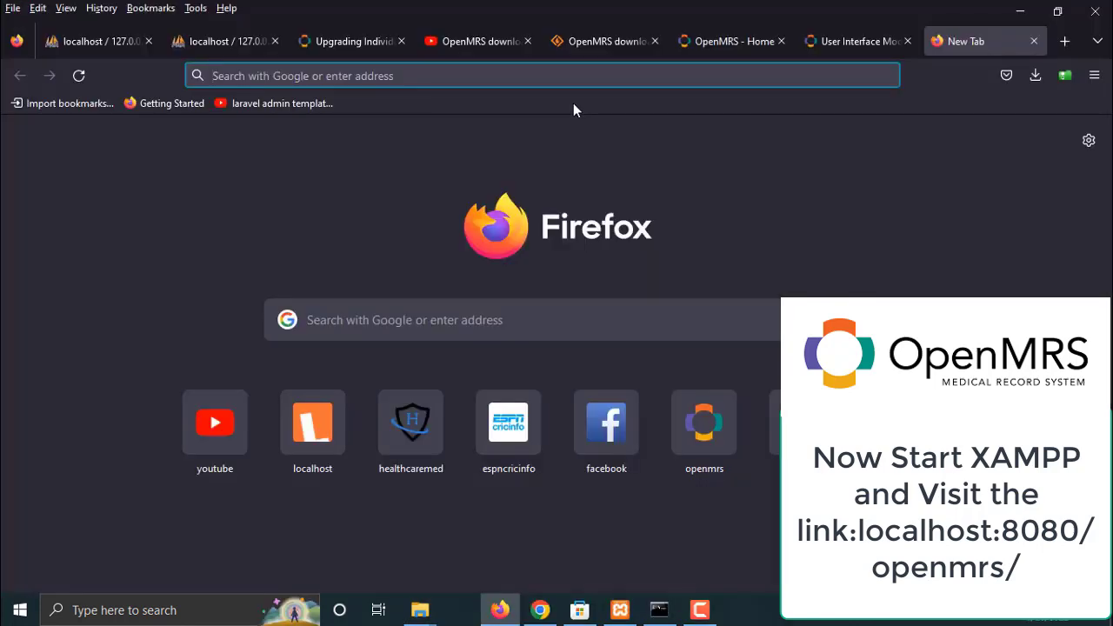
Load localhost:8080/openmrs in the Firefox address bar to show the OpenMRS login
text(lo)
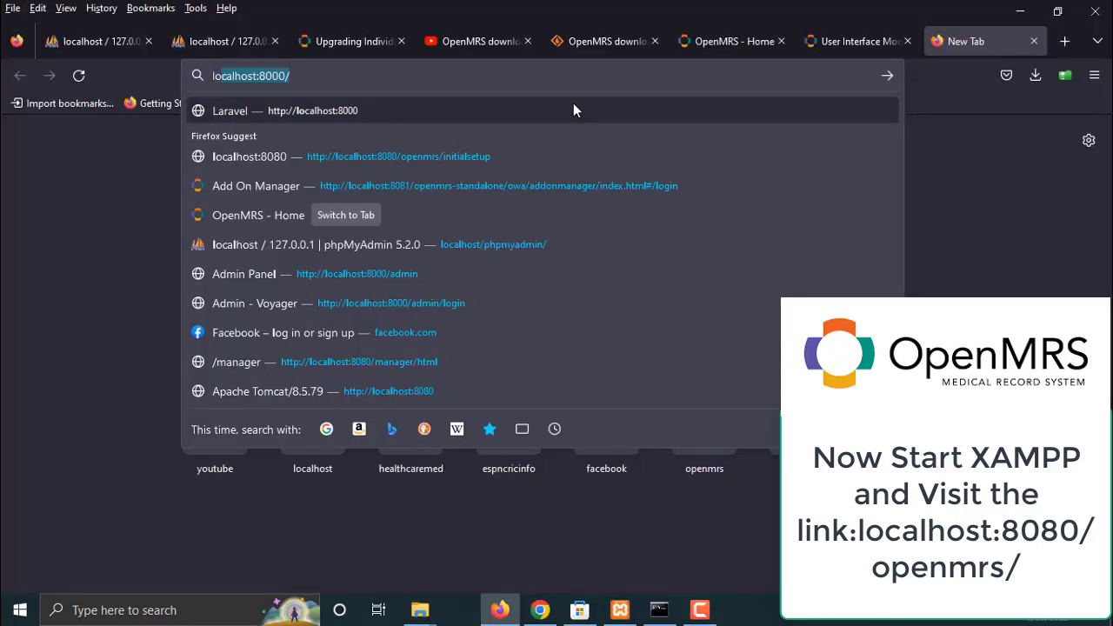
text(calhost:80)
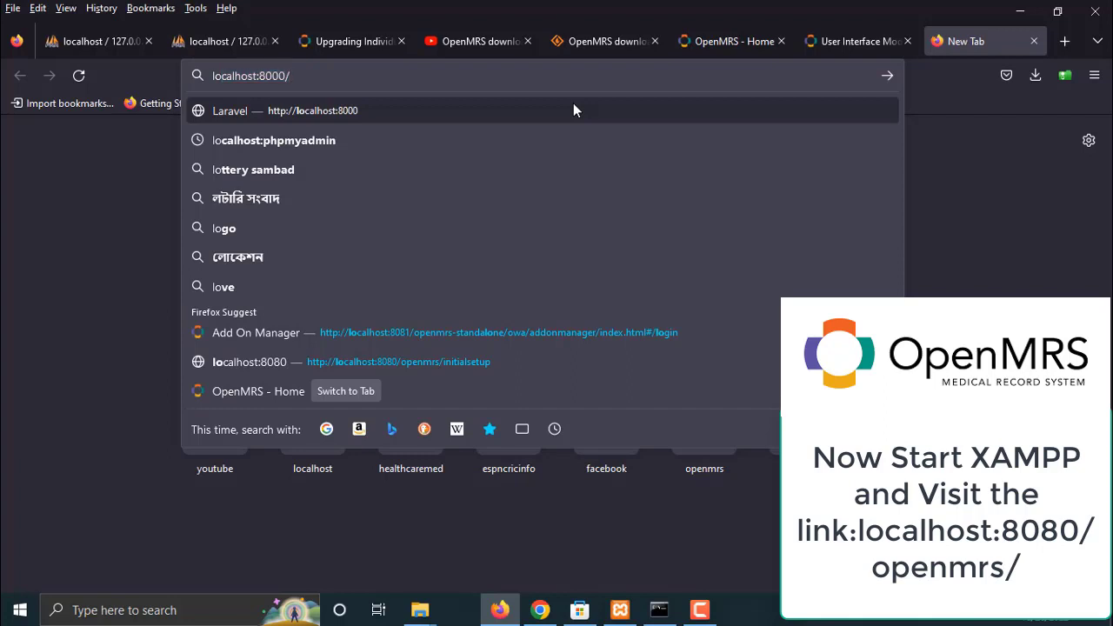
text(80)
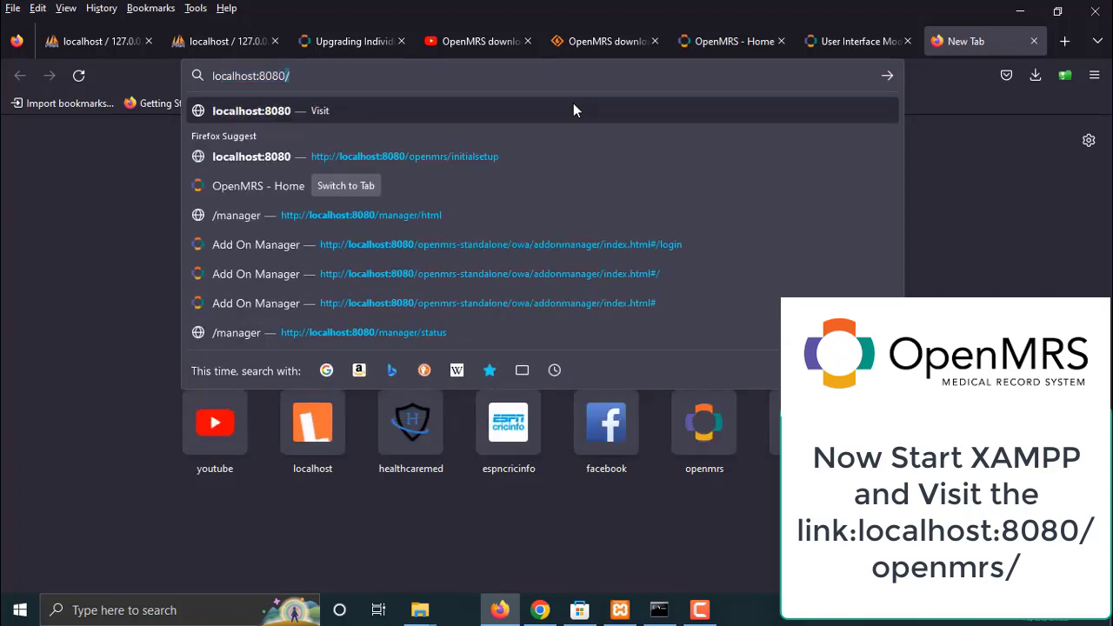
text(/op)
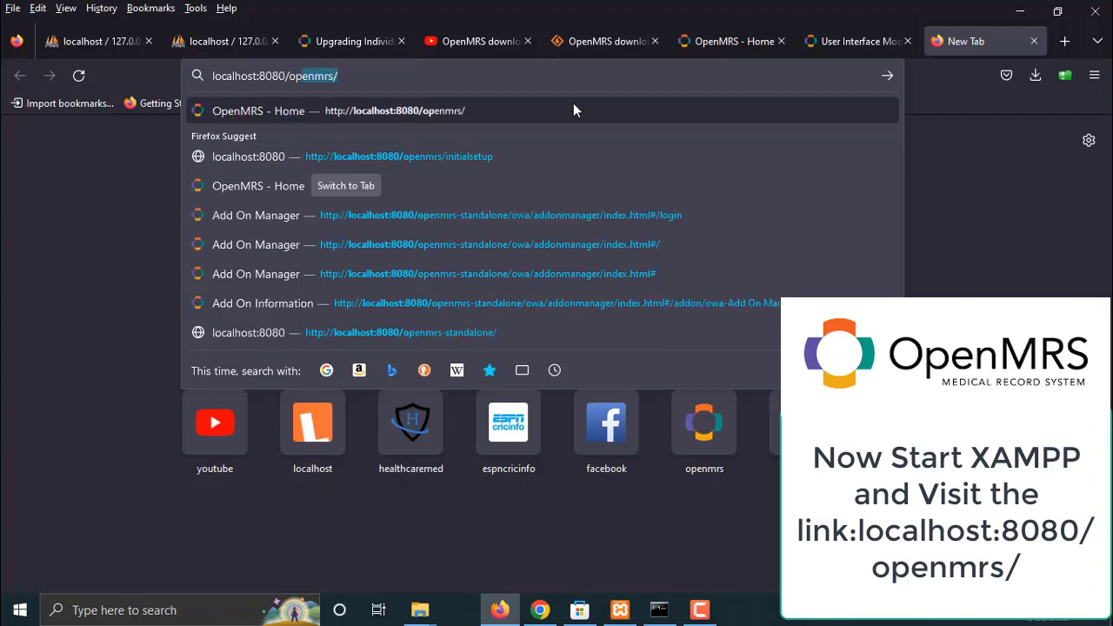
text(enmrs/)
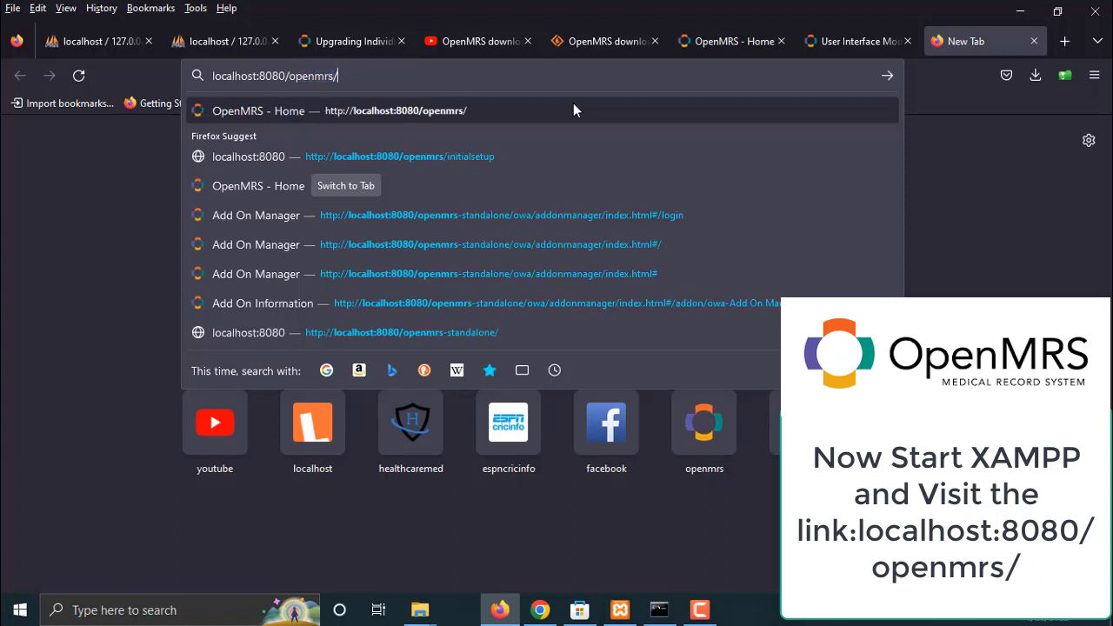
key(Return)
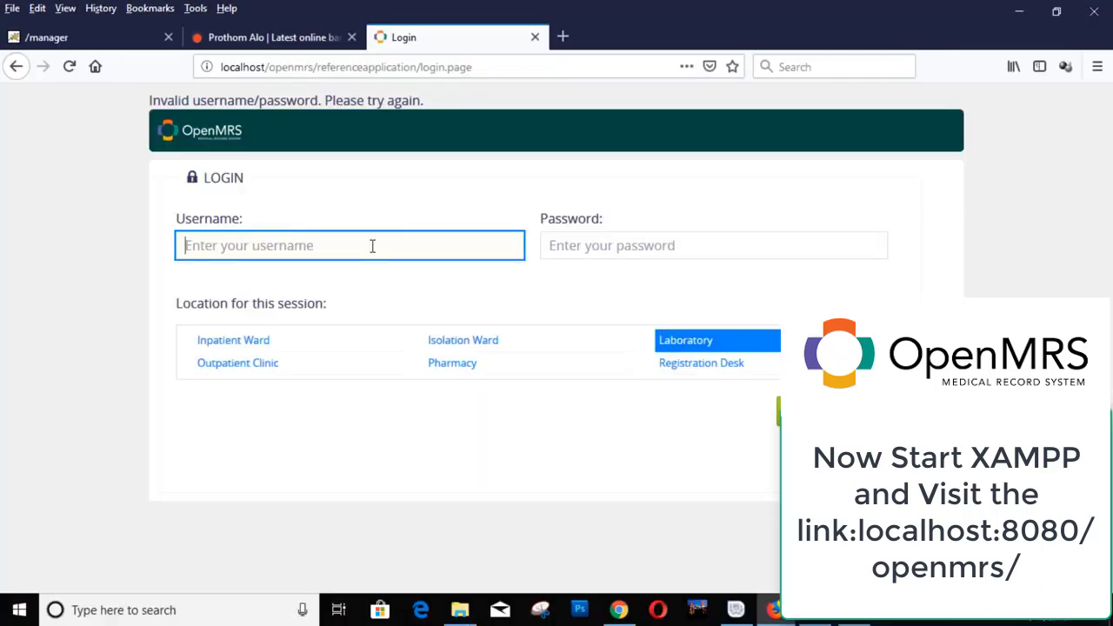
Log in as admin with the account password, choosing Registration Desk as session location
text(admin)
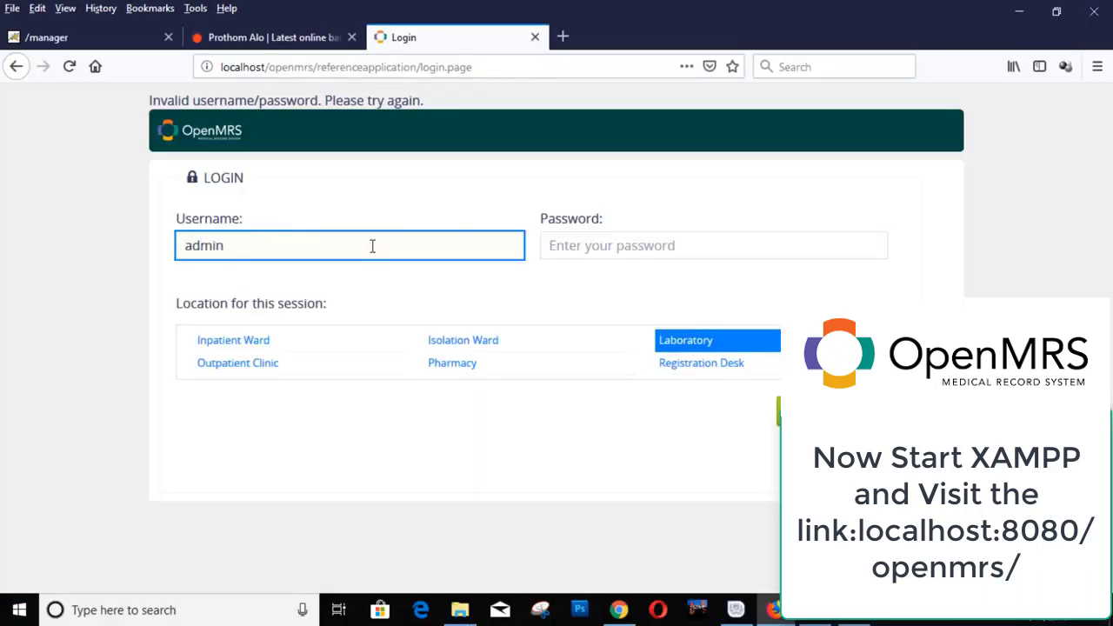
key(Tab)
text(Admin123)
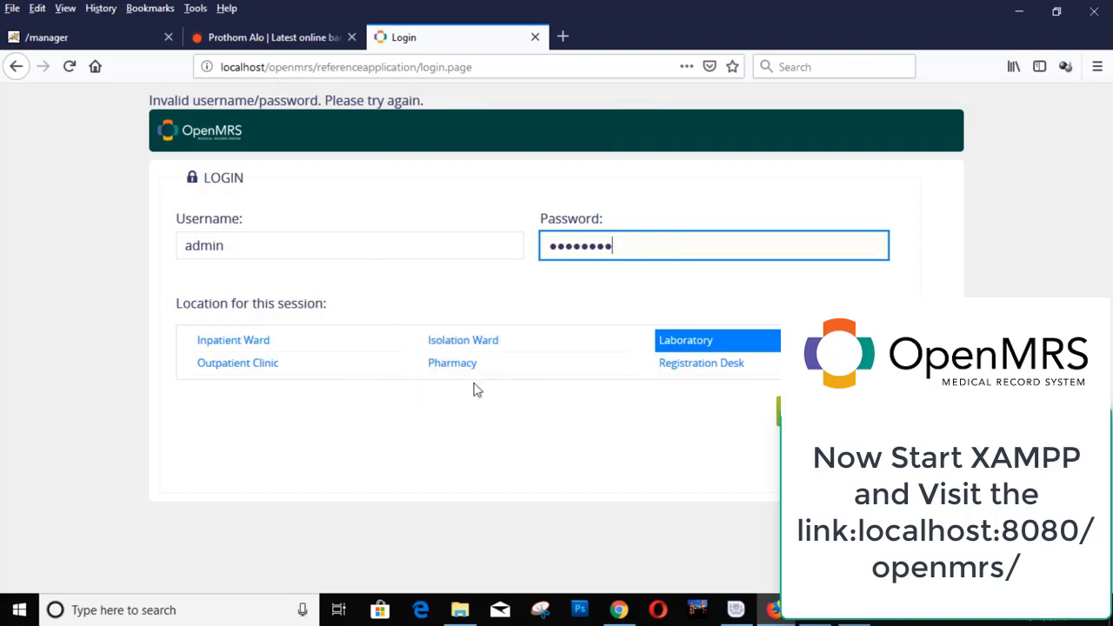
click(693, 372)
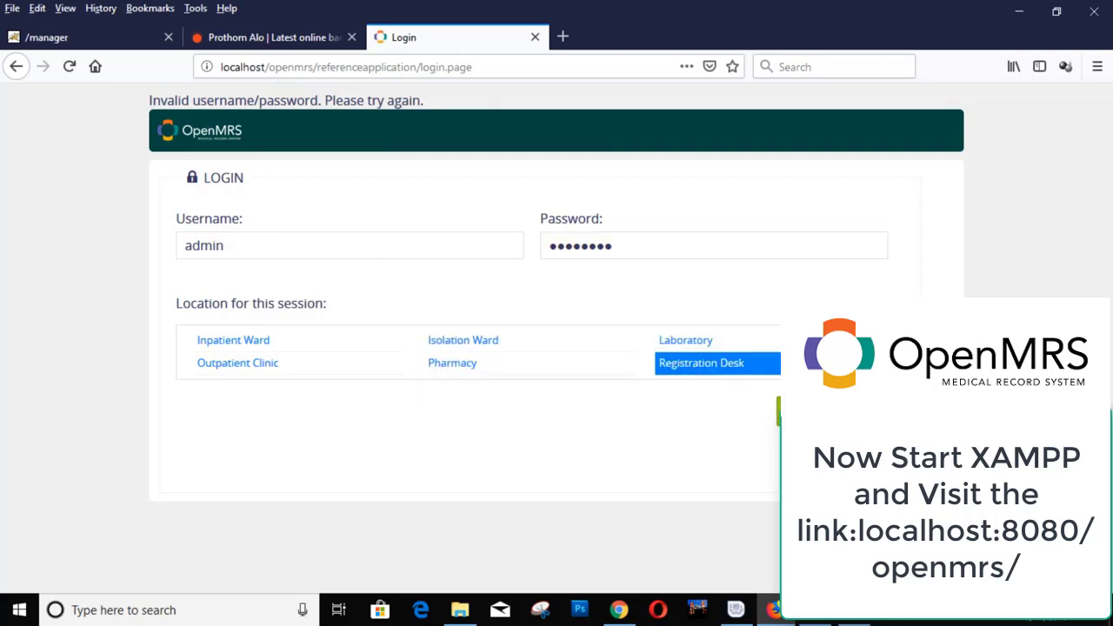
click(815, 411)
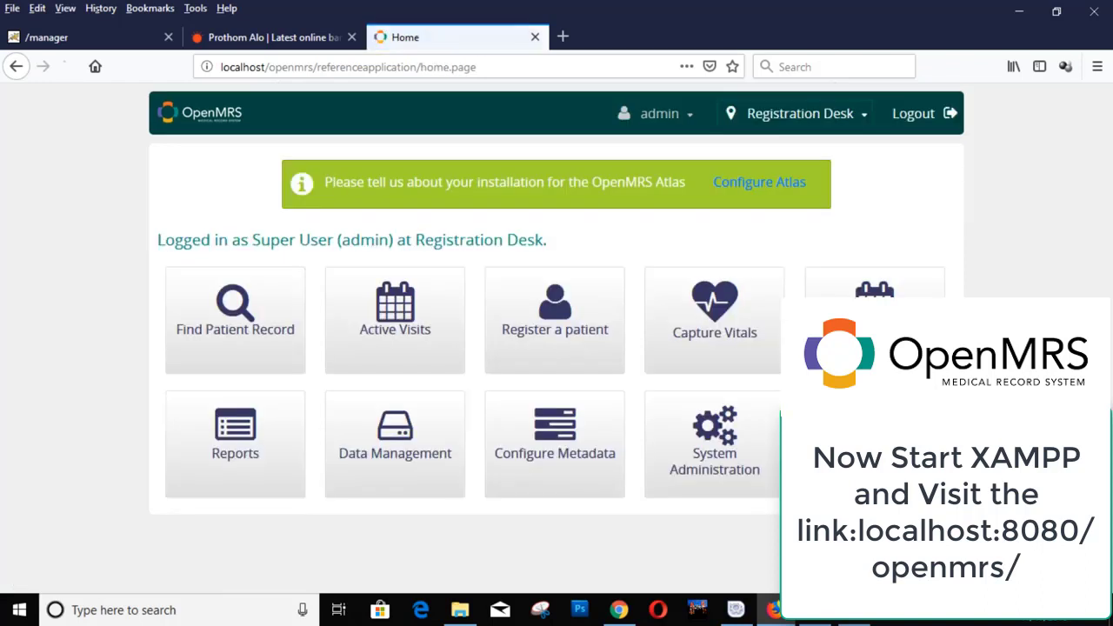